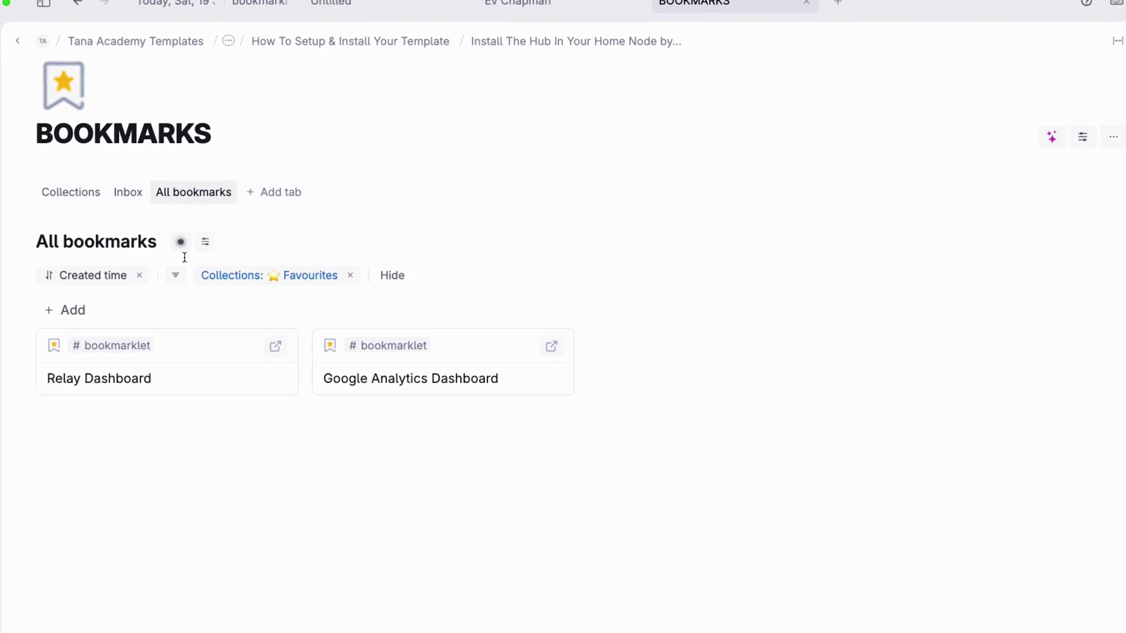
Step: Change the Collections filter of the All bookmarks view to another collection
left_click(274, 275)
left_click(258, 500)
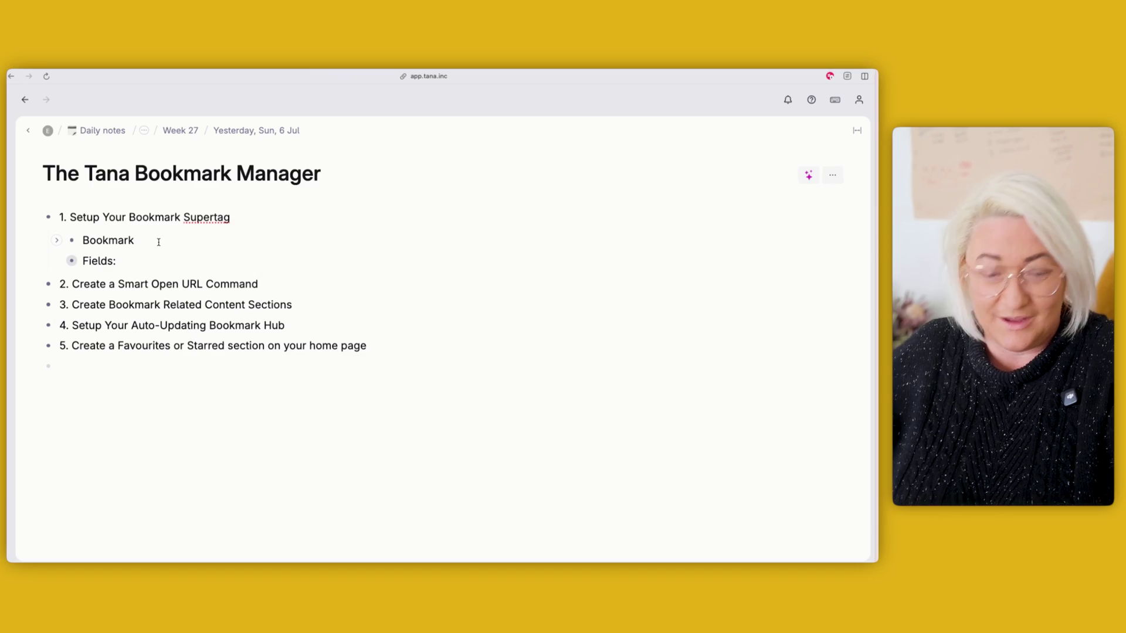
Step: Create and apply a #bookmark supertag on the Bookmark node and open the supertag's configuration
type("#bookmark")
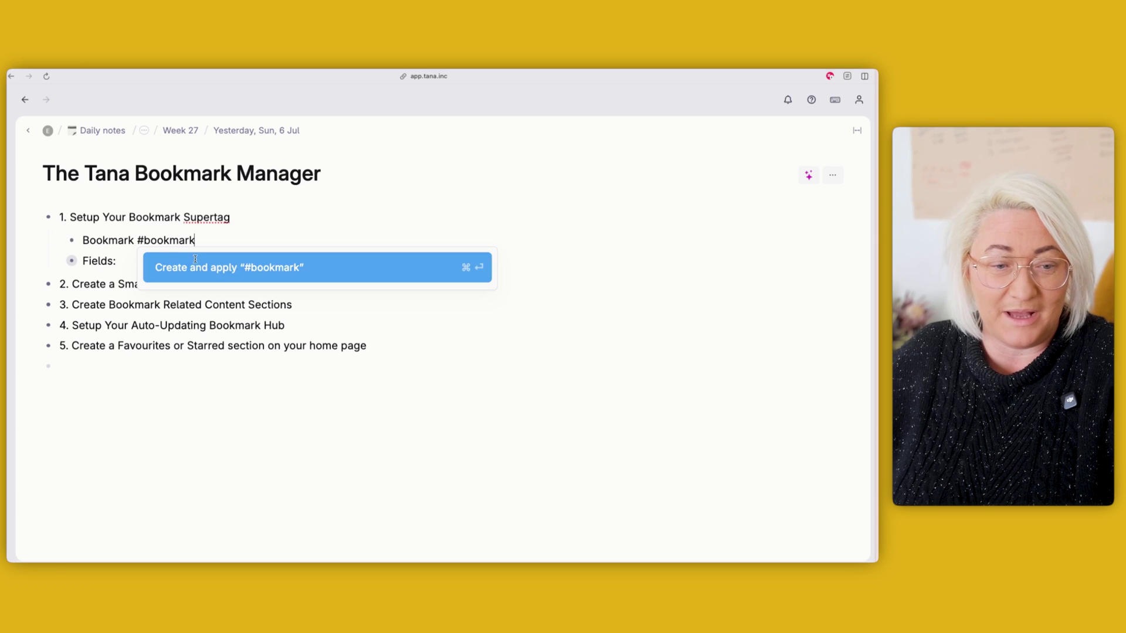
left_click(190, 258)
left_click(179, 241)
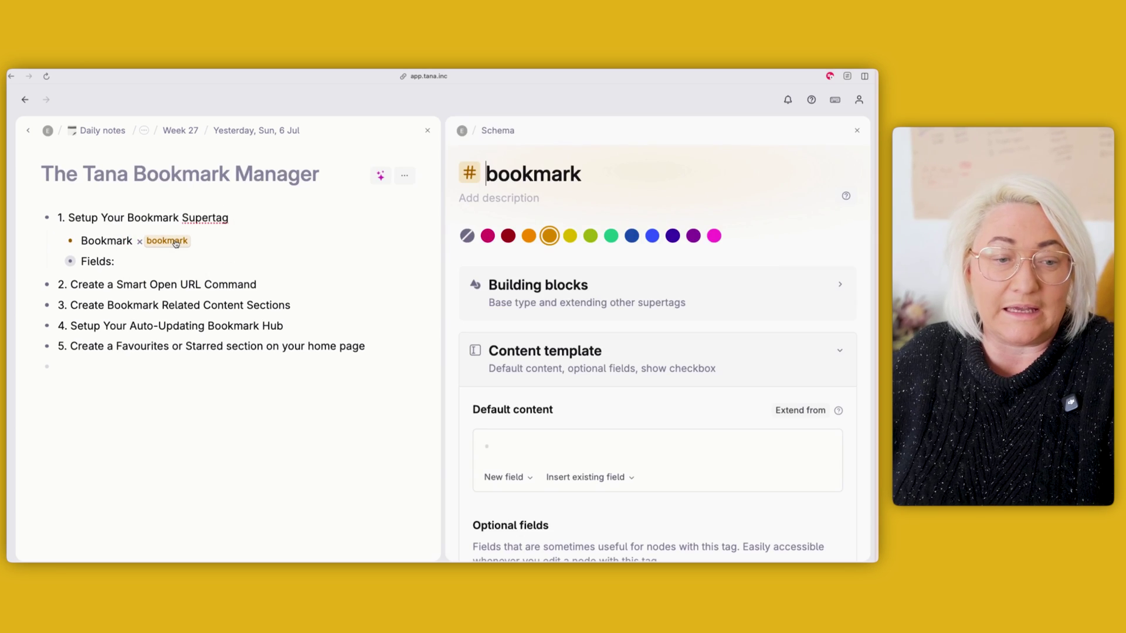
Step: Expand the Fields outline and add a Url-type field named URL to the #bookmark supertag's default content
left_click(57, 262)
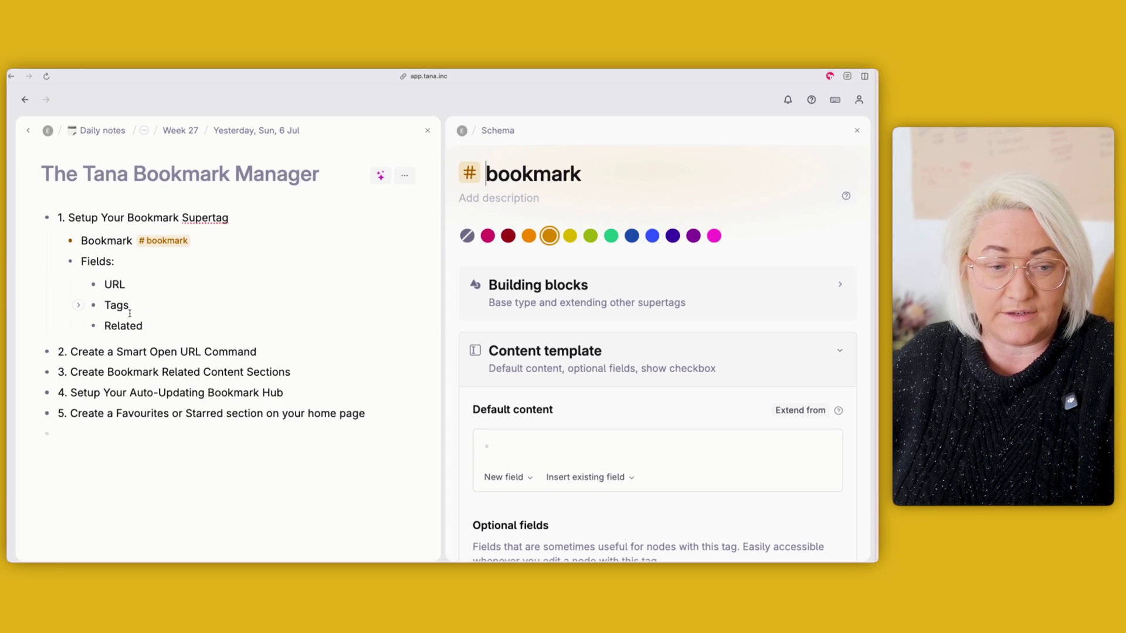
scroll(544, 389, "down", 3)
left_click(516, 350)
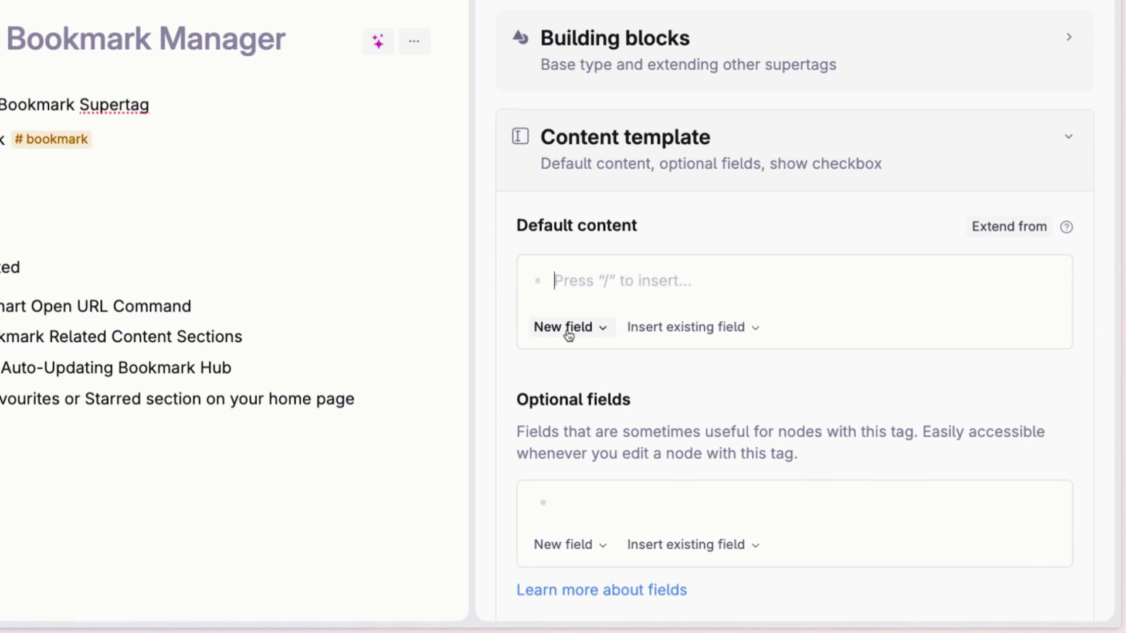
left_click(567, 334)
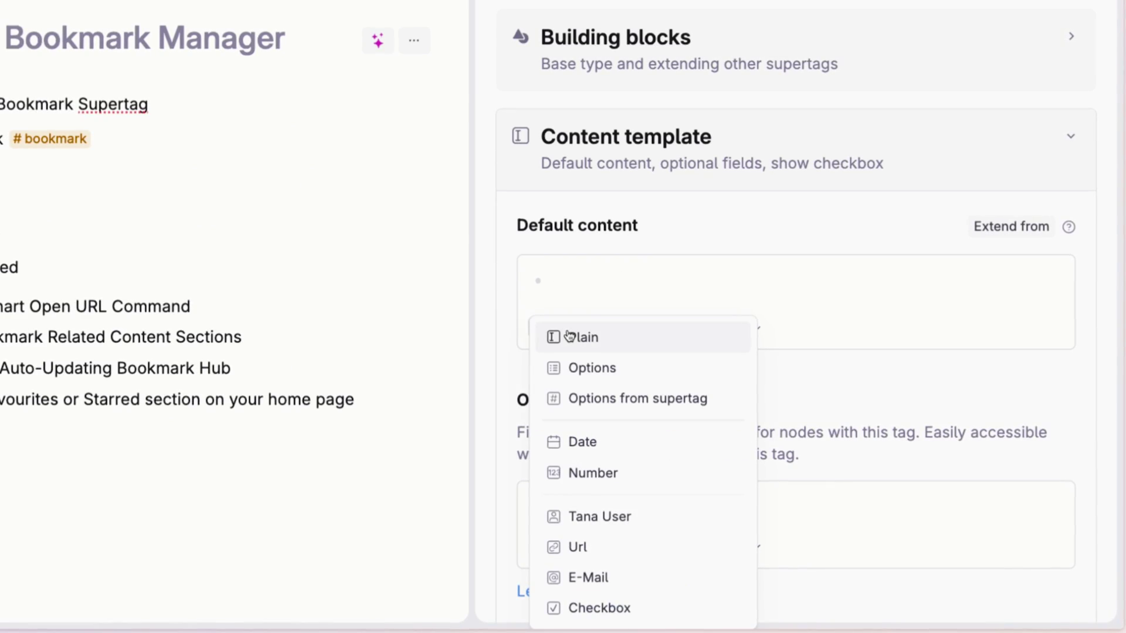
left_click(589, 547)
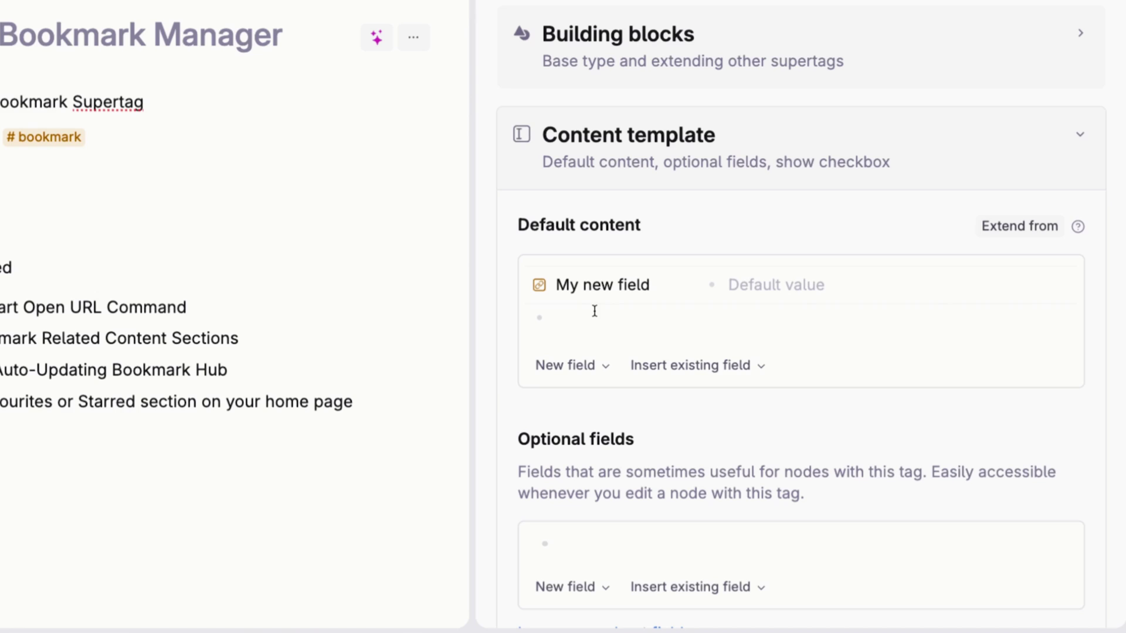
triple_click(596, 285)
type("URL")
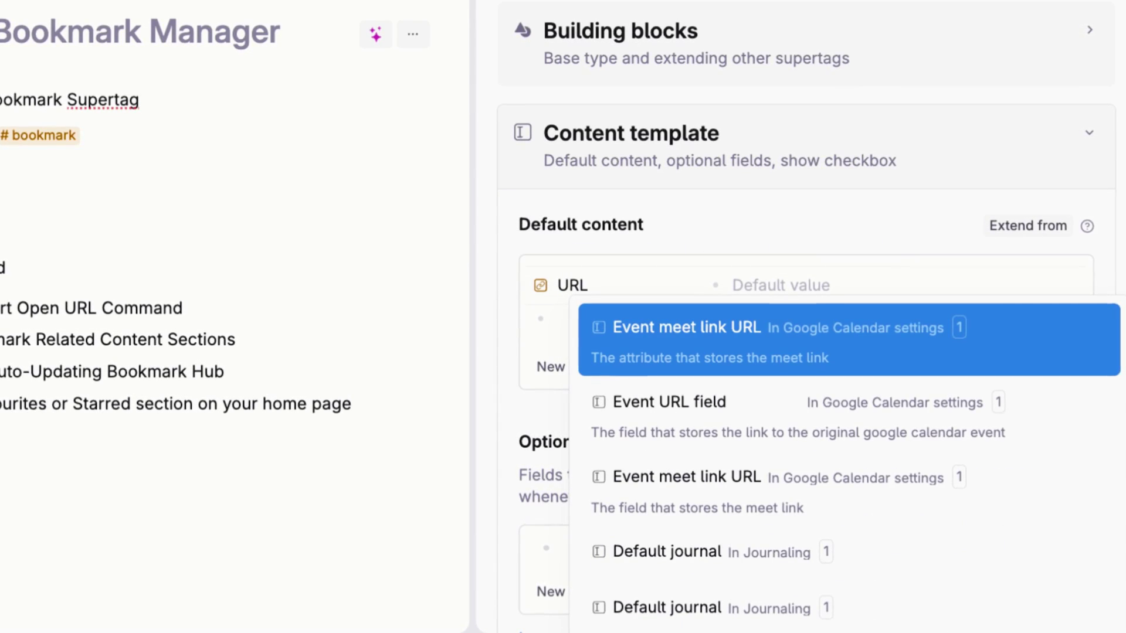
key("Escape")
Step: Add a new field named Tags below URL in the #bookmark supertag's default content
left_click(639, 313)
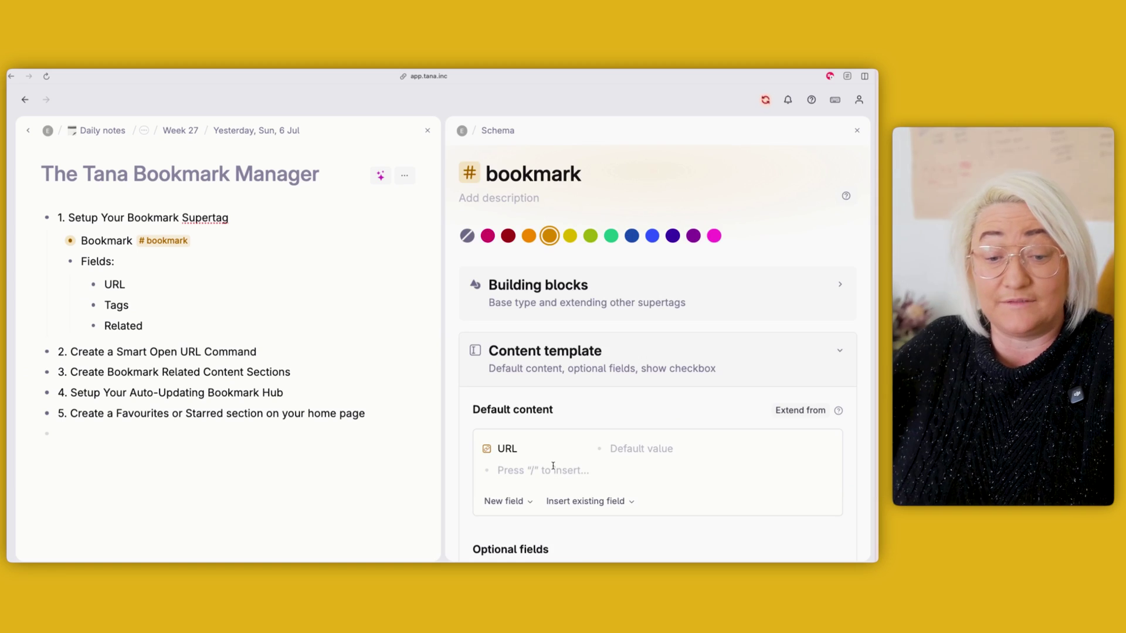
scroll(553, 466, "down", 3)
type(">")
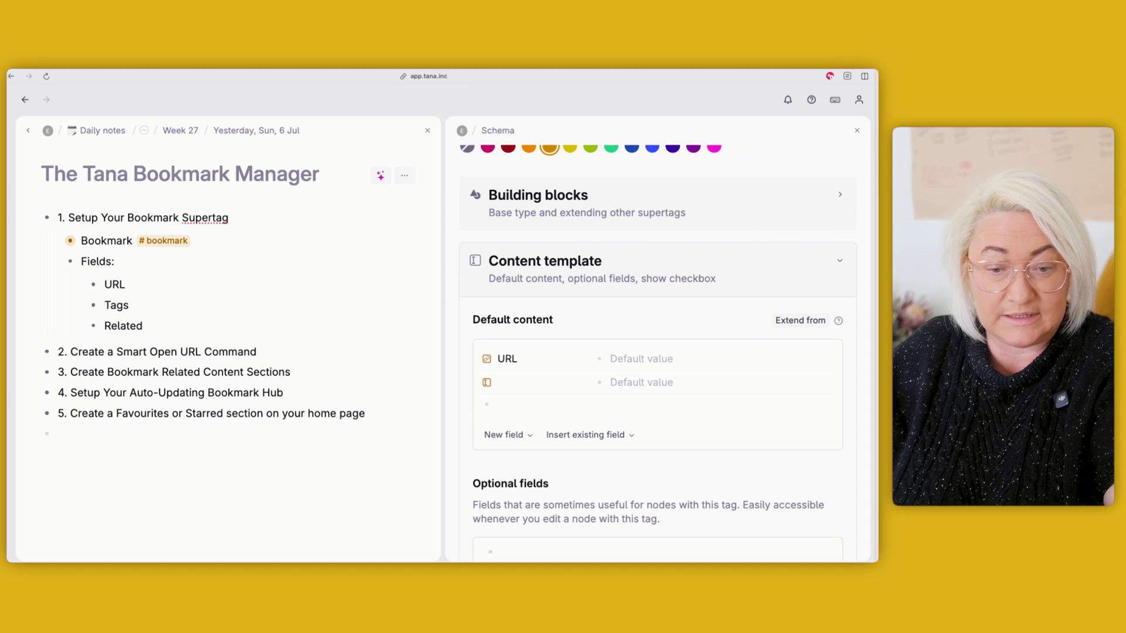
type("Tags")
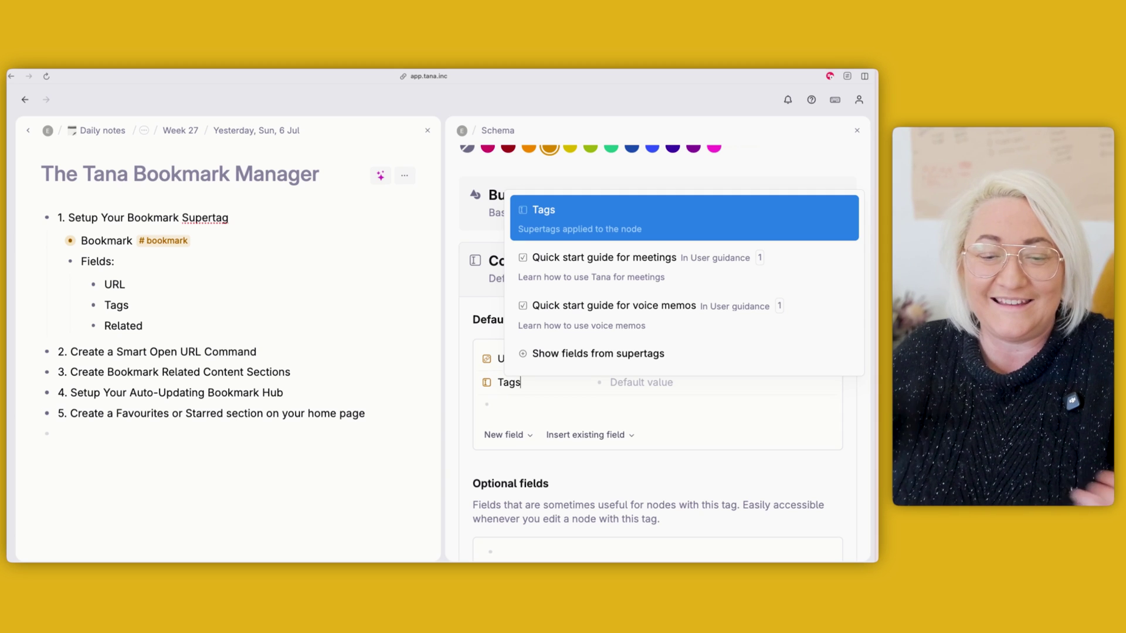
key("Return")
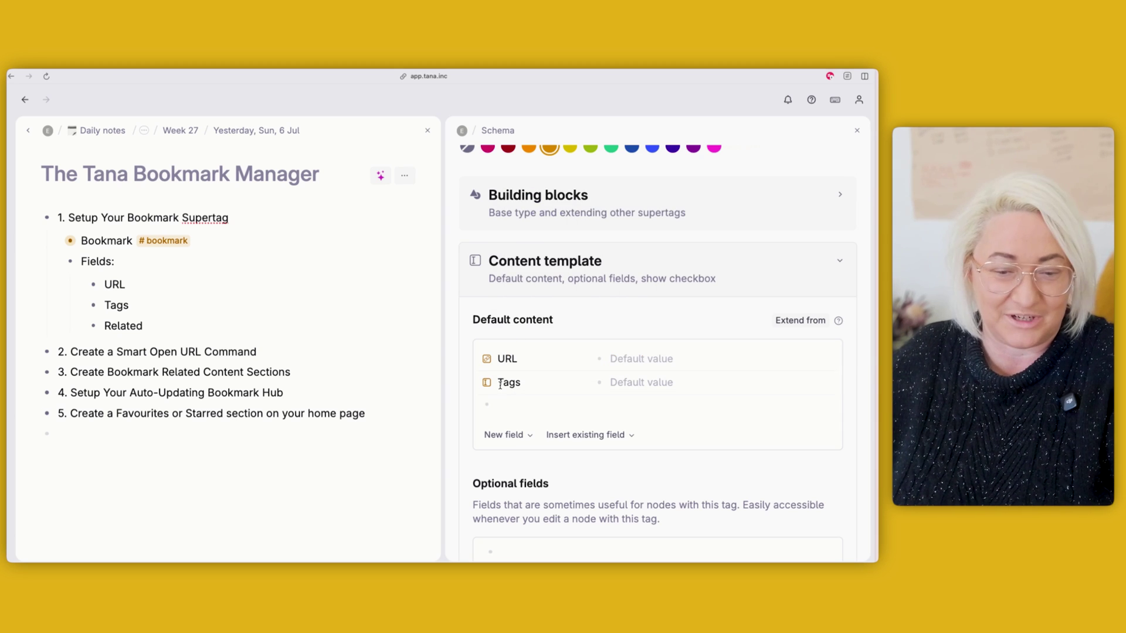
Step: Open the Tags field's configuration and set its field type to Options
left_click(499, 383)
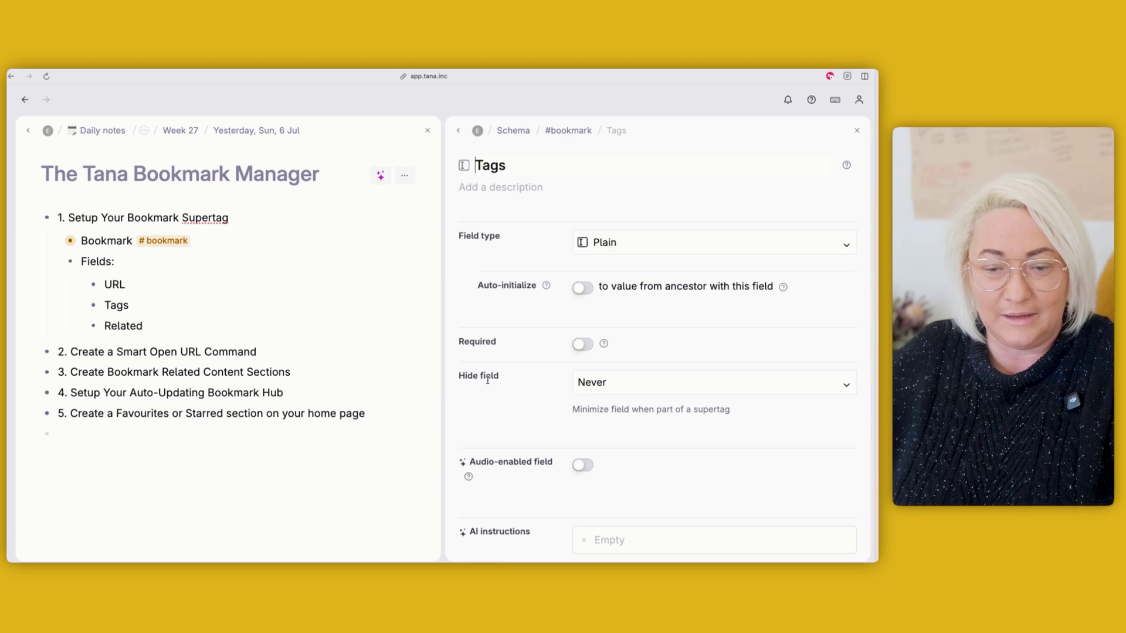
left_click(582, 251)
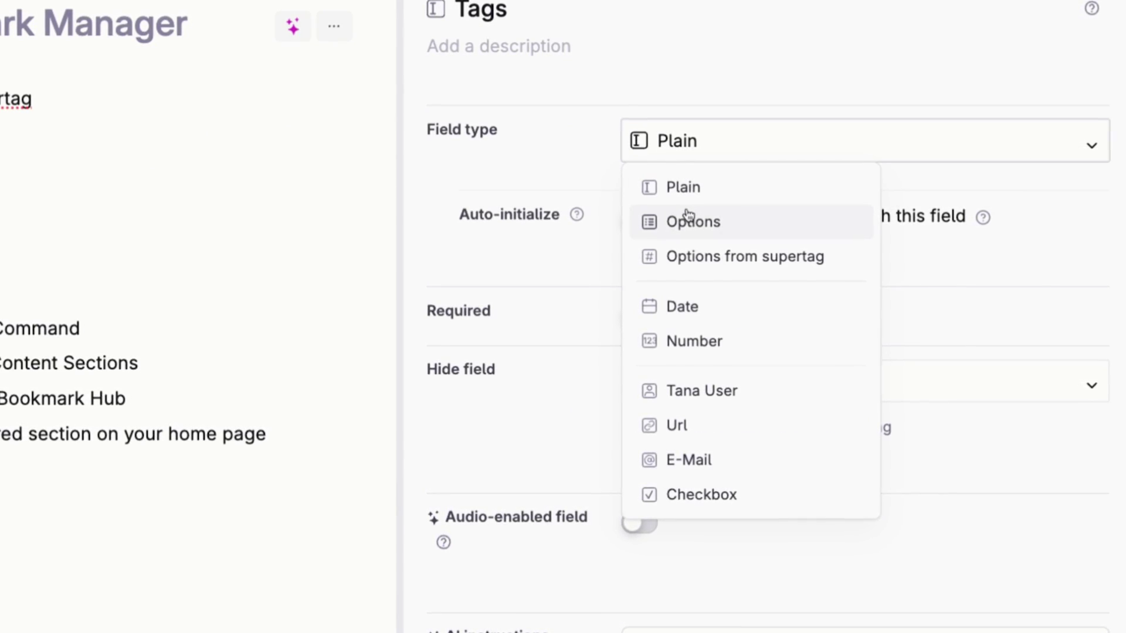
left_click(688, 220)
Step: Add Favourites and Pinned as pre-determined options of the Tags field
scroll(576, 198, "down", 1)
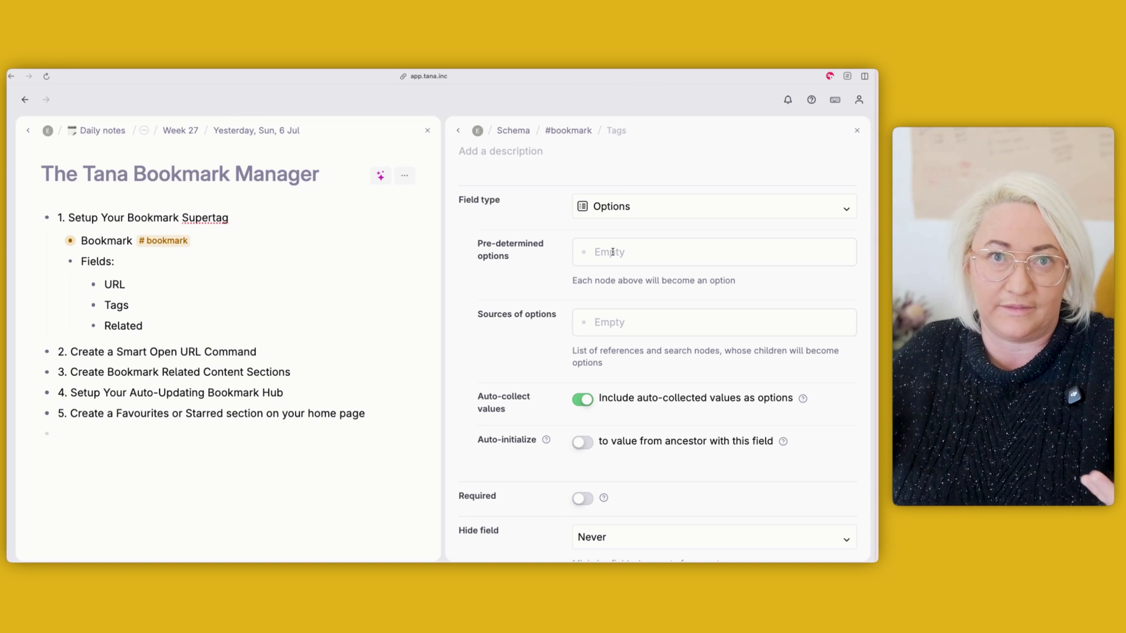
left_click(612, 252)
type("Favourit")
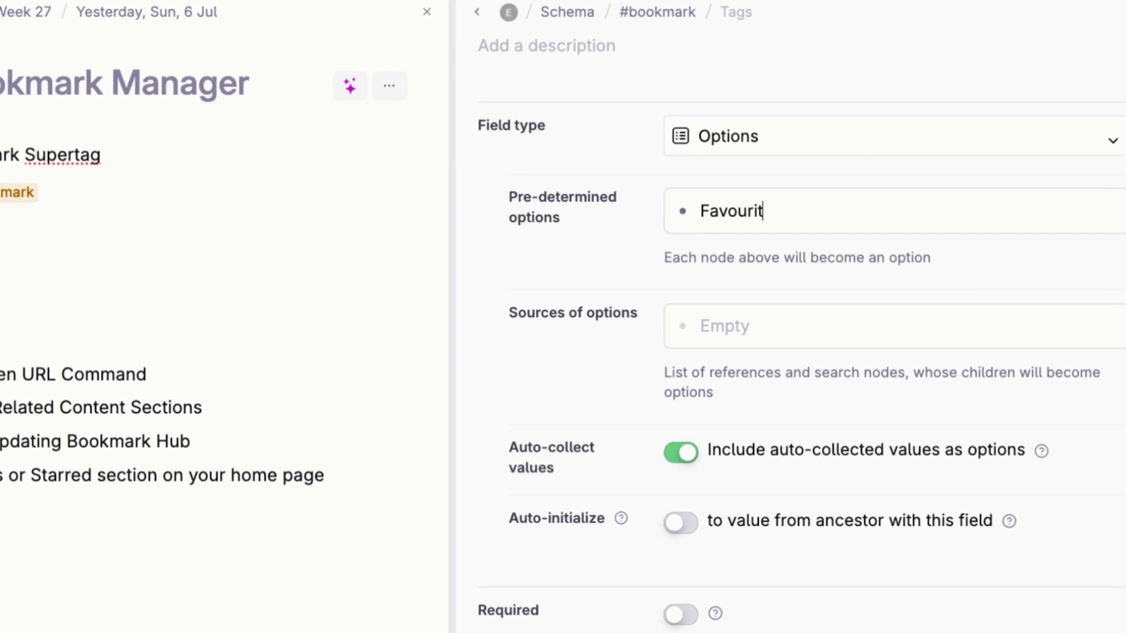
type("es")
key("Return")
type("Pinned")
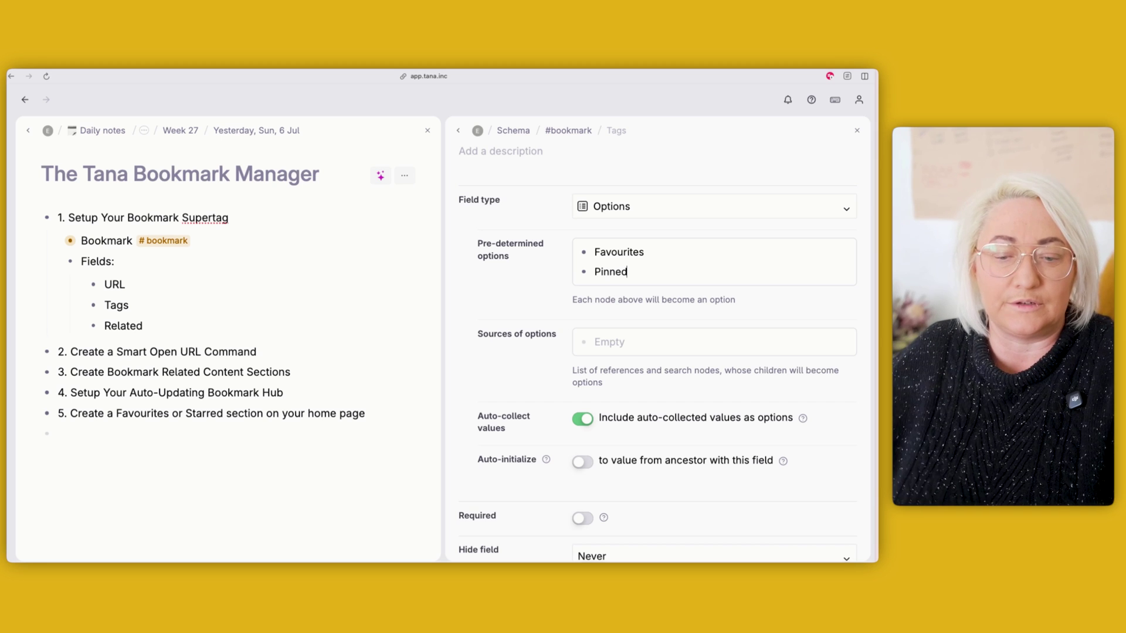
Step: Expand the Bookmark node in the outline and enter Marketing as a new value in its Tags field
scroll(622, 380, "down", 3)
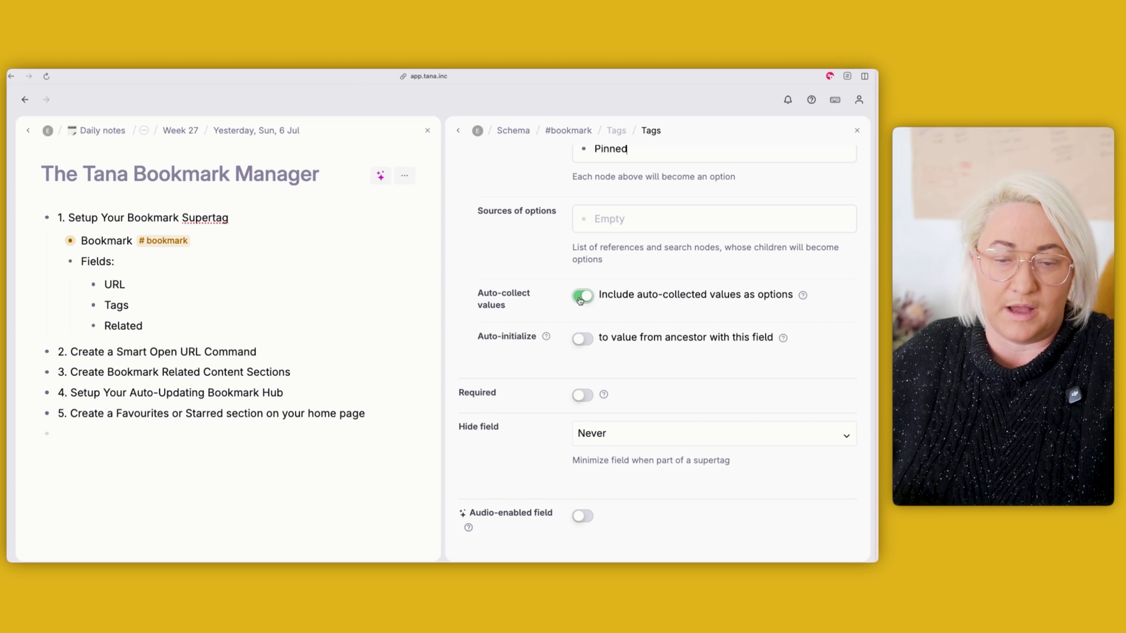
scroll(580, 299, "up", 5)
left_click(113, 246)
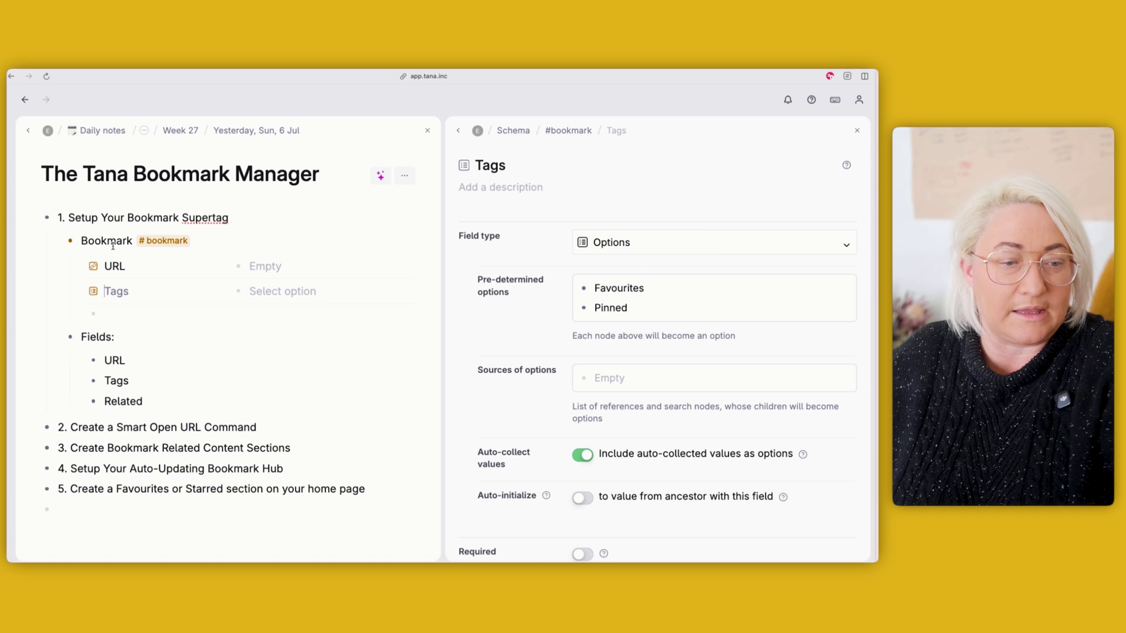
left_click(270, 288)
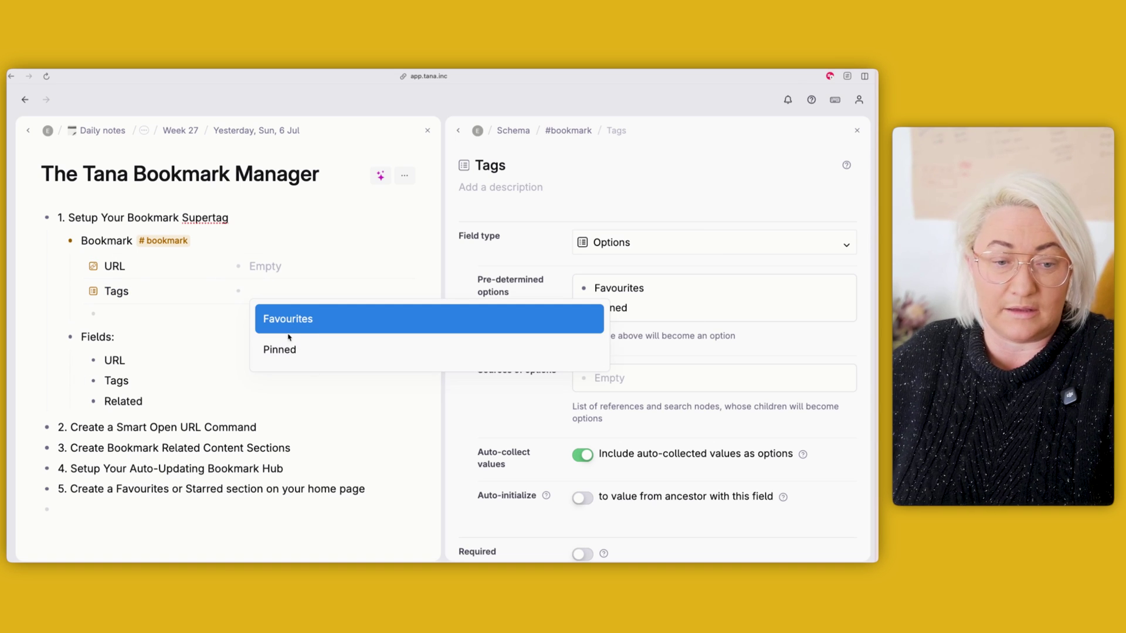
left_click(270, 292)
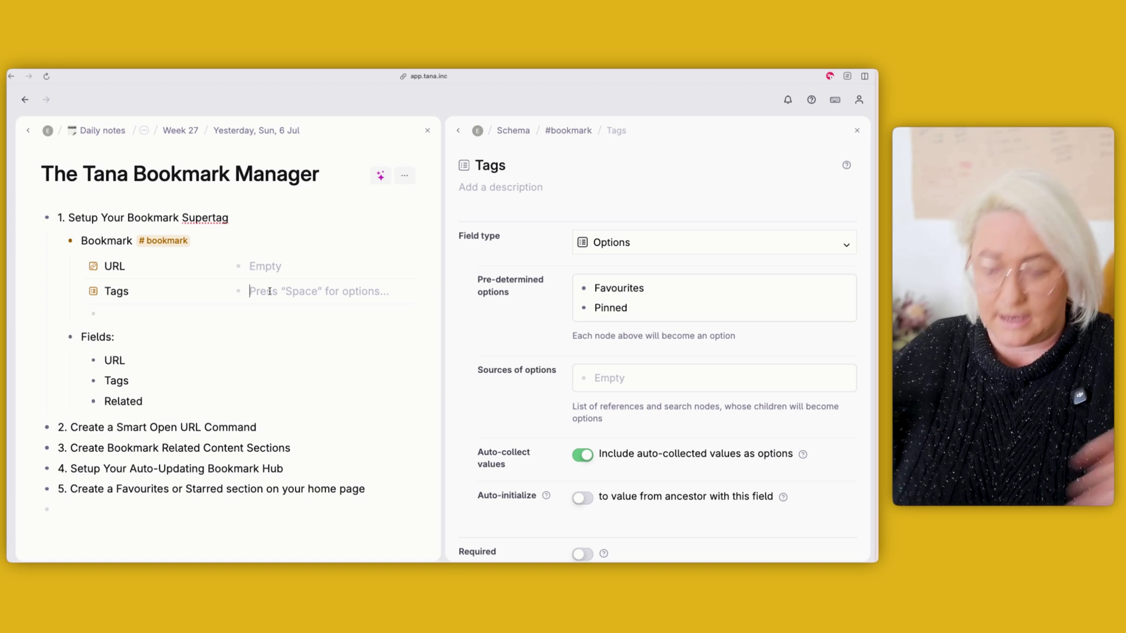
type("Marketing")
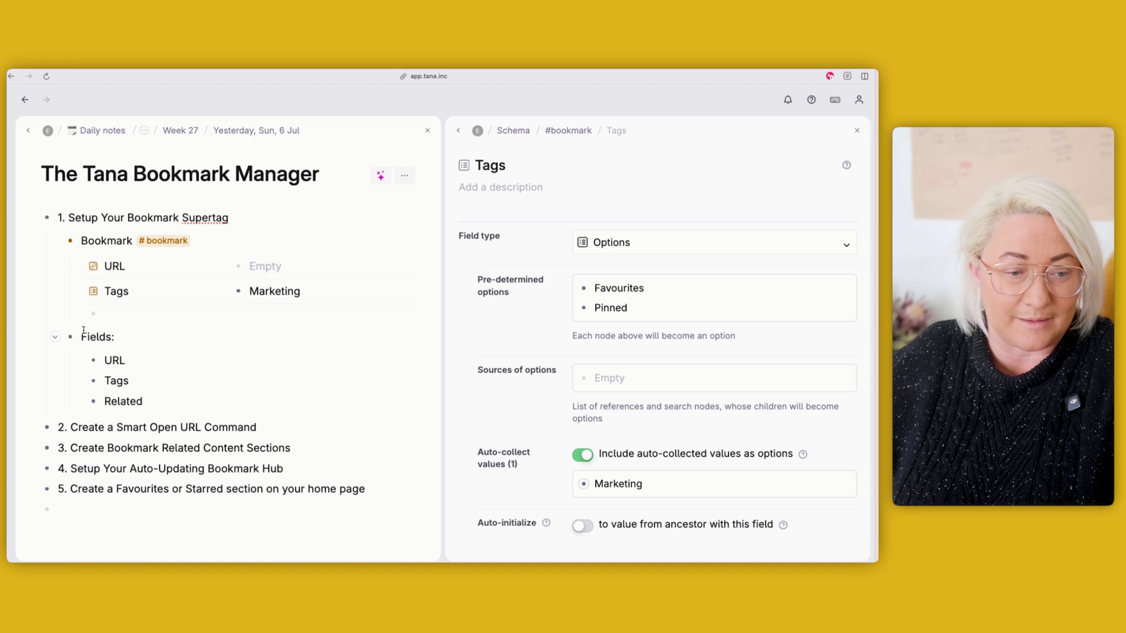
Step: Check the Tags options on a second Bookmark node tagged #bookmark, and delete that node
left_click(82, 337)
key("Return")
type("Bookmark")
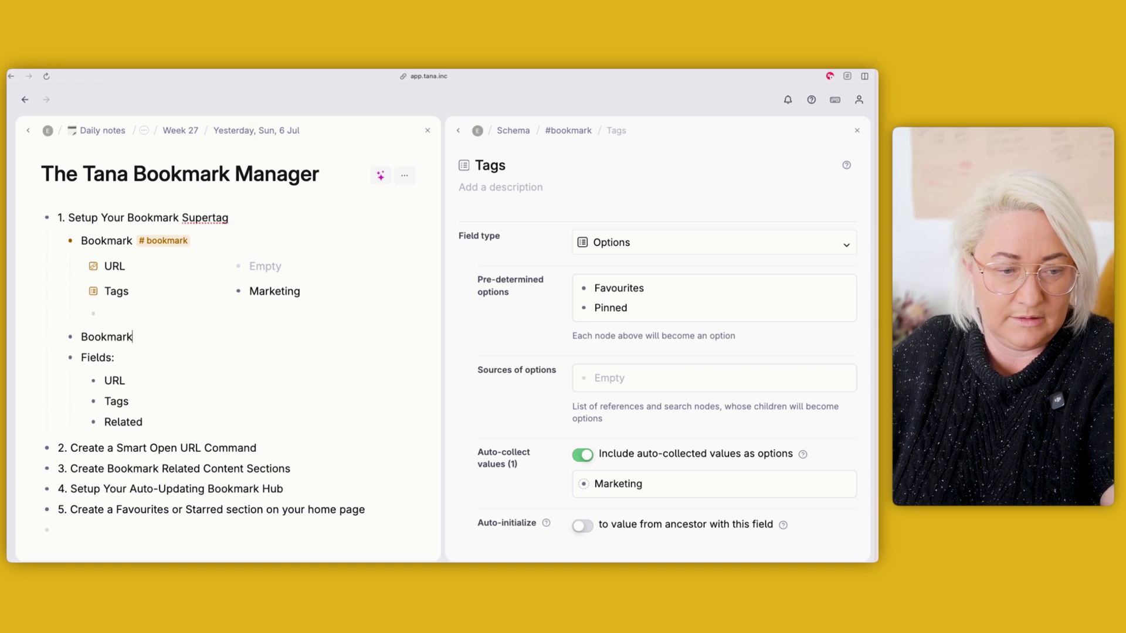
type(" #book")
key("Return")
left_click(276, 385)
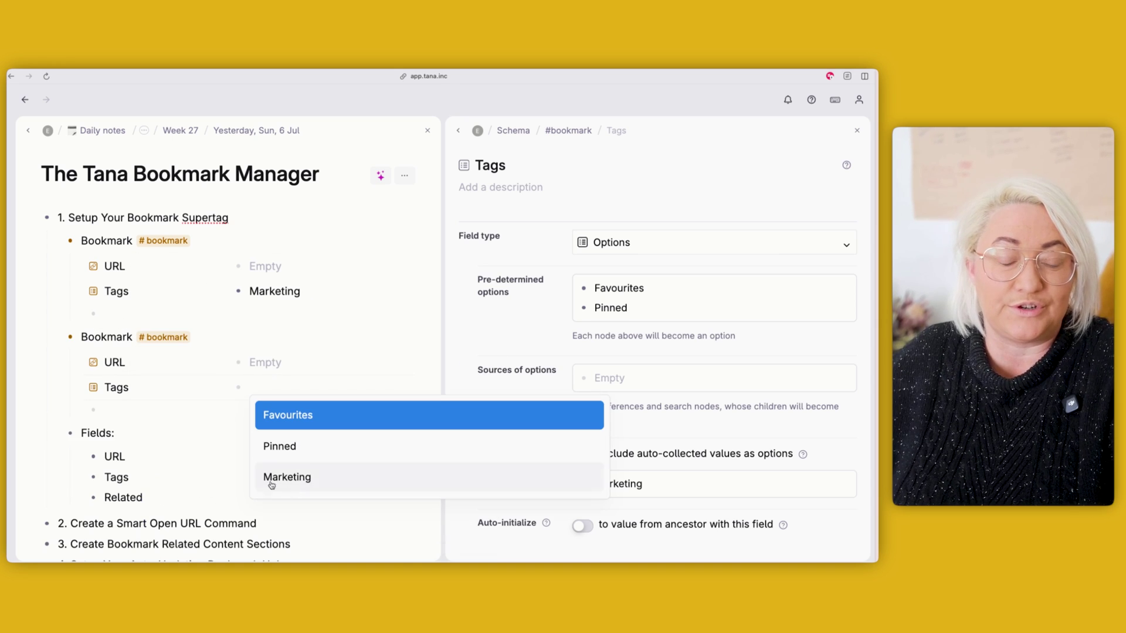
key("Escape")
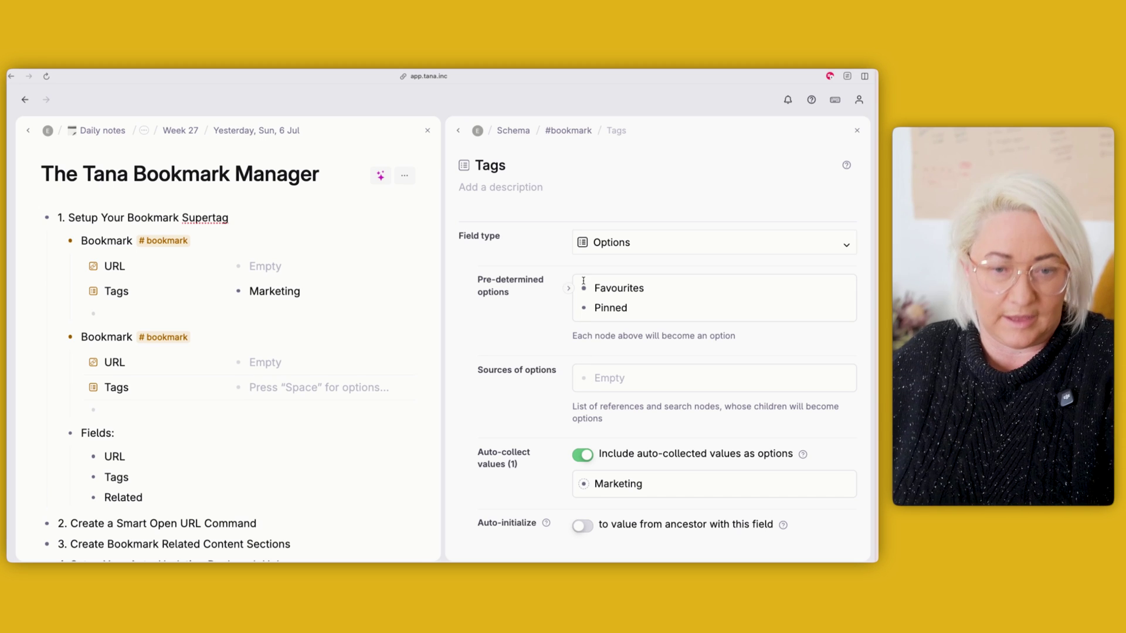
left_click(97, 337)
key("ctrl+shift+BackSpace")
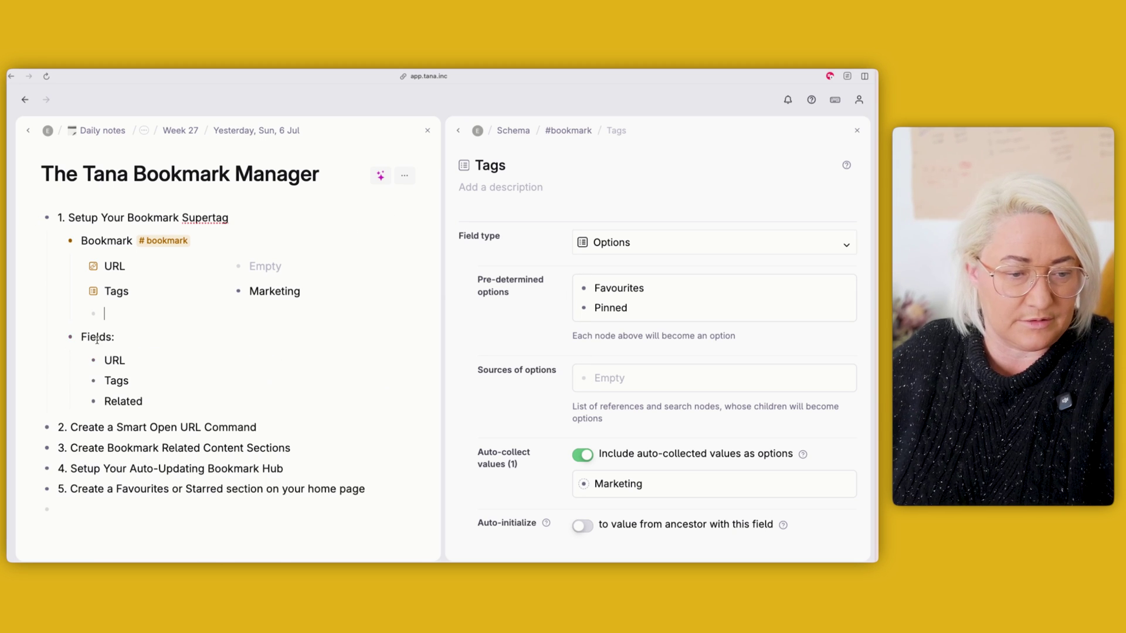
Step: Return to the #bookmark supertag configuration and add a field named Related below Tags in its default content
left_click(458, 131)
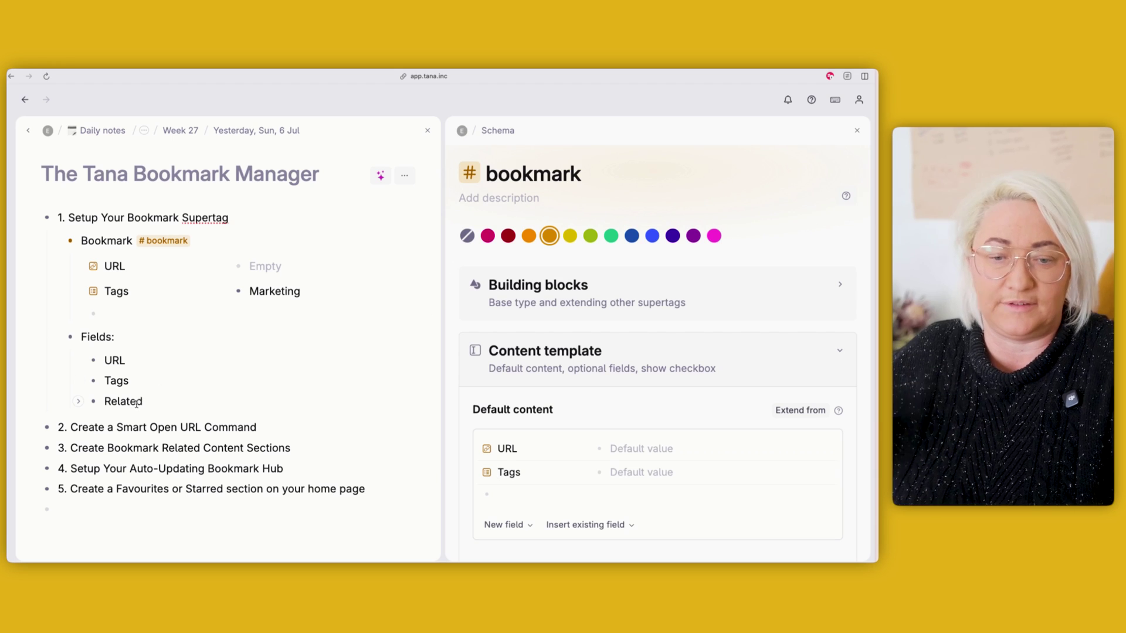
scroll(530, 357, "down", 3)
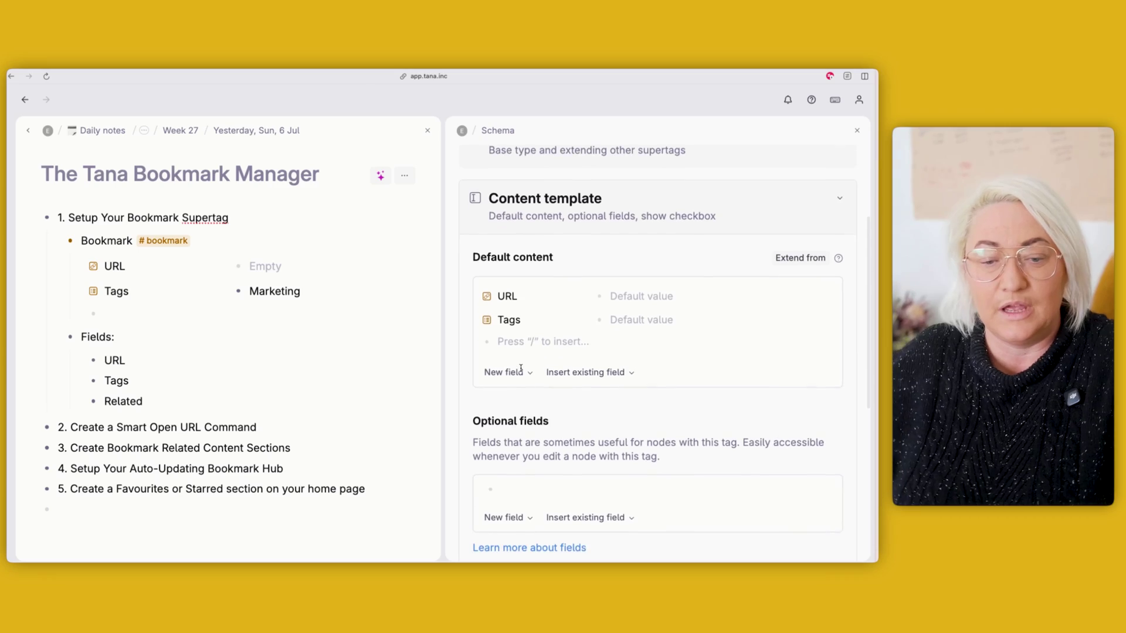
left_click(521, 371)
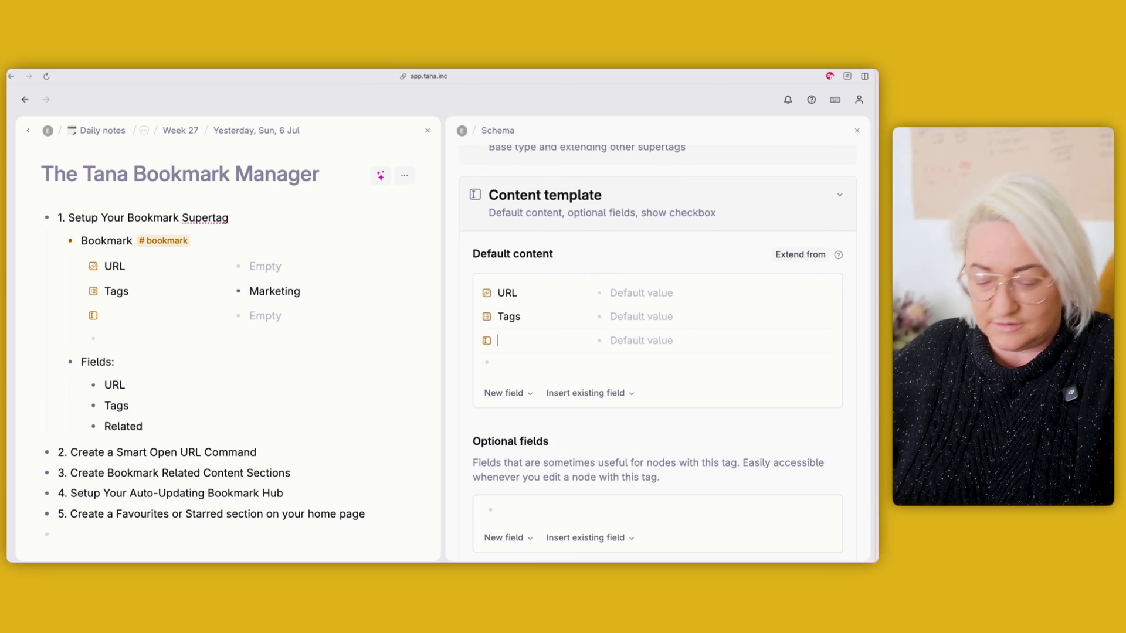
type("Related")
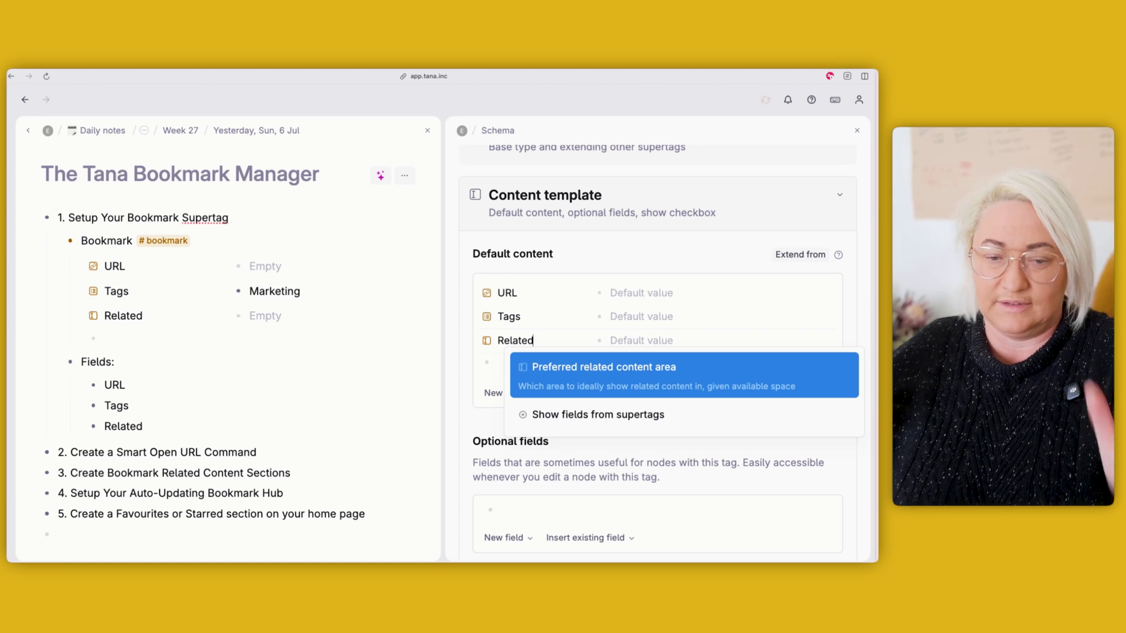
key("Escape")
Step: Open the Related field's configuration and set its field type to Options from supertag
left_click(487, 340)
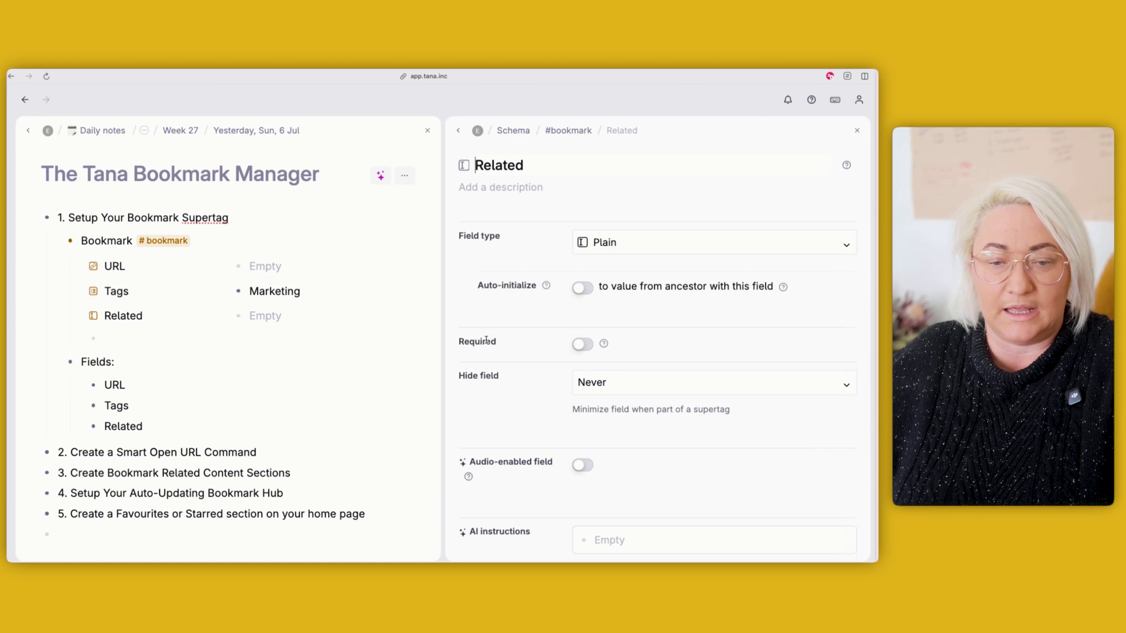
left_click(610, 245)
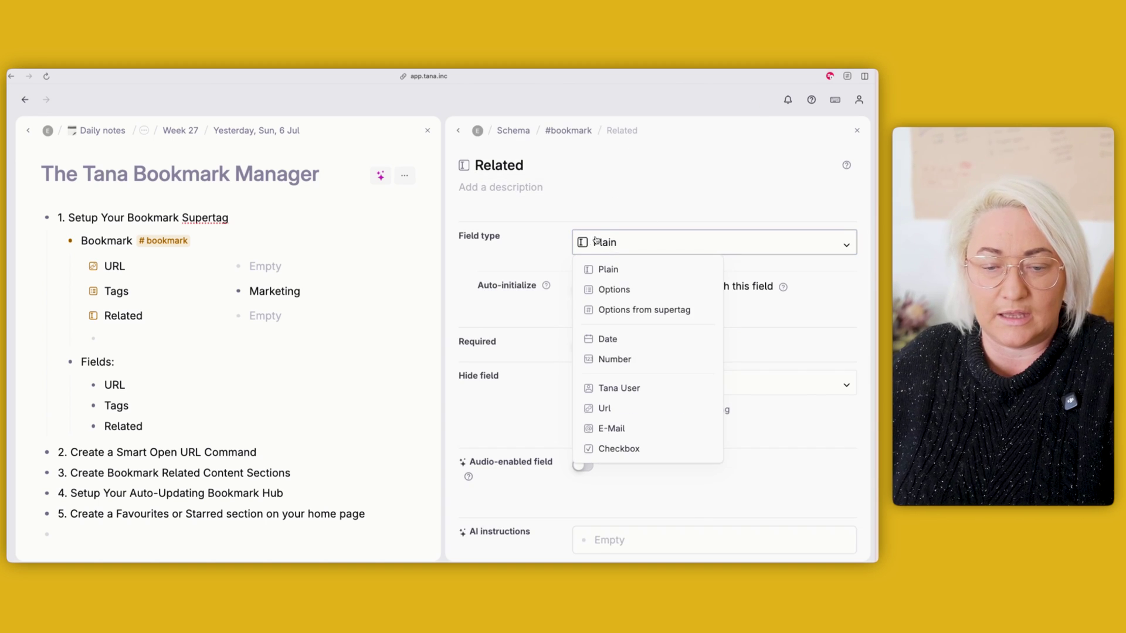
left_click(612, 311)
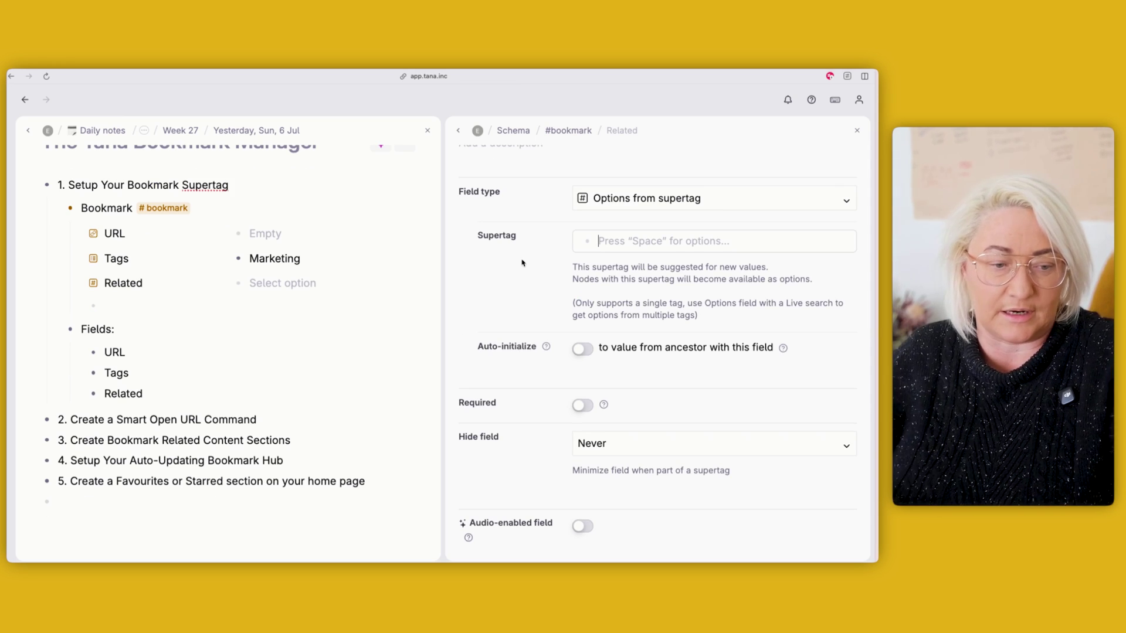
left_click(599, 241)
type("#poj")
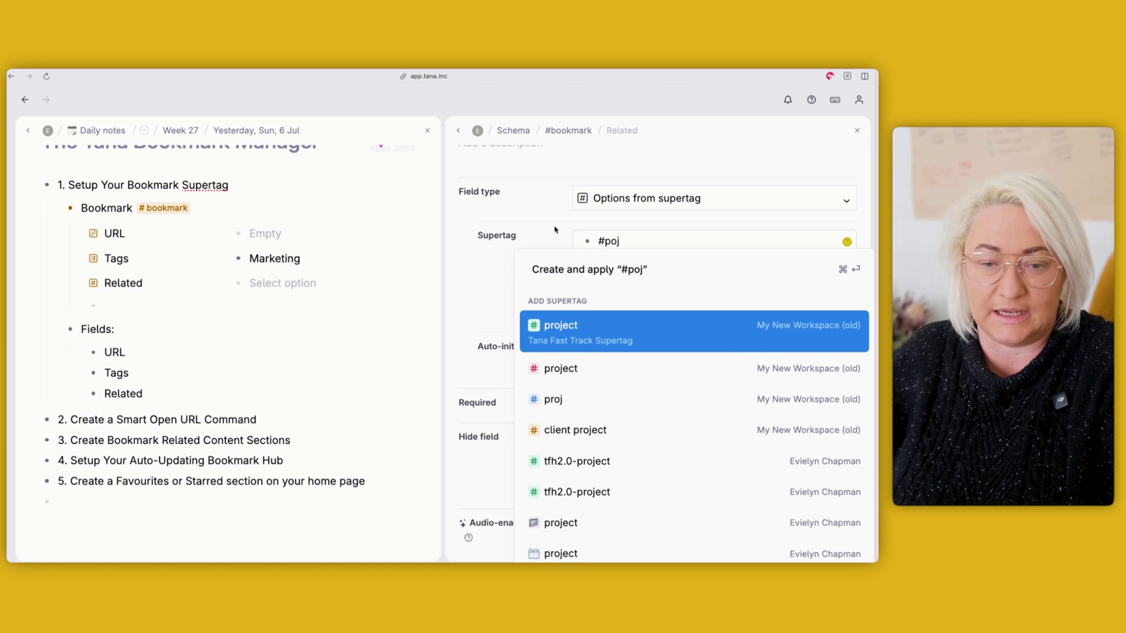
key("Escape")
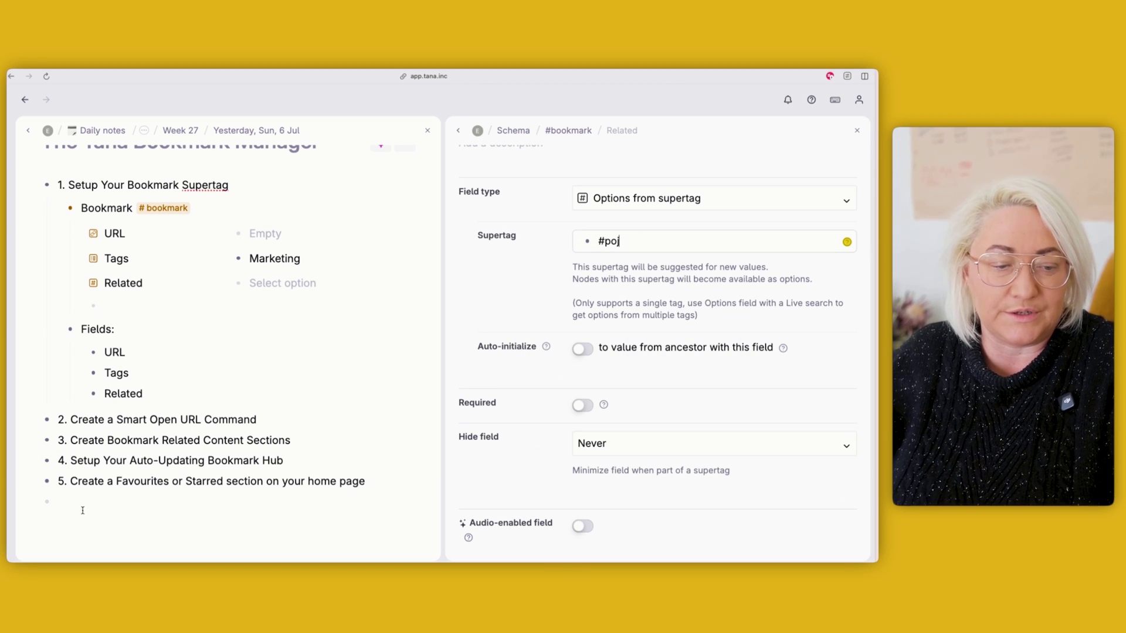
Step: Create a search node at the end of the outline and add the project (base type) tag type to its query
left_click(96, 493)
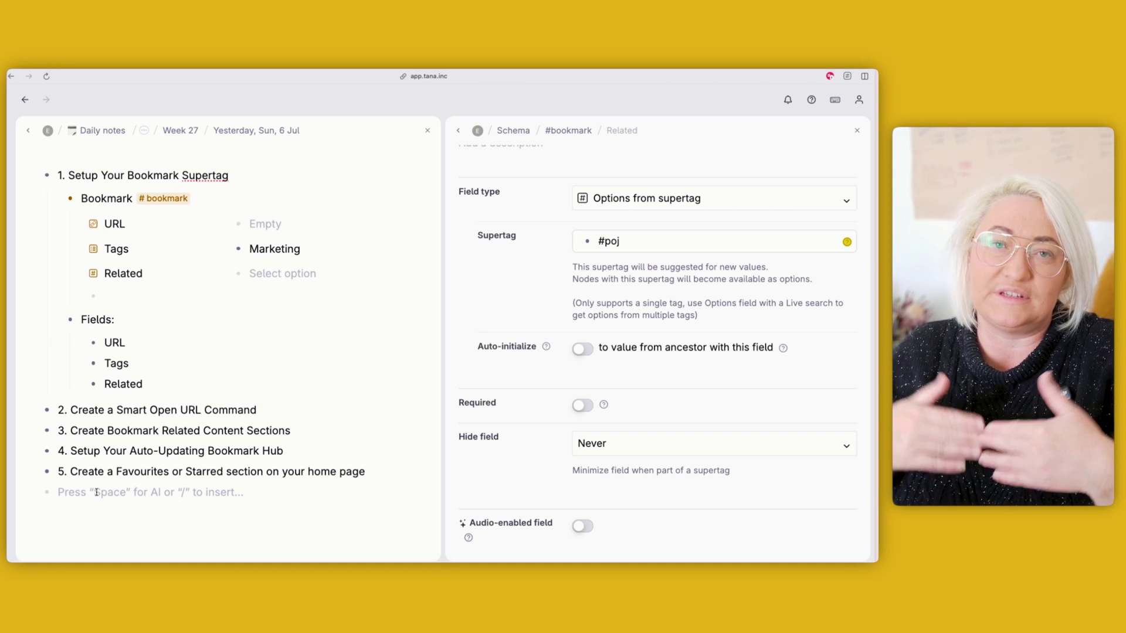
type("?")
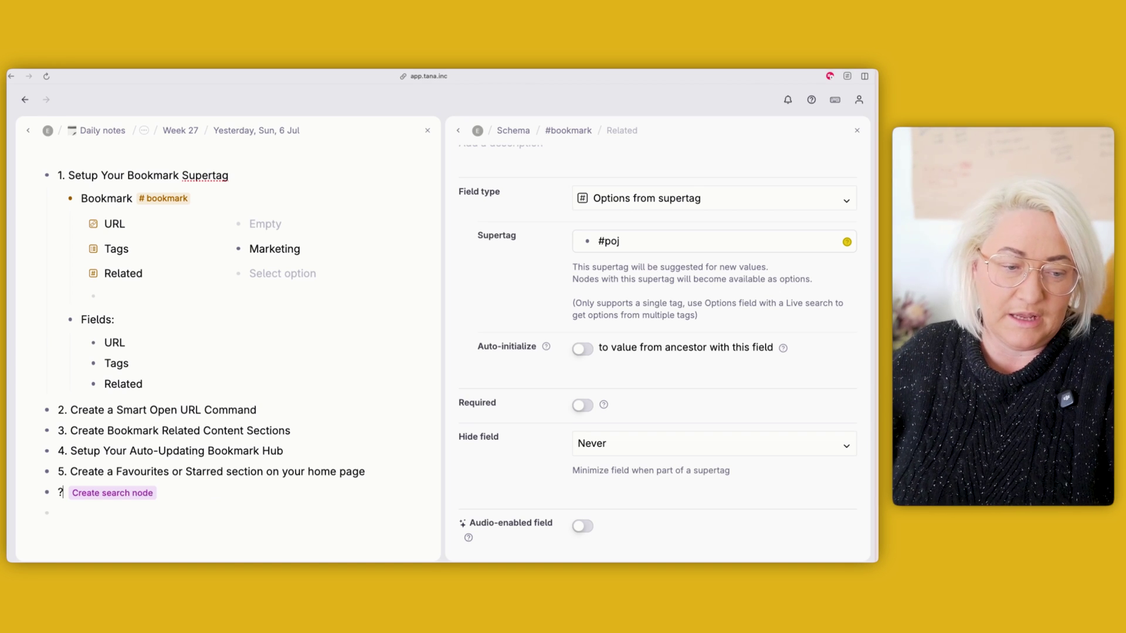
left_click(108, 493)
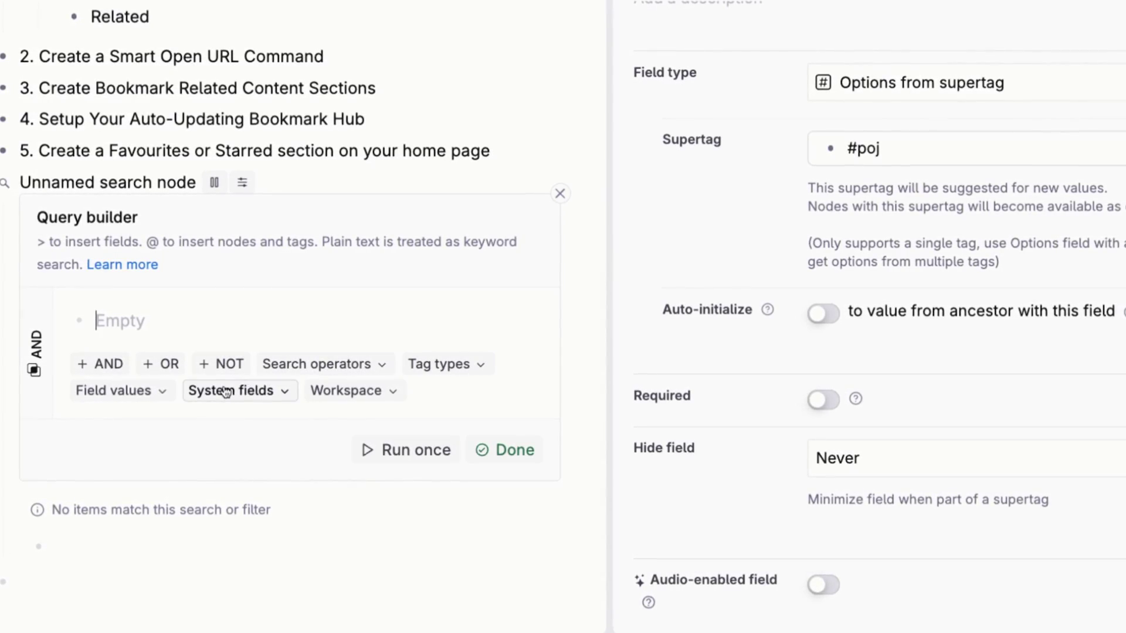
left_click(435, 365)
scroll(457, 445, "down", 3)
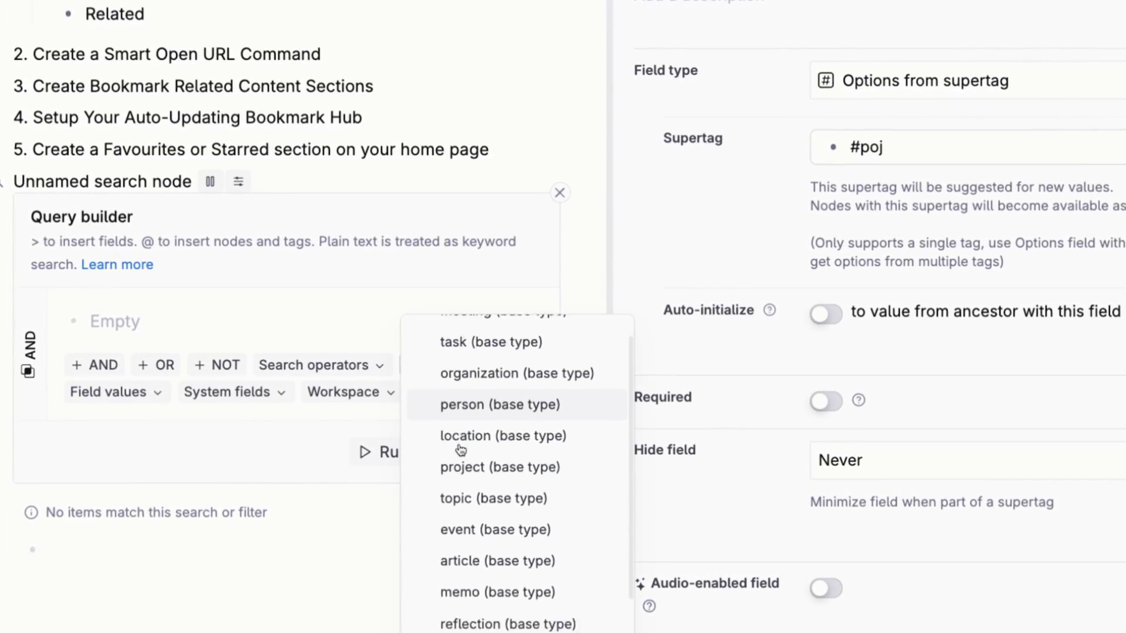
left_click(469, 407)
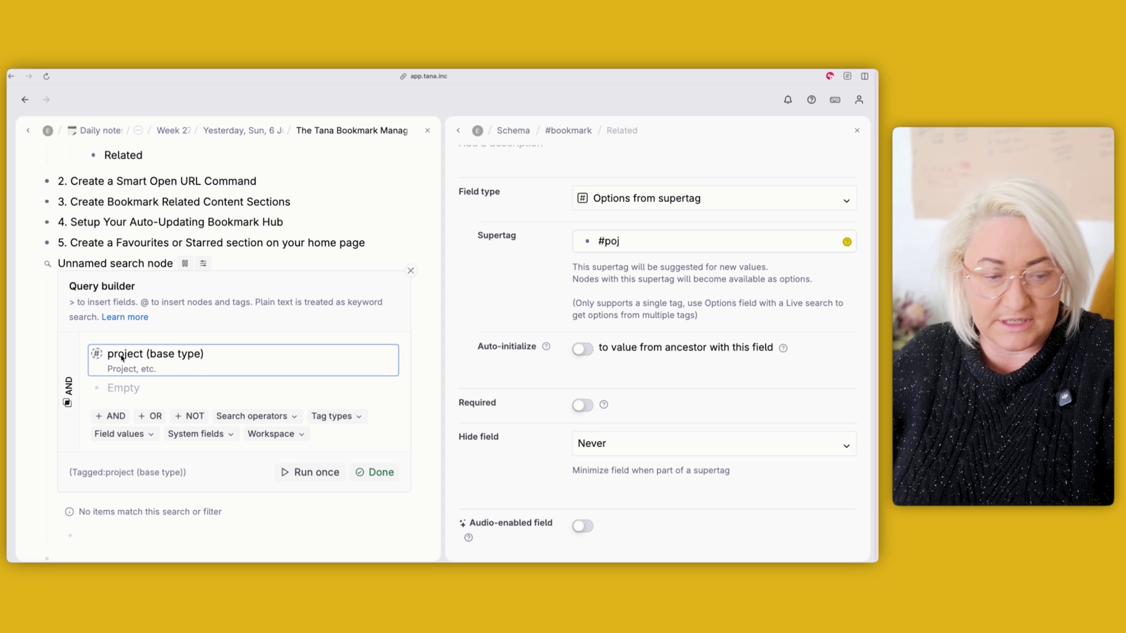
Step: Clear the unfinished entry in the Related field's Supertag setting and set it to project (base type) from the search query
key("BackSpace")
key("BackSpace")
key("BackSpace")
key("BackSpace")
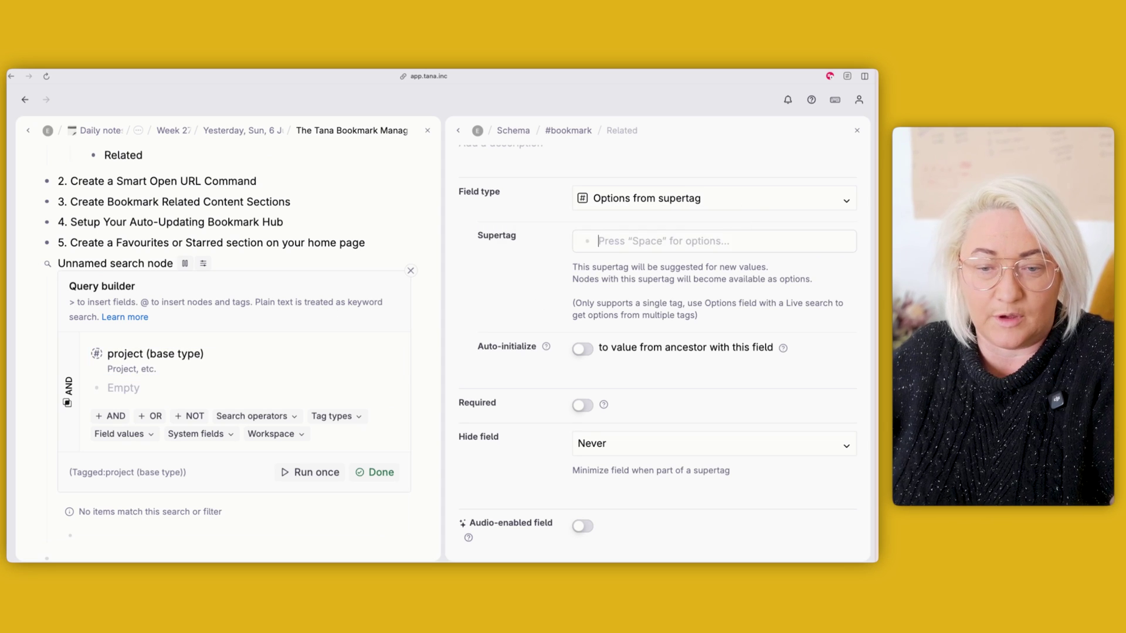
key("space")
key("Return")
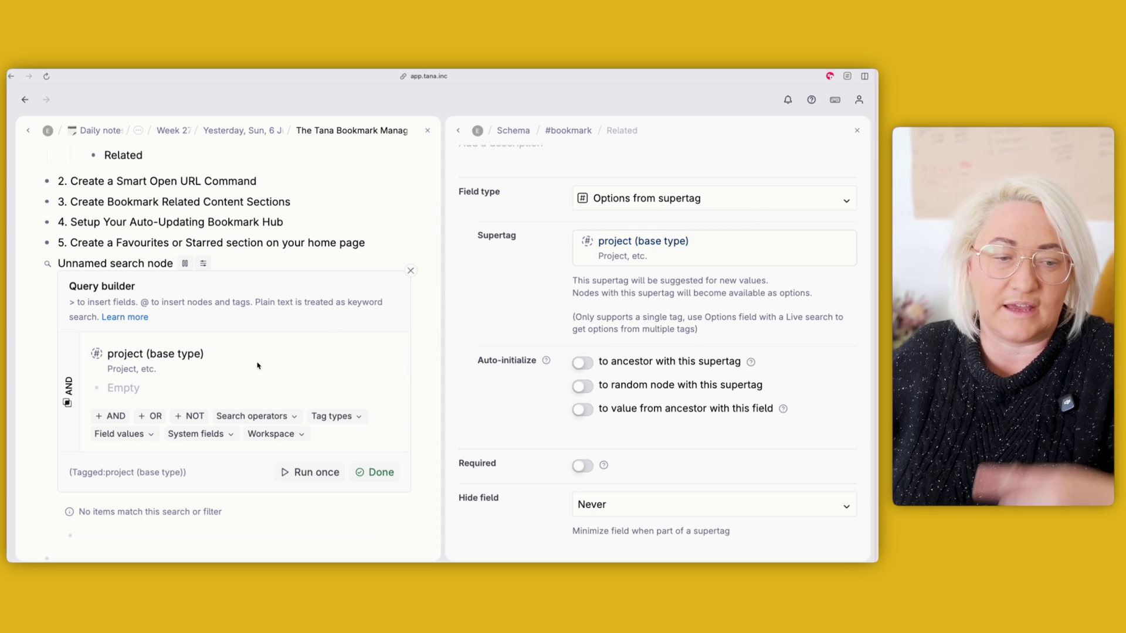
Step: Close the query builder and delete the unnamed search node from the outline
scroll(258, 375, "up", 1)
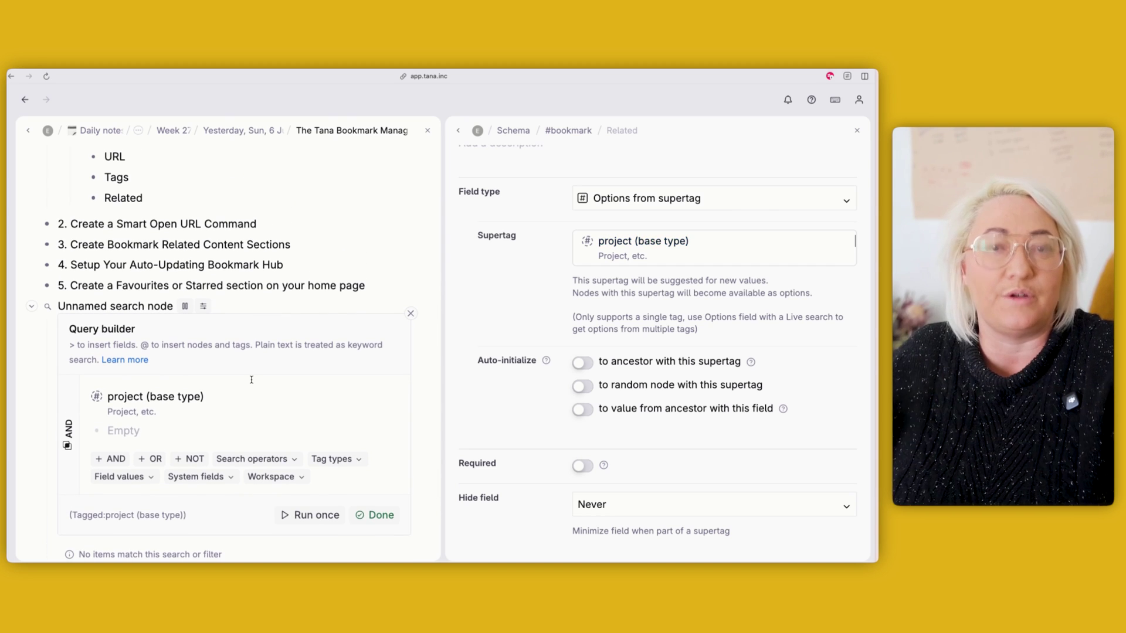
left_click(237, 374)
key("Escape")
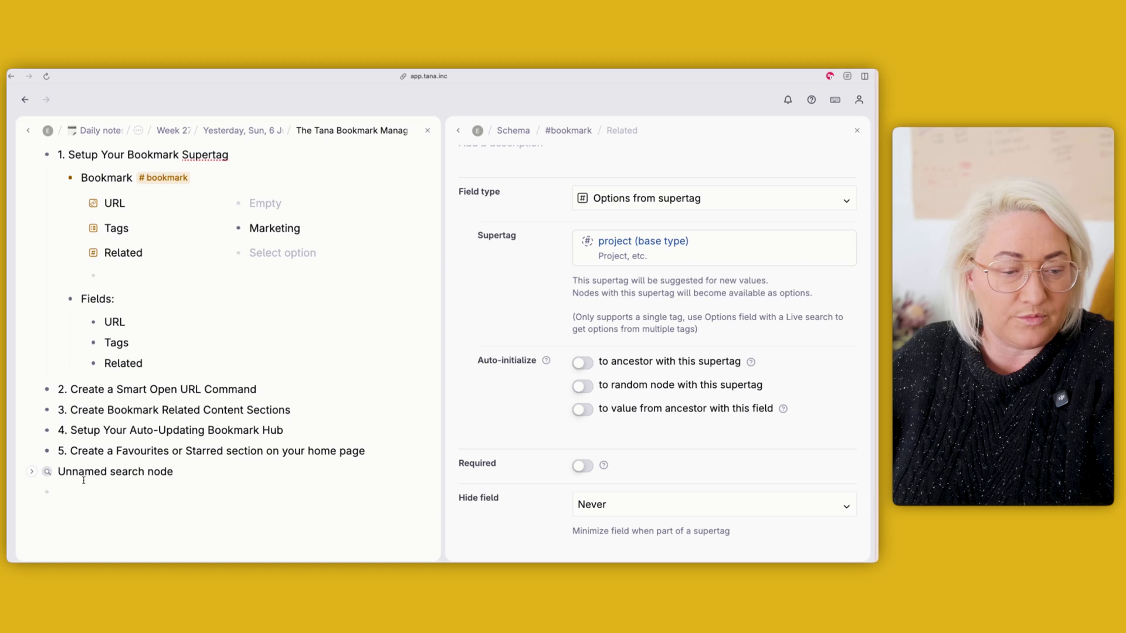
key("ctrl+shift+BackSpace")
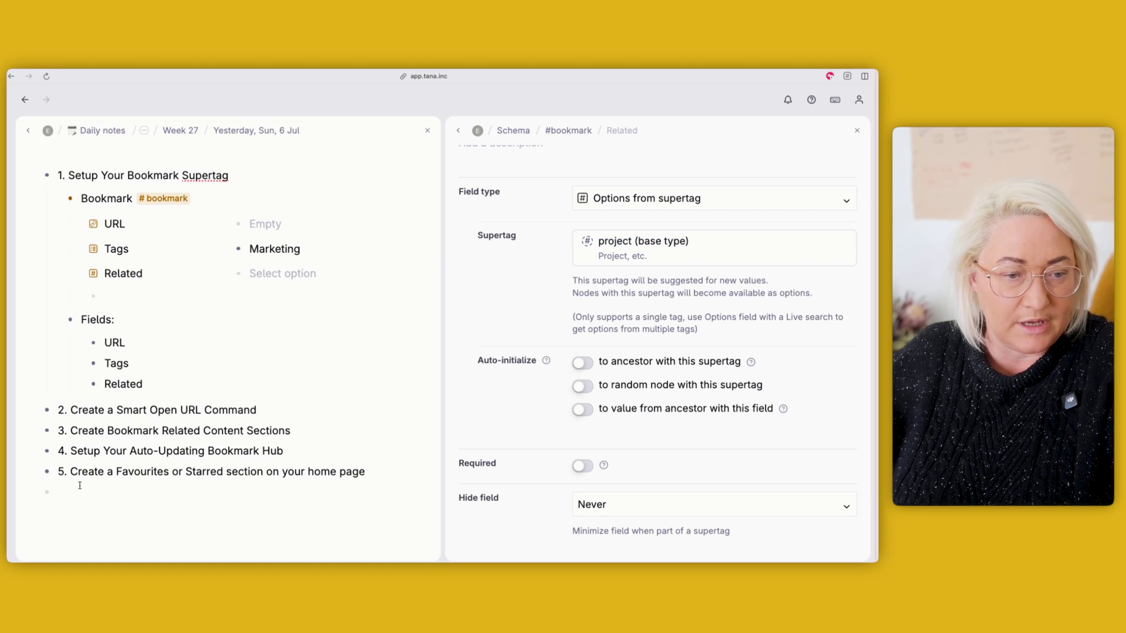
Step: Set the Bookmark node's Related field to the Acme Project option tagged #project without the warning symbol
left_click(80, 485)
left_click(274, 275)
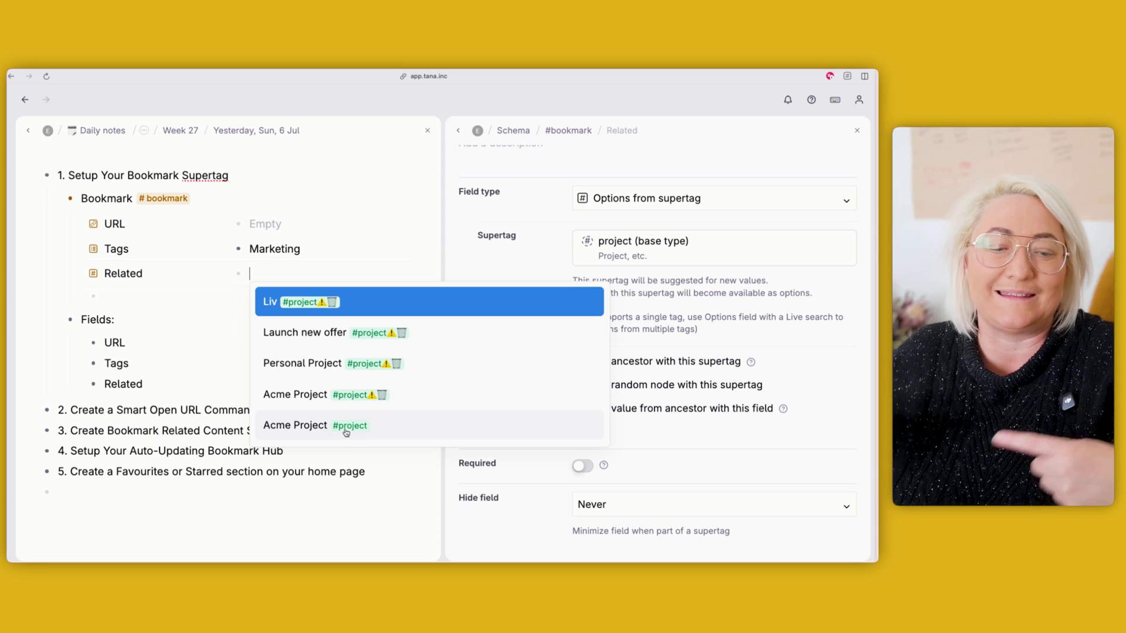
left_click(346, 432)
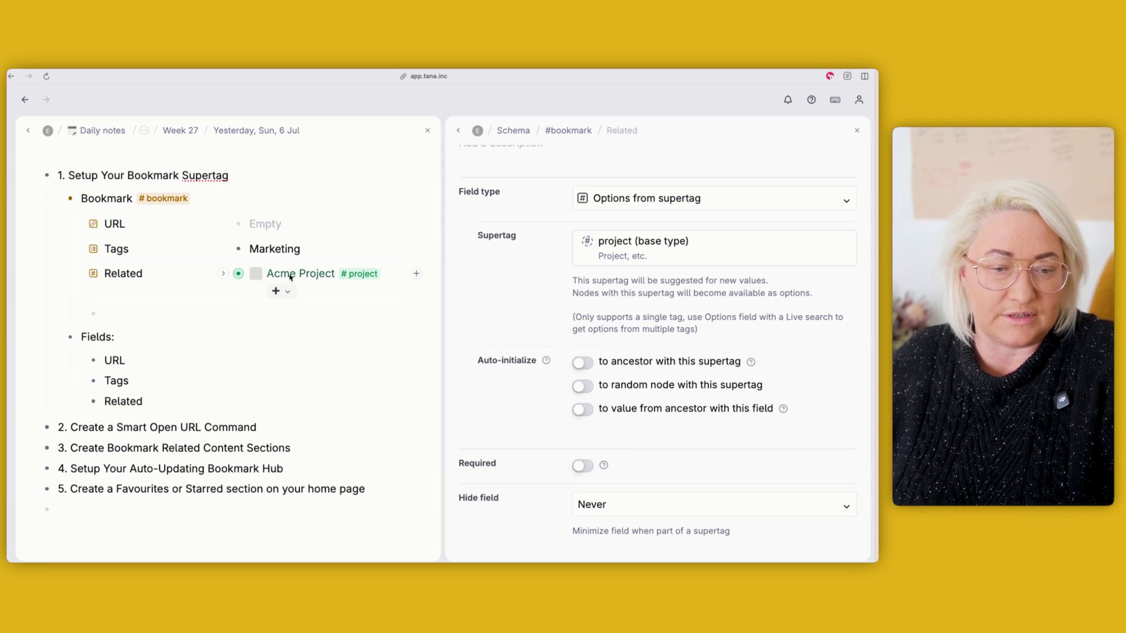
Step: Check the base type in the #project supertag's Building blocks, and close its configuration
left_click(360, 274)
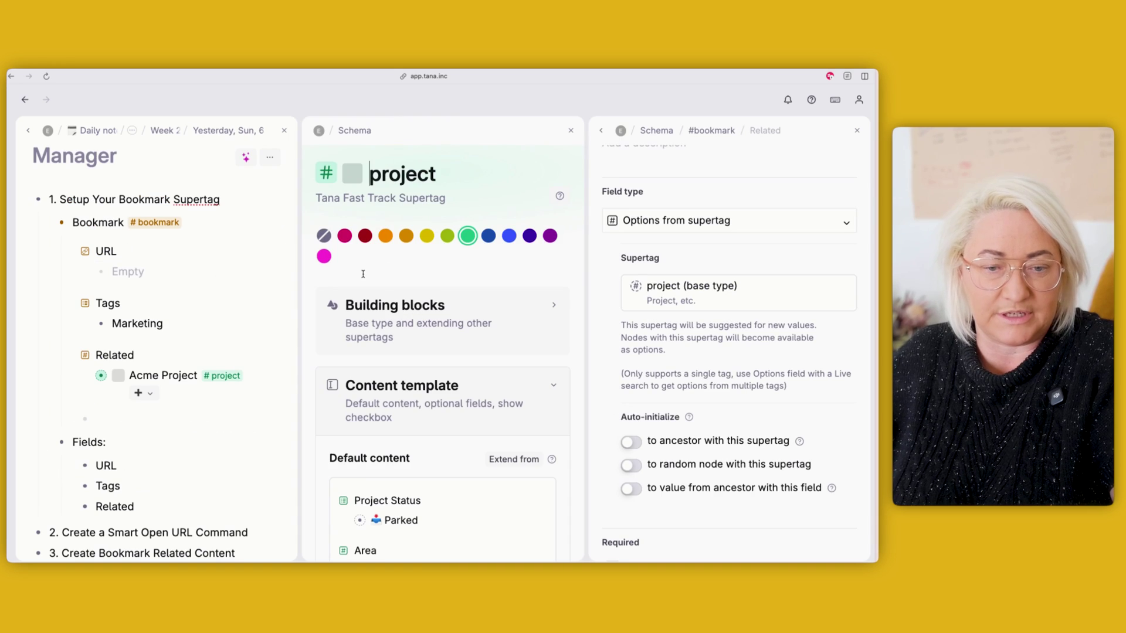
left_click(393, 299)
scroll(403, 335, "down", 1)
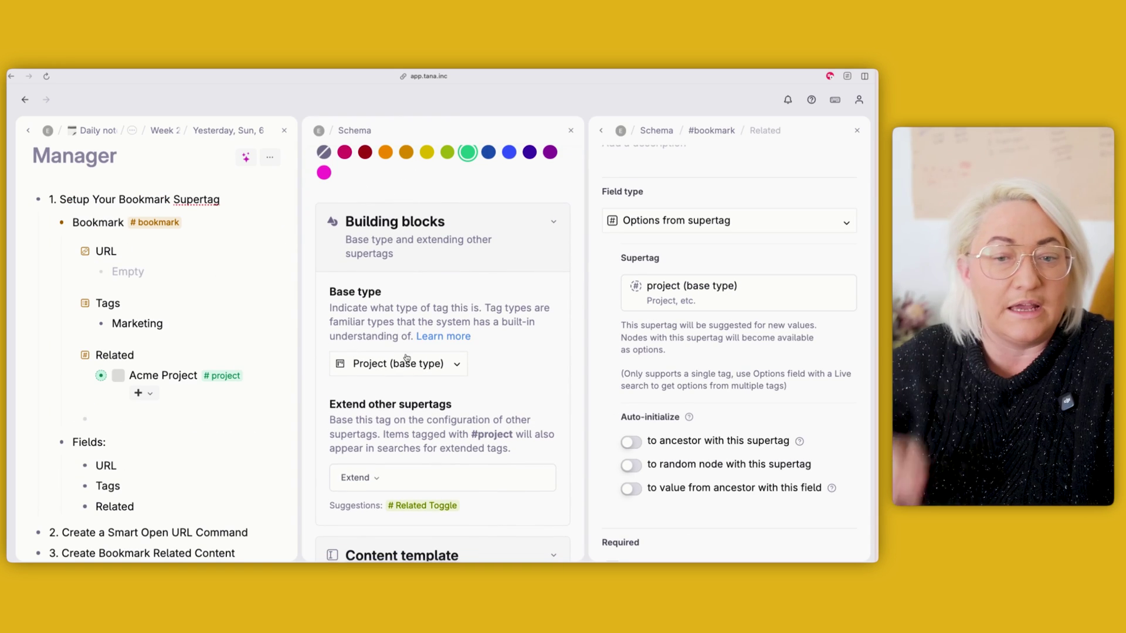
left_click(570, 130)
scroll(194, 270, "up", 1)
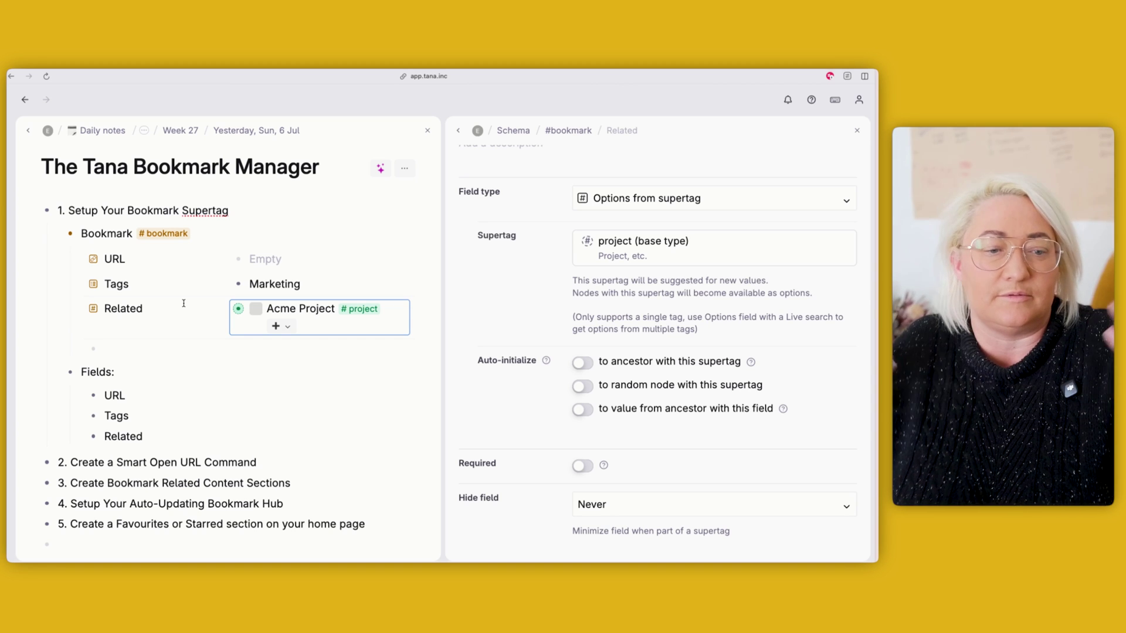
scroll(200, 310, "up", 1)
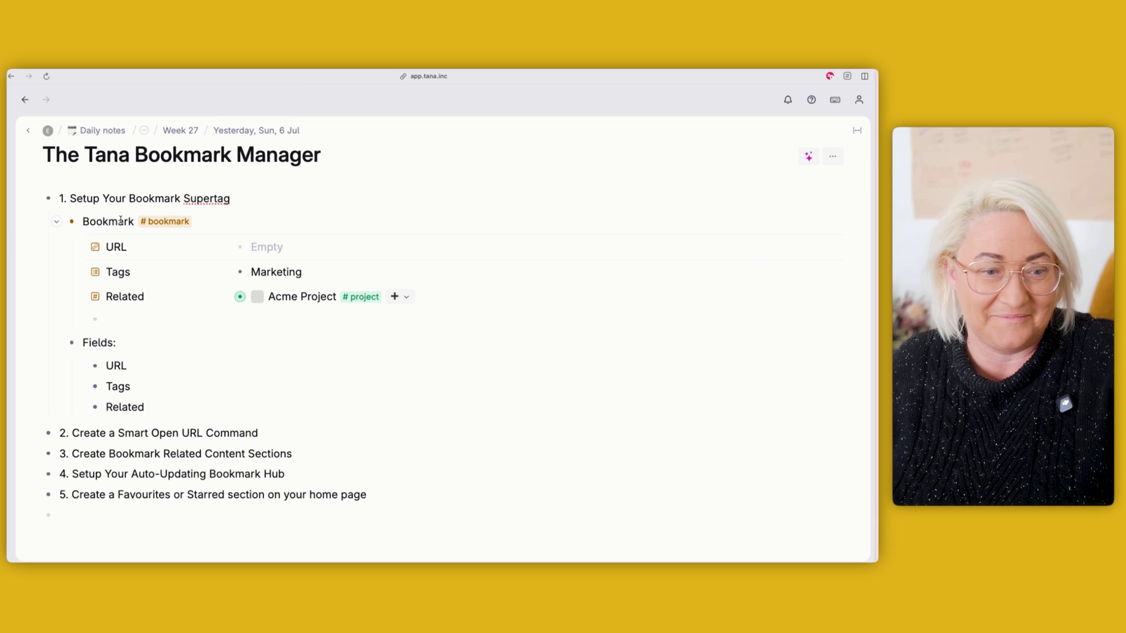
Step: In the #bookmark supertag's AI and Commands settings, add a command named Open to the Compact menu
left_click(168, 221)
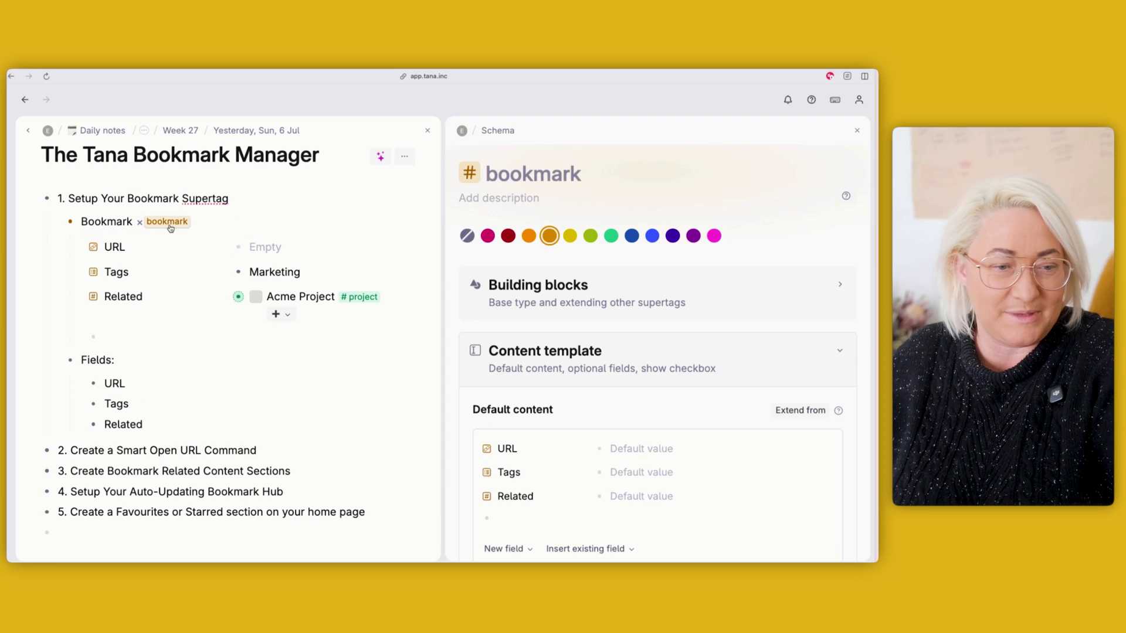
left_click(600, 350)
scroll(565, 352, "down", 2)
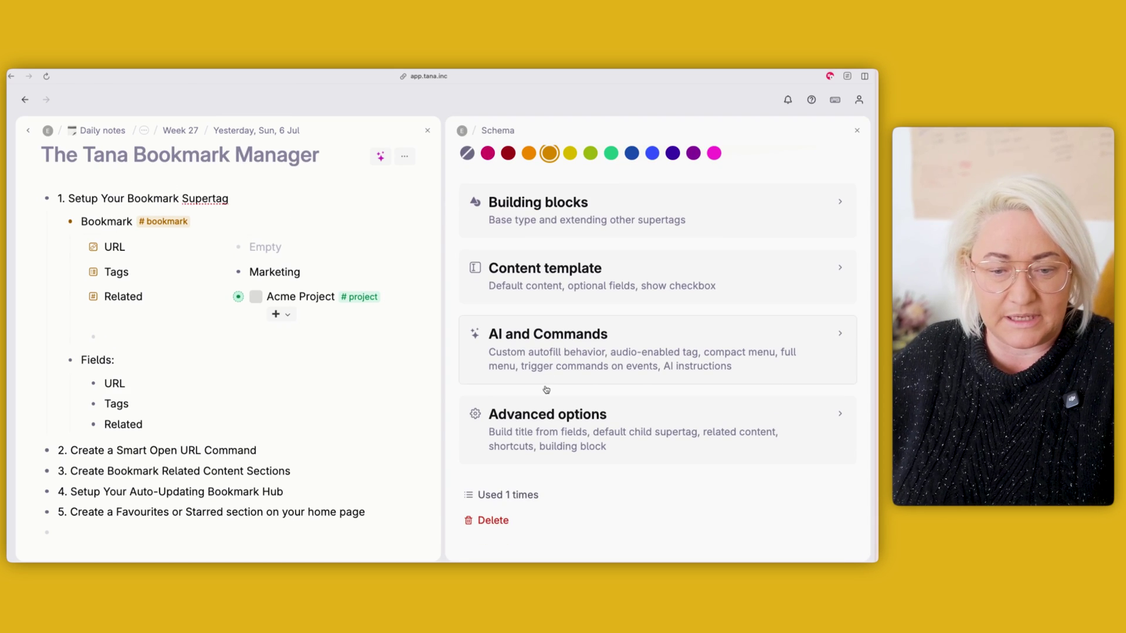
left_click(536, 363)
scroll(545, 375, "down", 4)
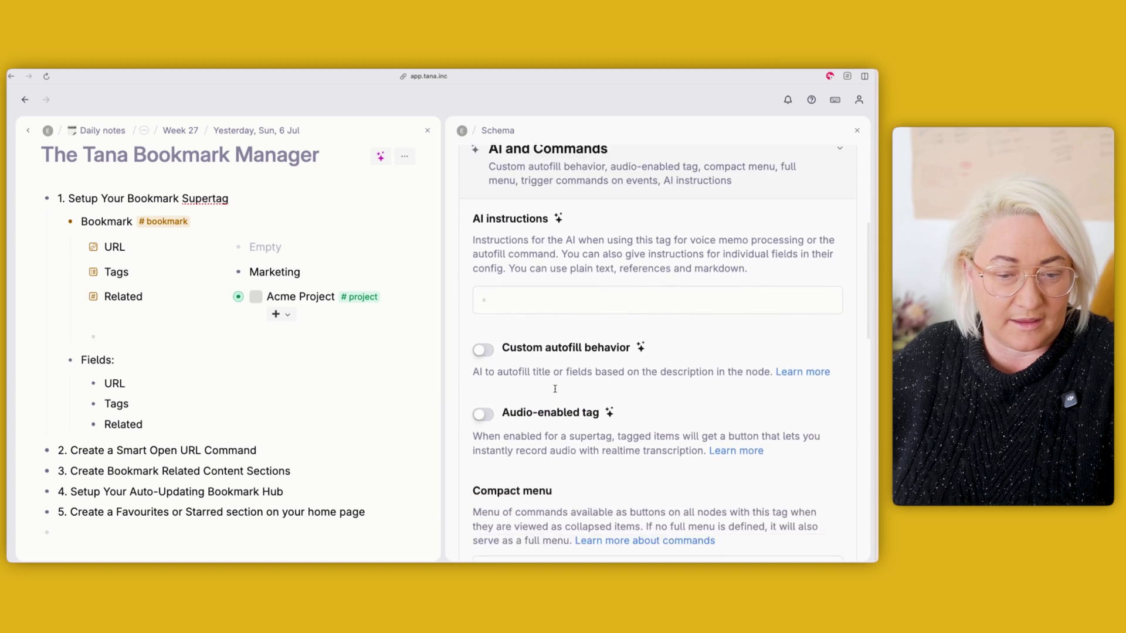
scroll(542, 346, "down", 5)
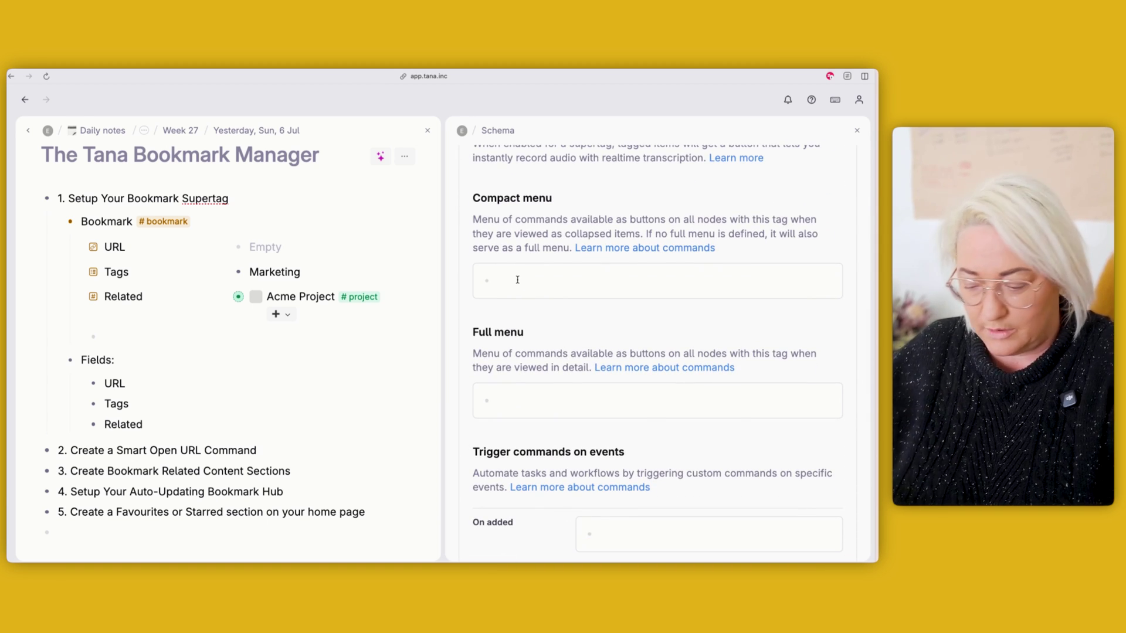
left_click(517, 279)
type("Open")
left_click(644, 281)
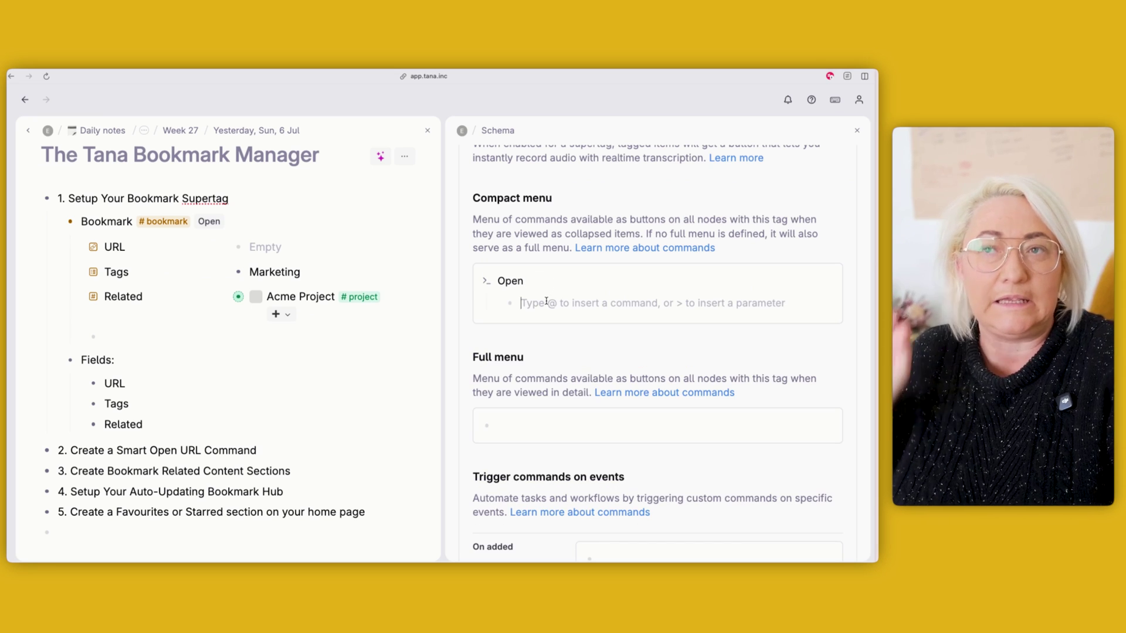
Step: Insert the Open link system command inside the Open command
type("@open")
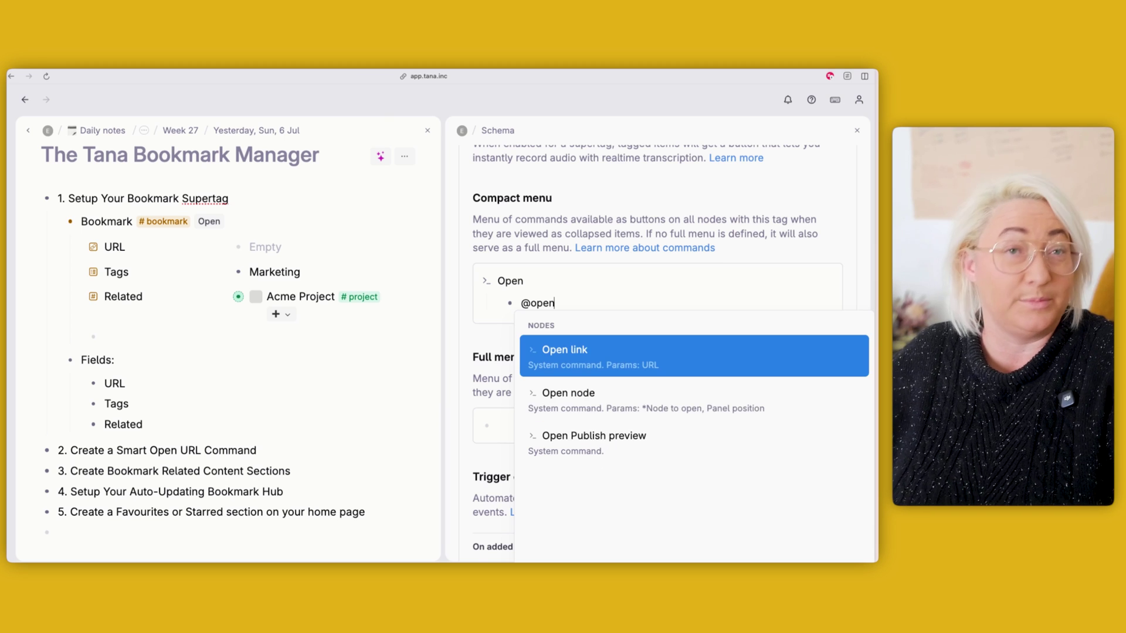
key("Return")
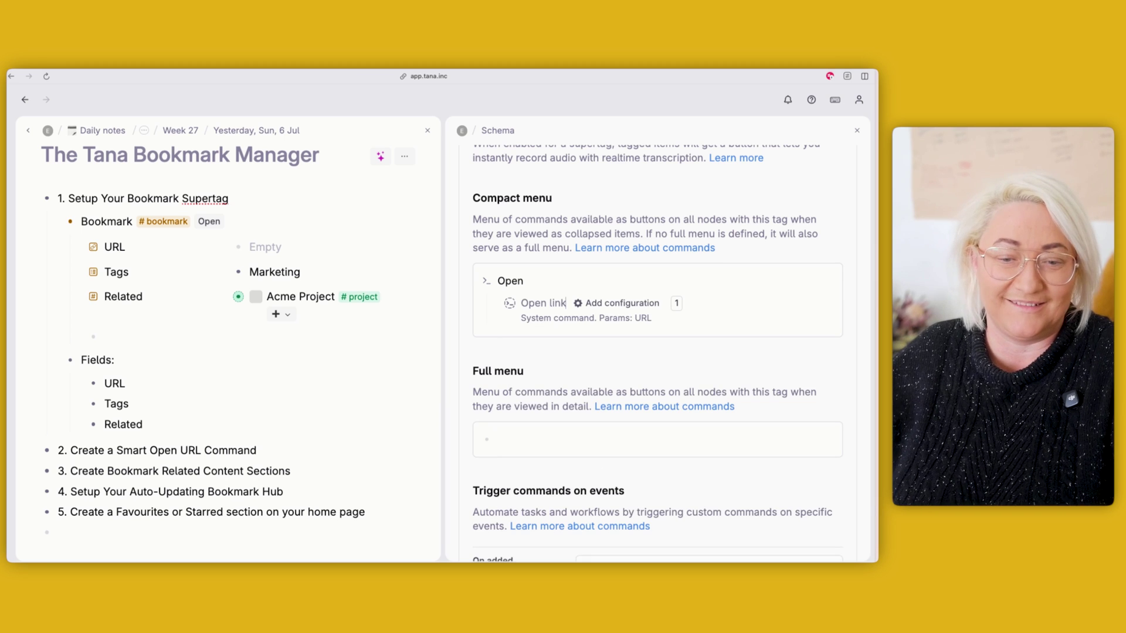
Step: Add the URL parameter to the Open link command's configuration and set its value to ${URL}
left_click(621, 303)
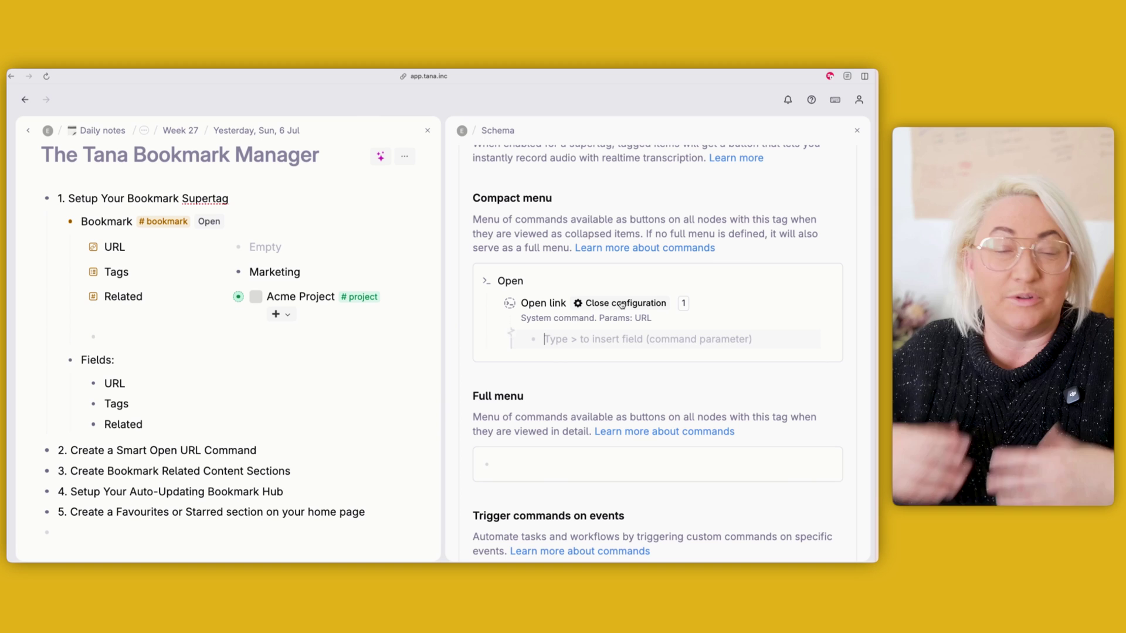
type(">ur")
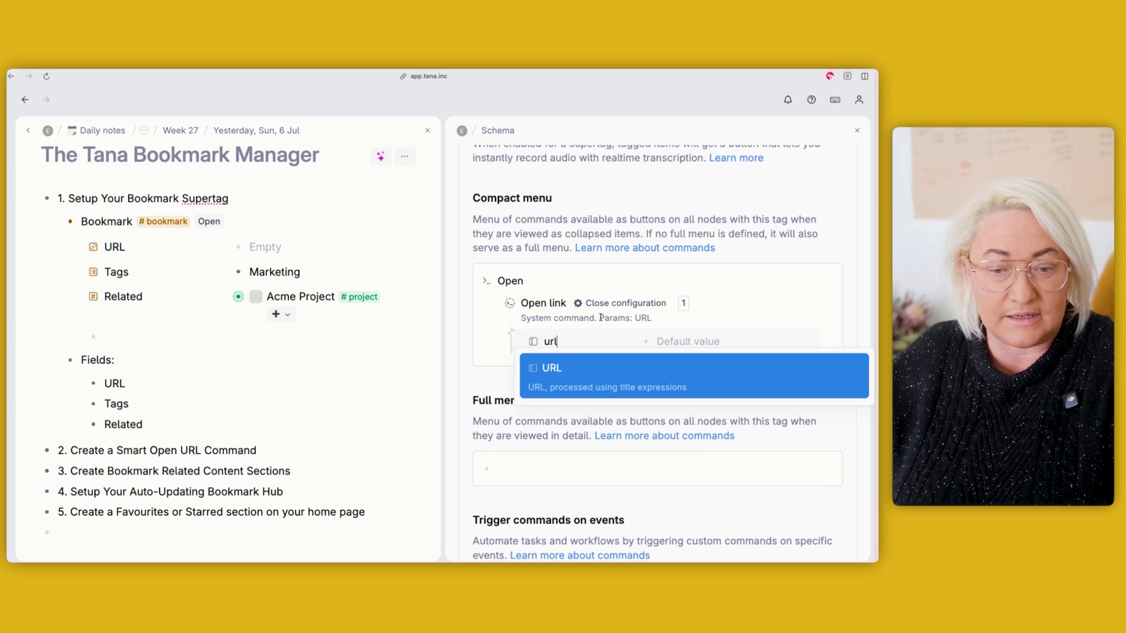
left_click_drag(599, 317, 655, 319)
left_click(557, 341)
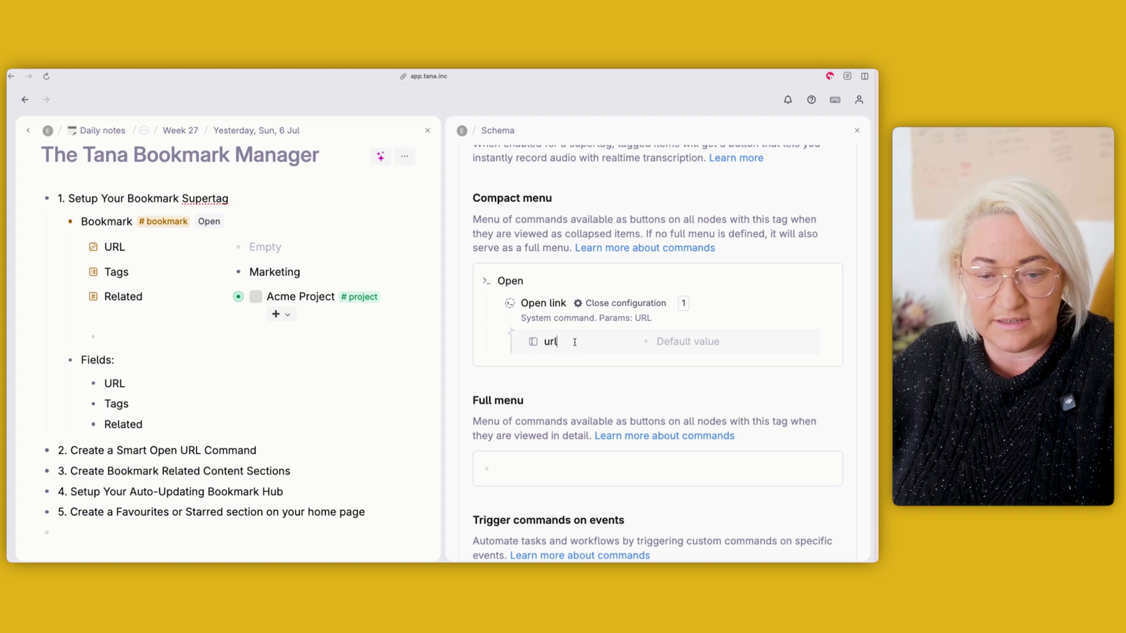
key("BackSpace")
key("BackSpace")
key("BackSpace")
type("uRL")
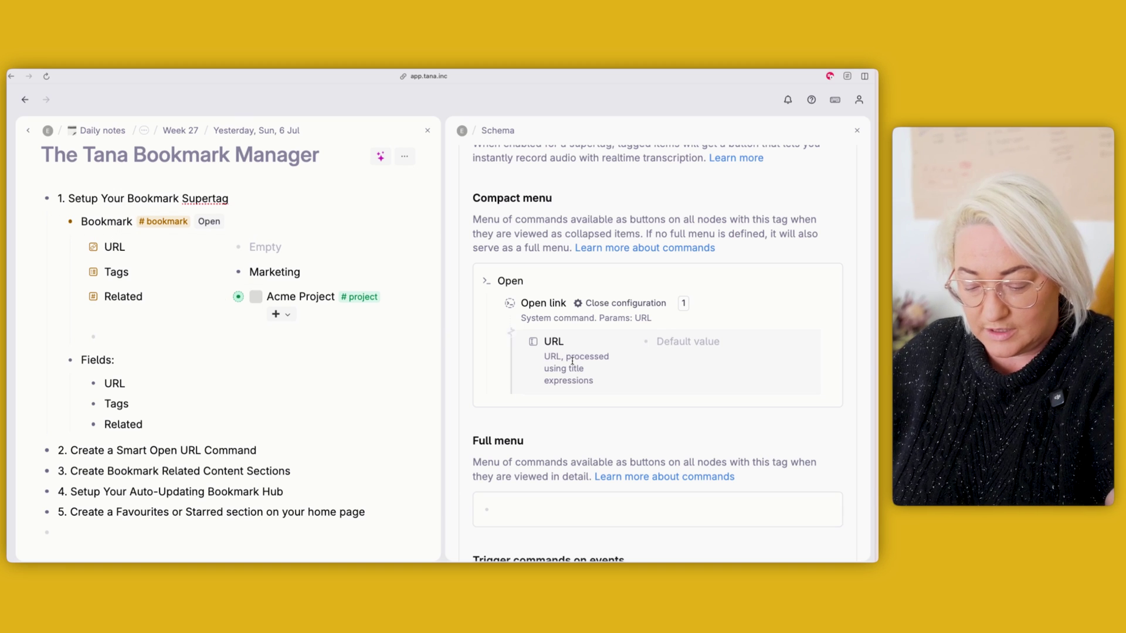
type("${UR")
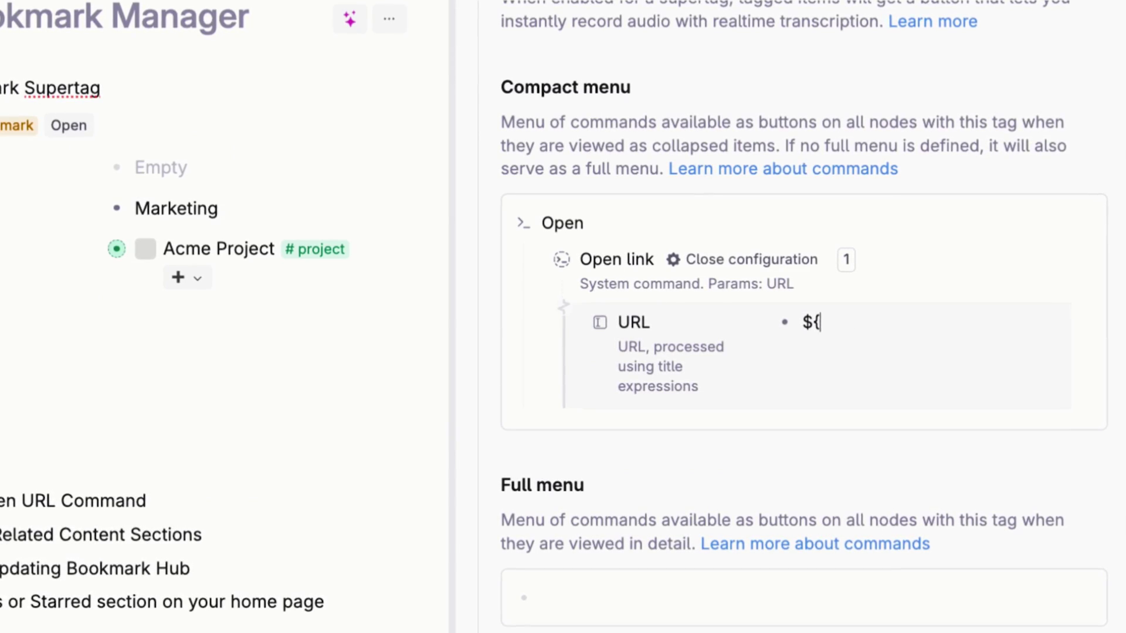
type("L}")
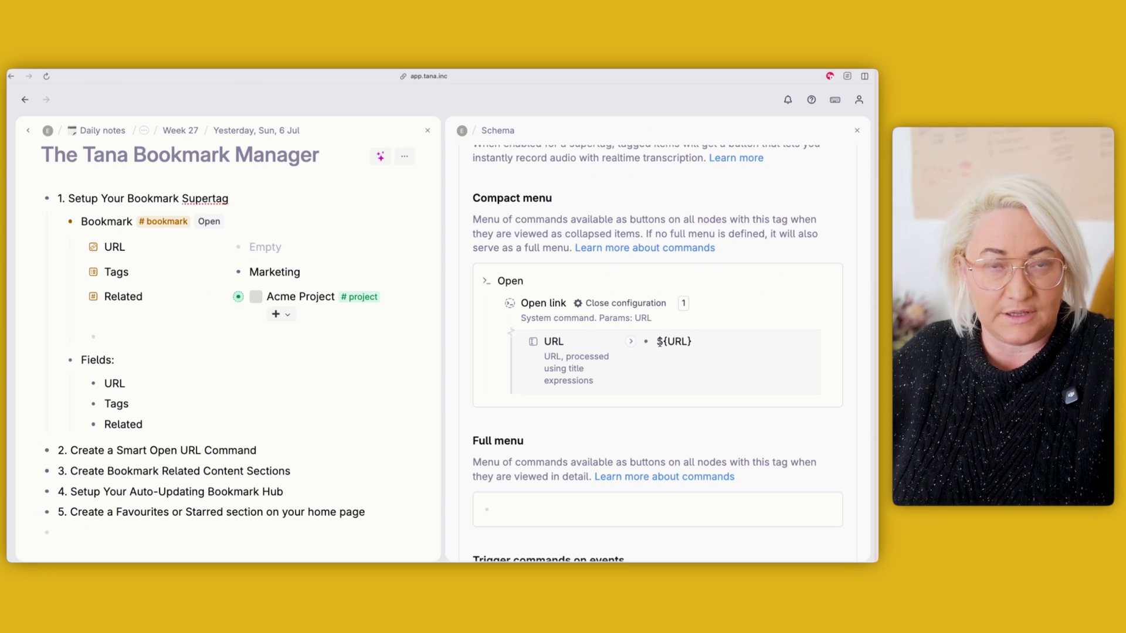
Step: Compare the Bookmark node's URL field name with the name inside the ${URL} parameter value
double_click(118, 246)
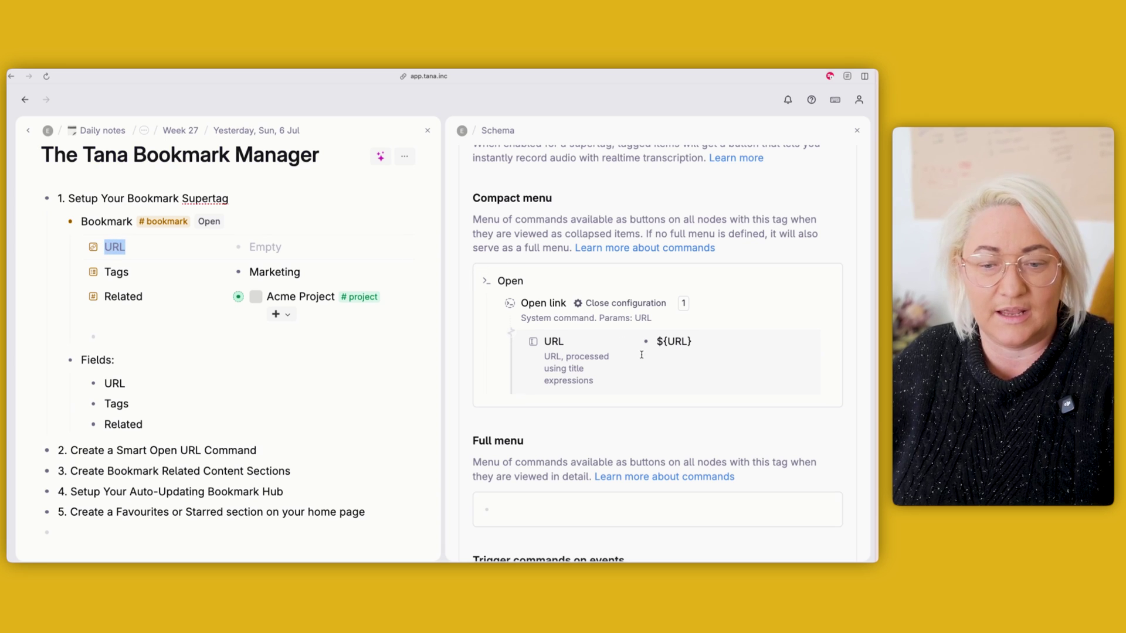
double_click(679, 340)
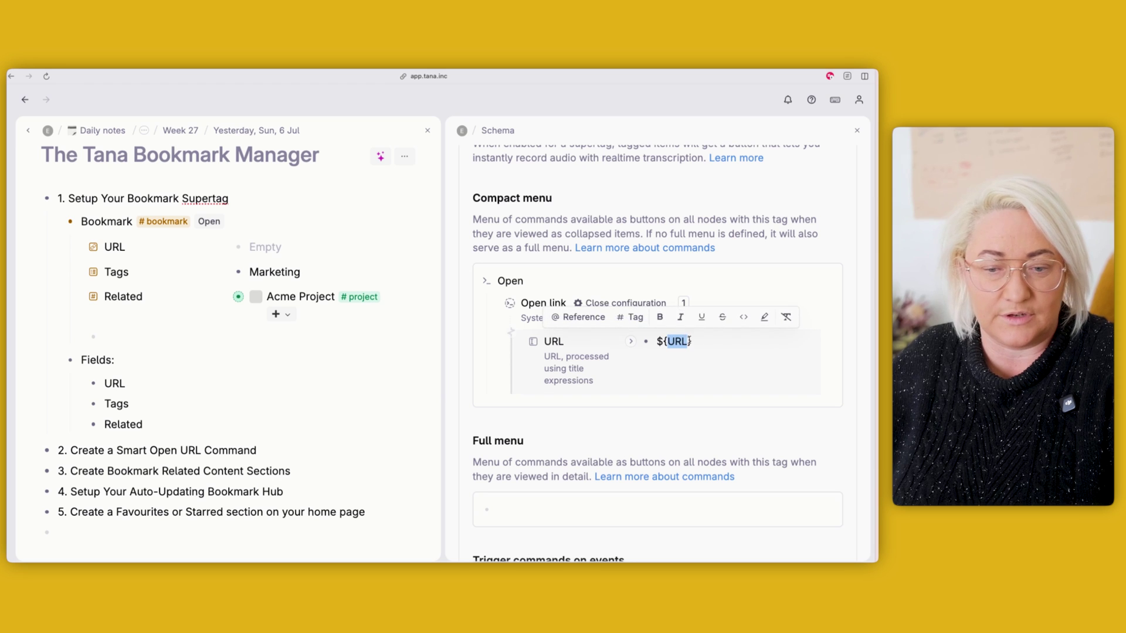
left_click(712, 342)
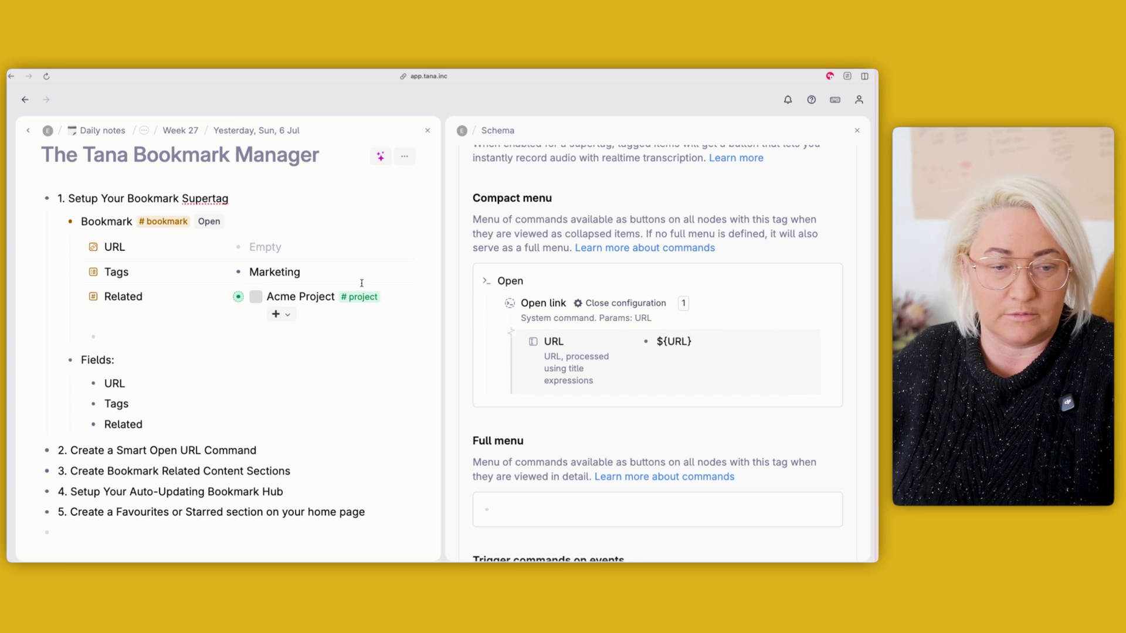
Step: Fill in the Bookmark node's URL field with google.com
left_click(264, 247)
type("google.")
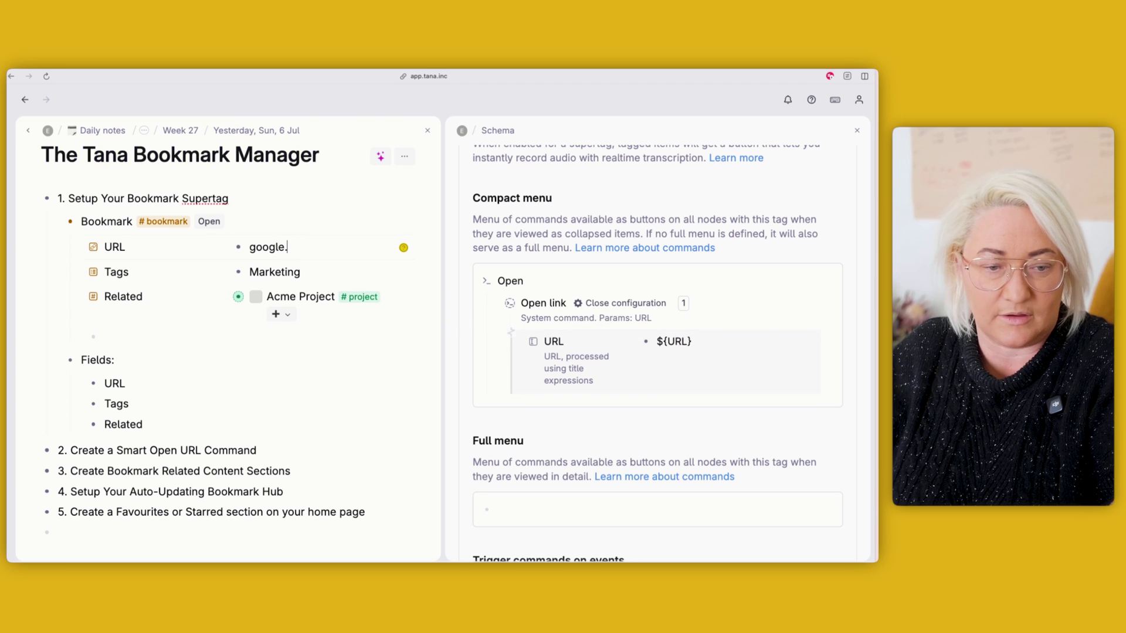
type("com")
left_click(370, 317)
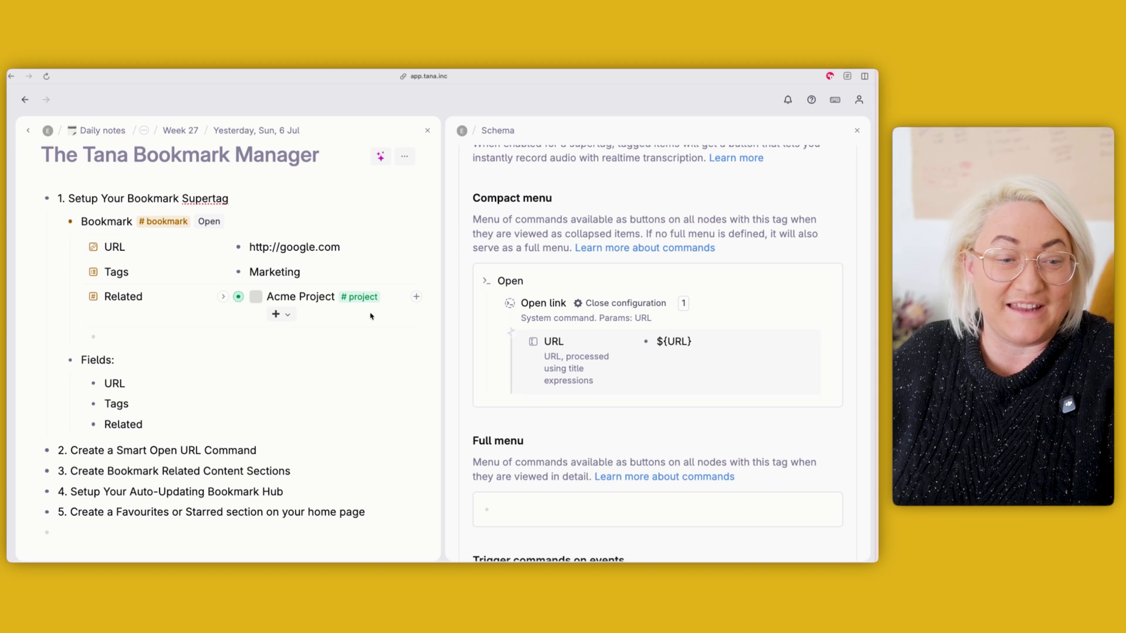
Step: Test the Open command on the Bookmark node, return to Tana, and collapse the node
left_click(210, 226)
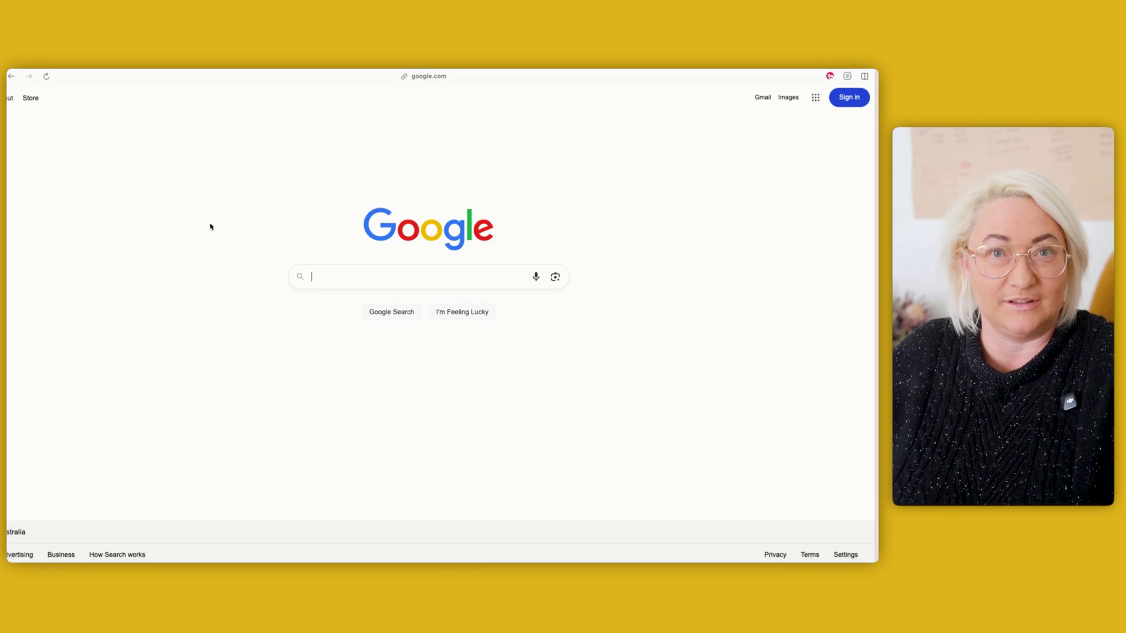
mouse_move(30, 311)
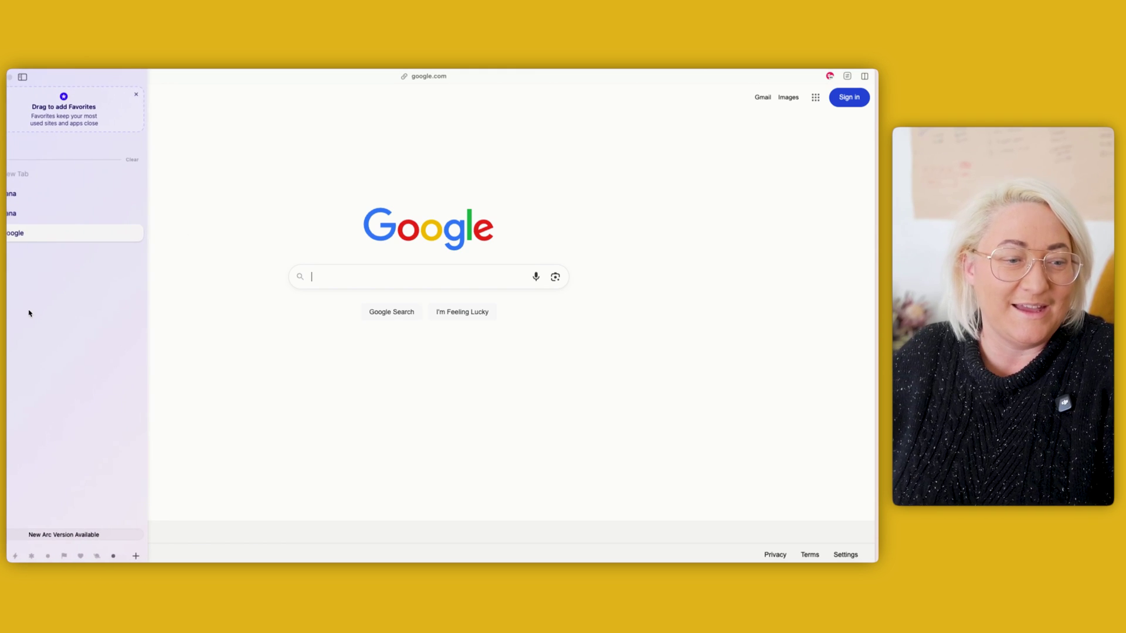
left_click(30, 216)
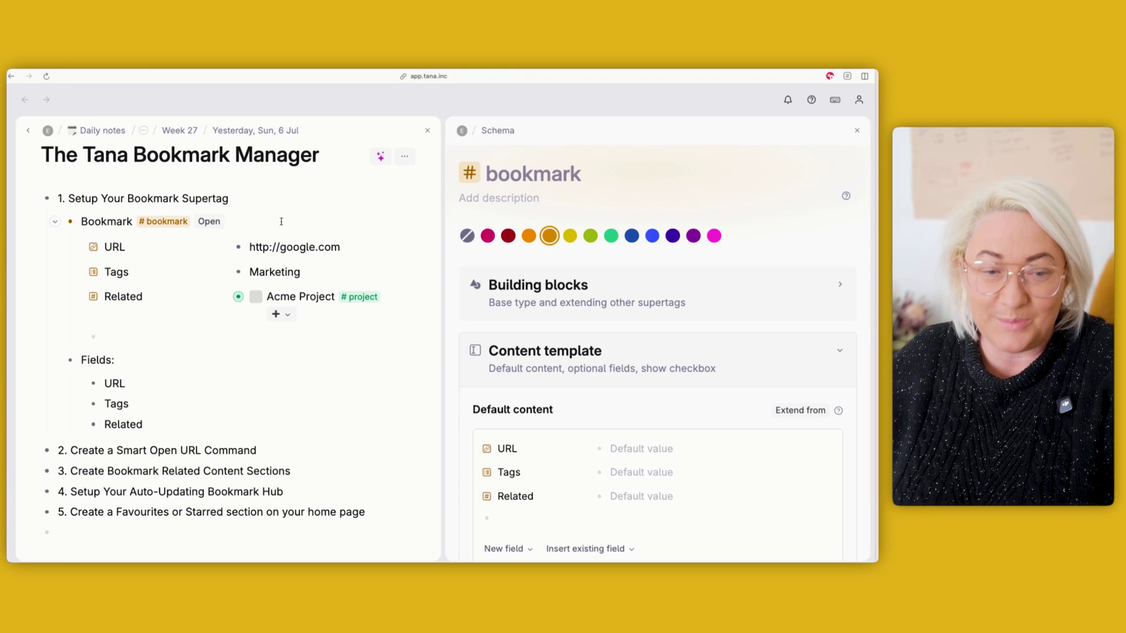
left_click(55, 222)
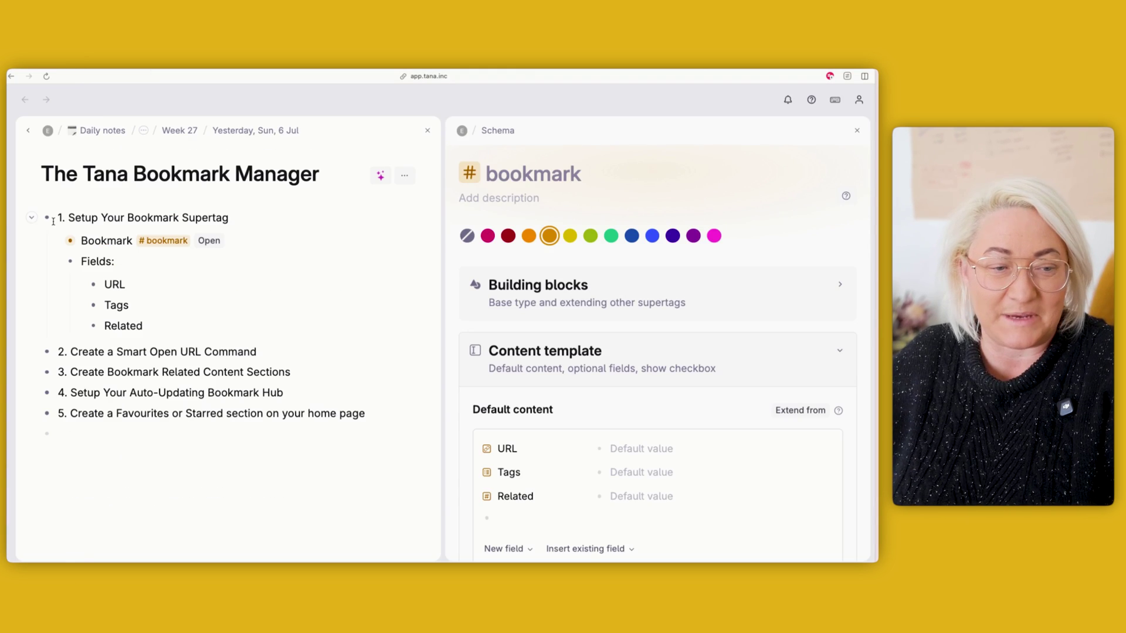
Step: Open the Open command from the #bookmark supertag's Compact menu and set its icon to the Link emoji
left_click(203, 243)
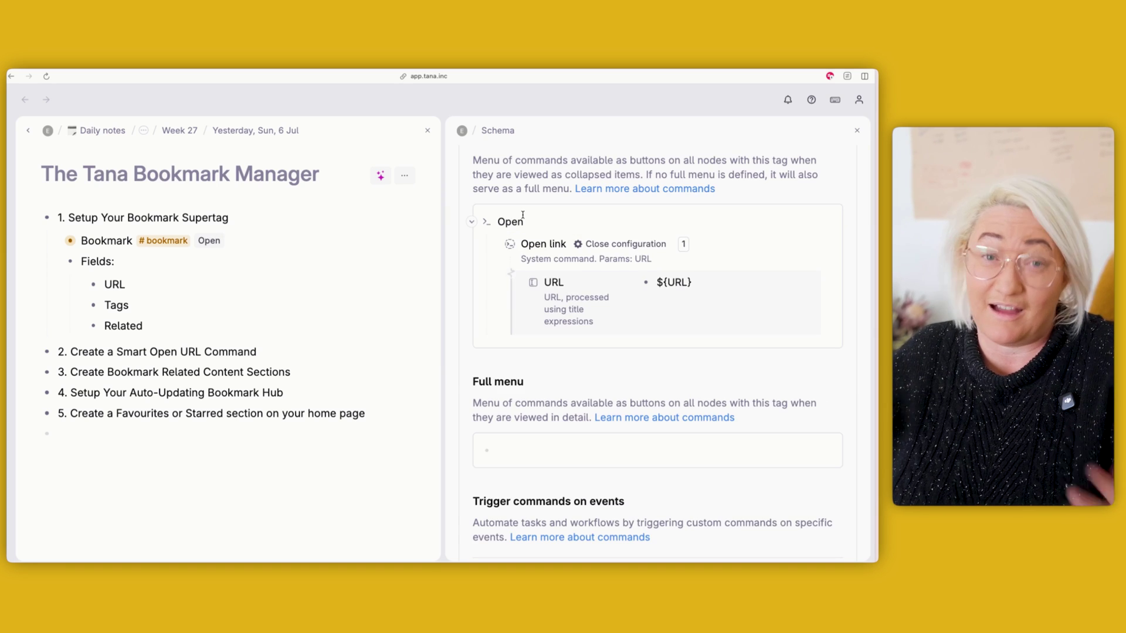
left_click(486, 221)
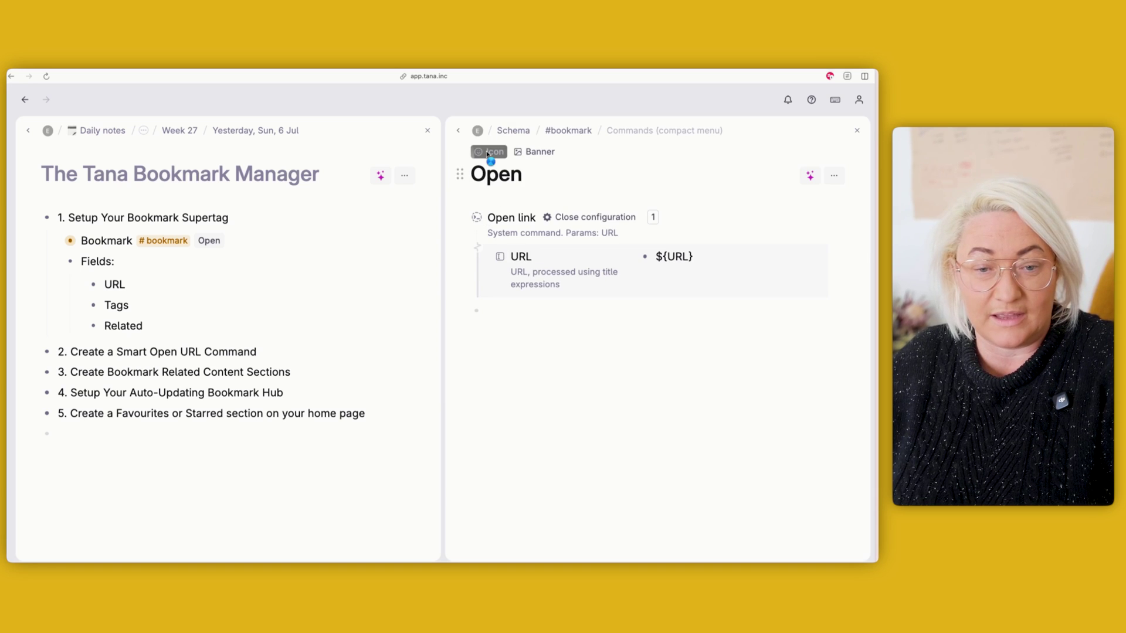
left_click(487, 153)
type("Ink")
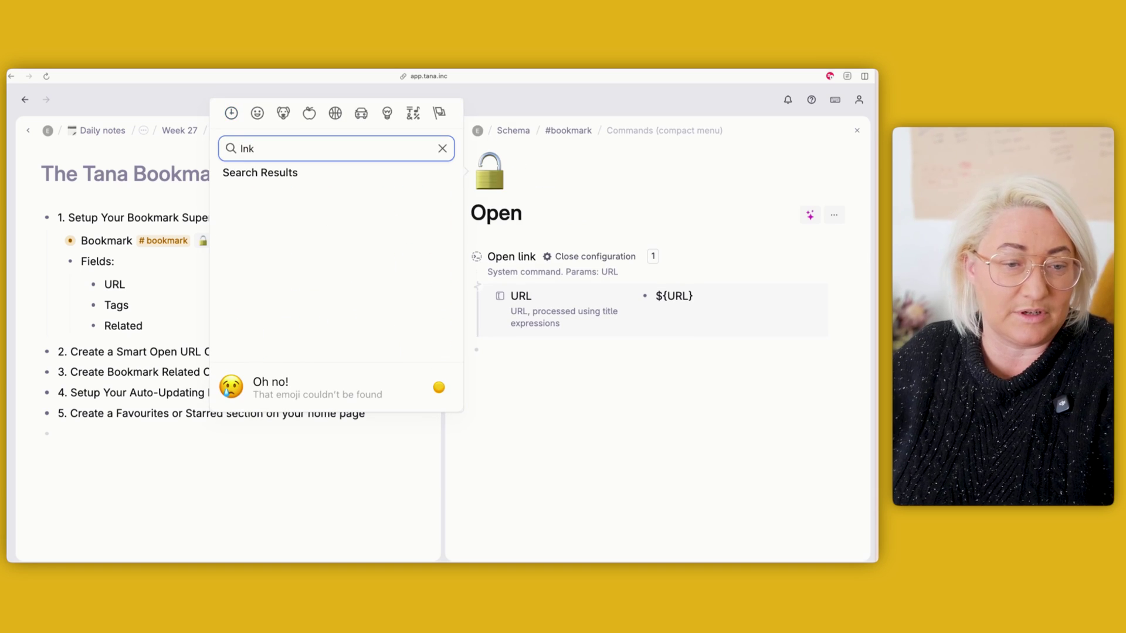
key("BackSpace")
key("BackSpace")
type("ink")
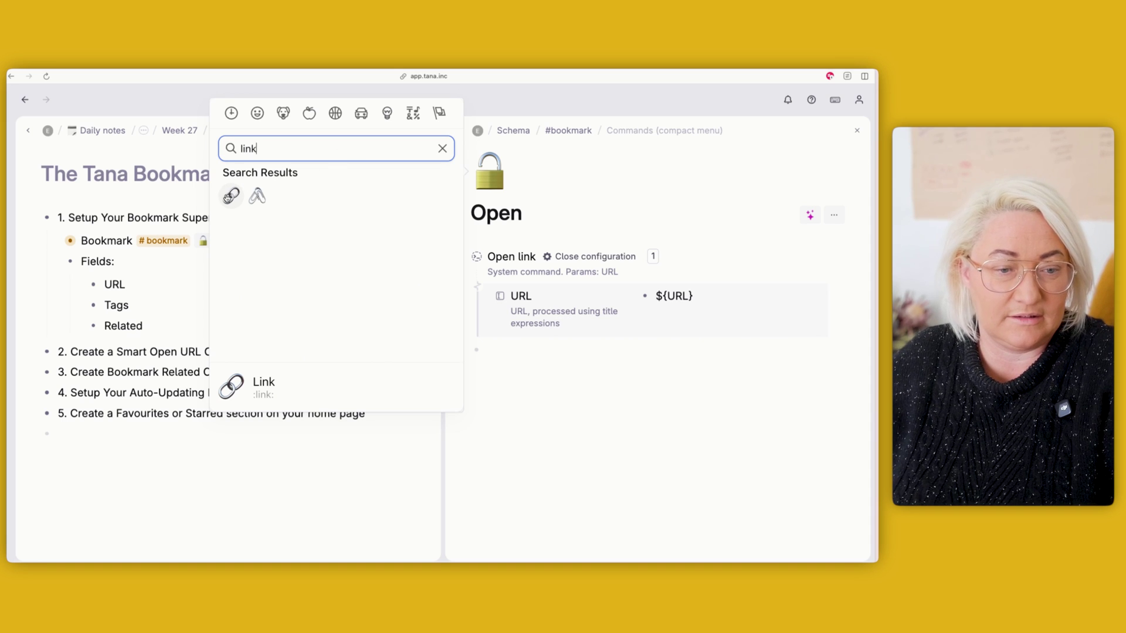
left_click(231, 195)
Step: Return to the #bookmark supertag's Compact menu and delete the command's name, leaving only its icon
left_click(459, 131)
scroll(522, 383, "down", 6)
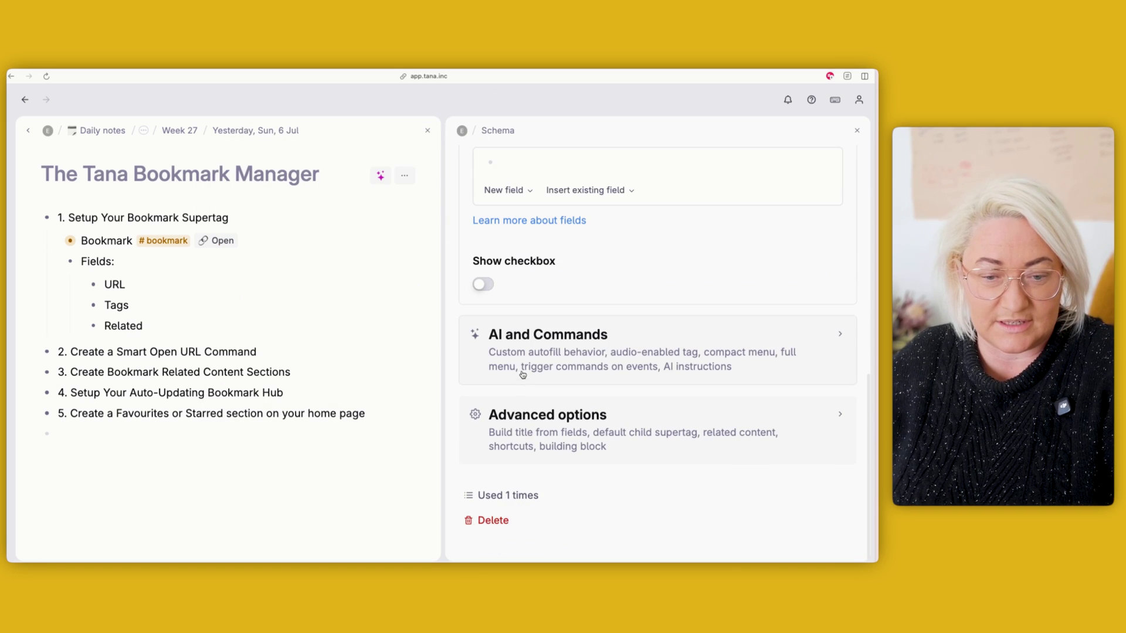
left_click(522, 380)
scroll(526, 358, "down", 7)
scroll(526, 359, "down", 2)
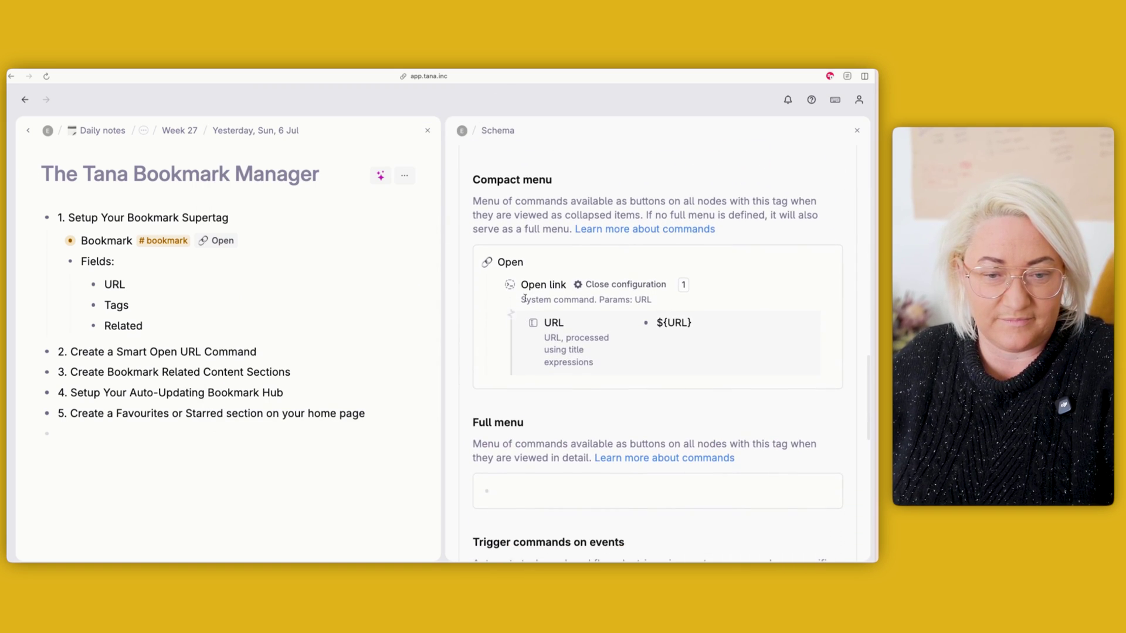
double_click(512, 262)
key("BackSpace")
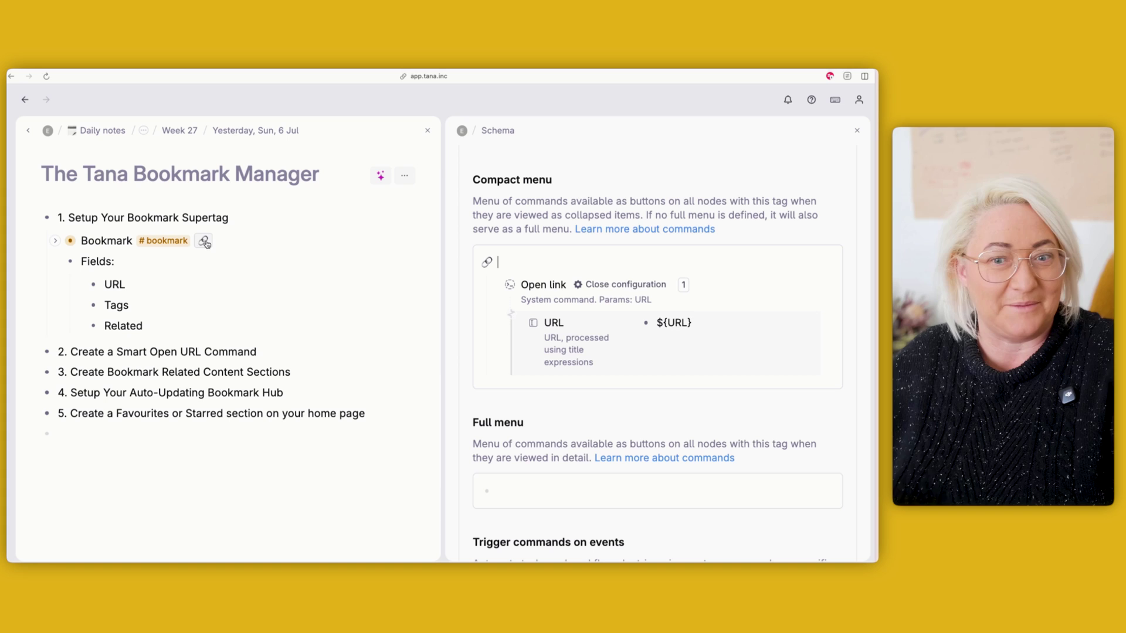
left_click(54, 240)
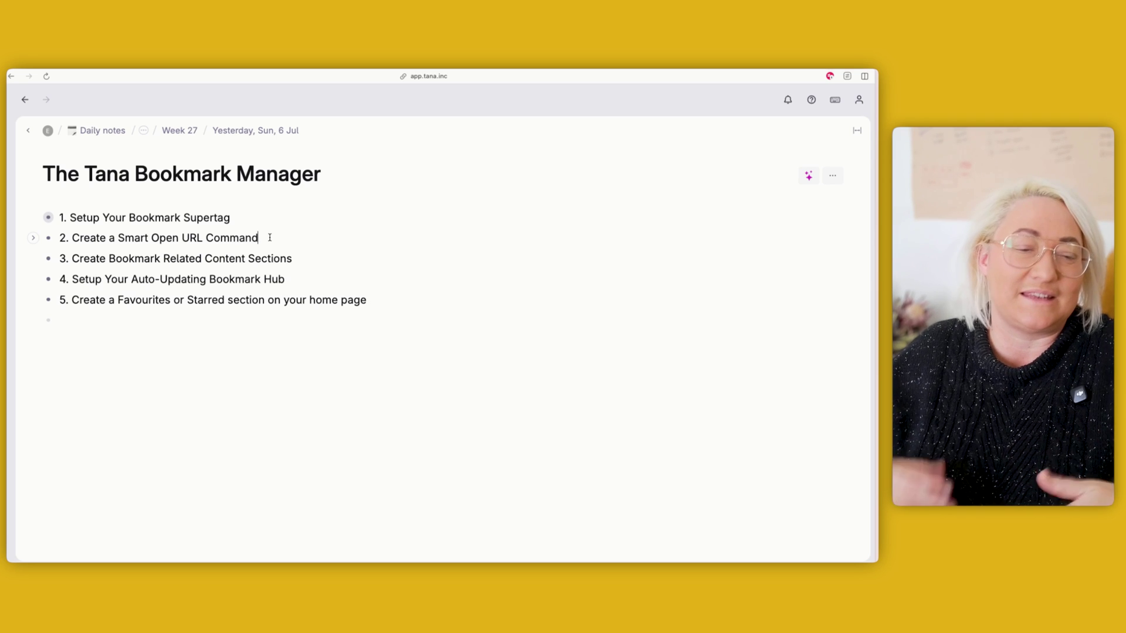
Step: Add a node named Bookmark Hub below "2. Create a Smart Open URL Command" in the outline
left_click(270, 237)
key("Return")
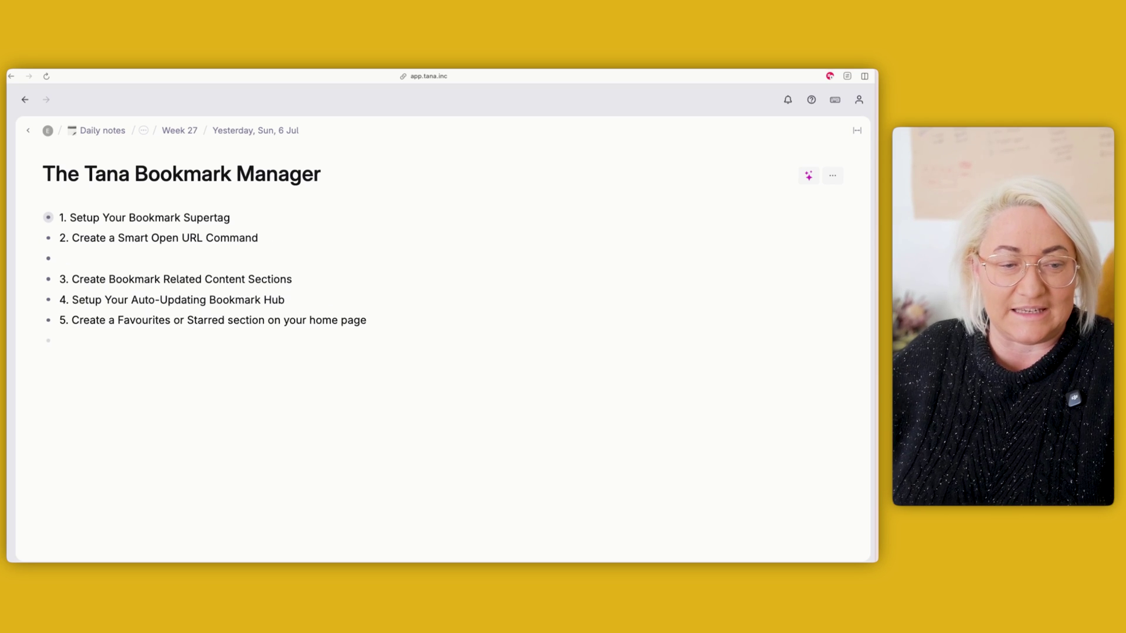
key("Return")
key("Up")
type("Bookmark")
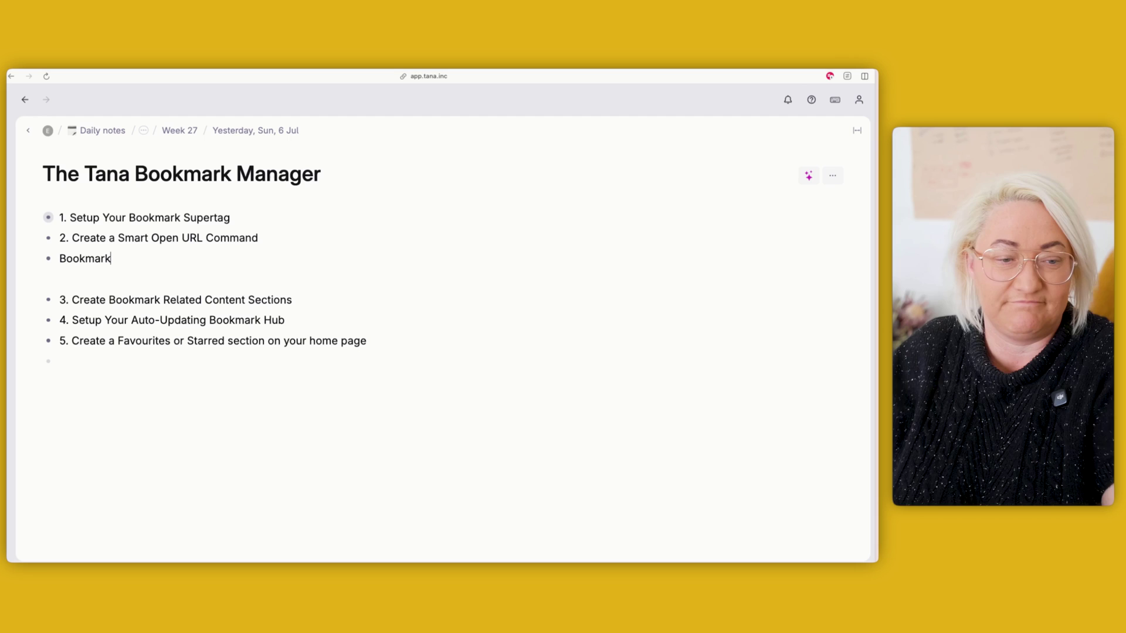
type(" HUb")
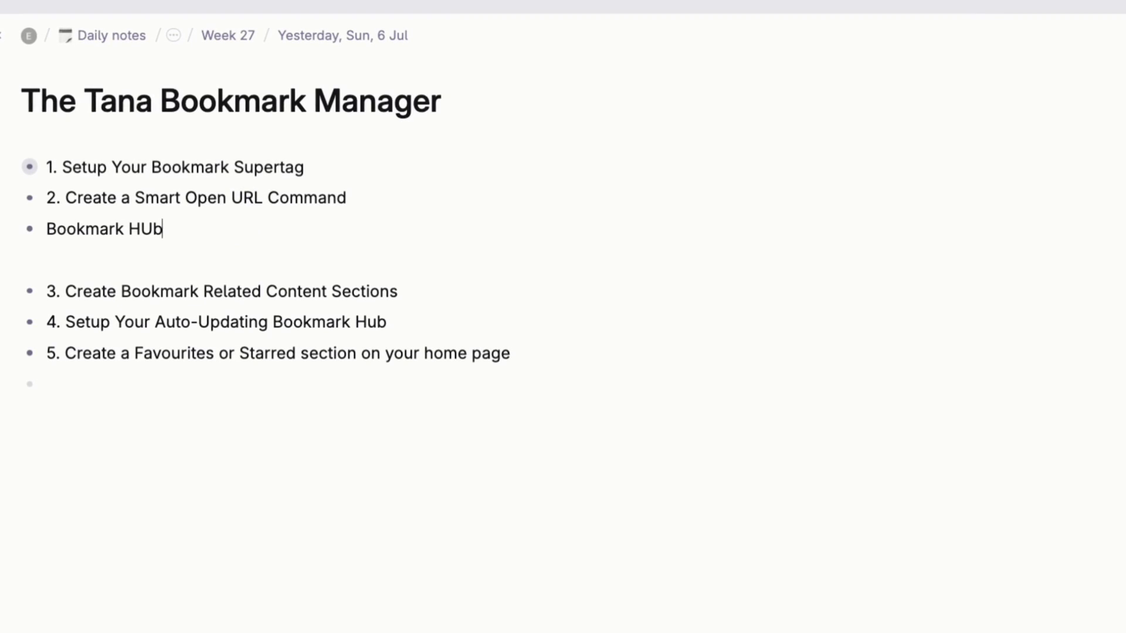
key("BackSpace")
key("BackSpace")
type("ub")
Step: Create a search node under Bookmark Hub that finds nodes tagged #bookmark
key("Return")
key("Tab")
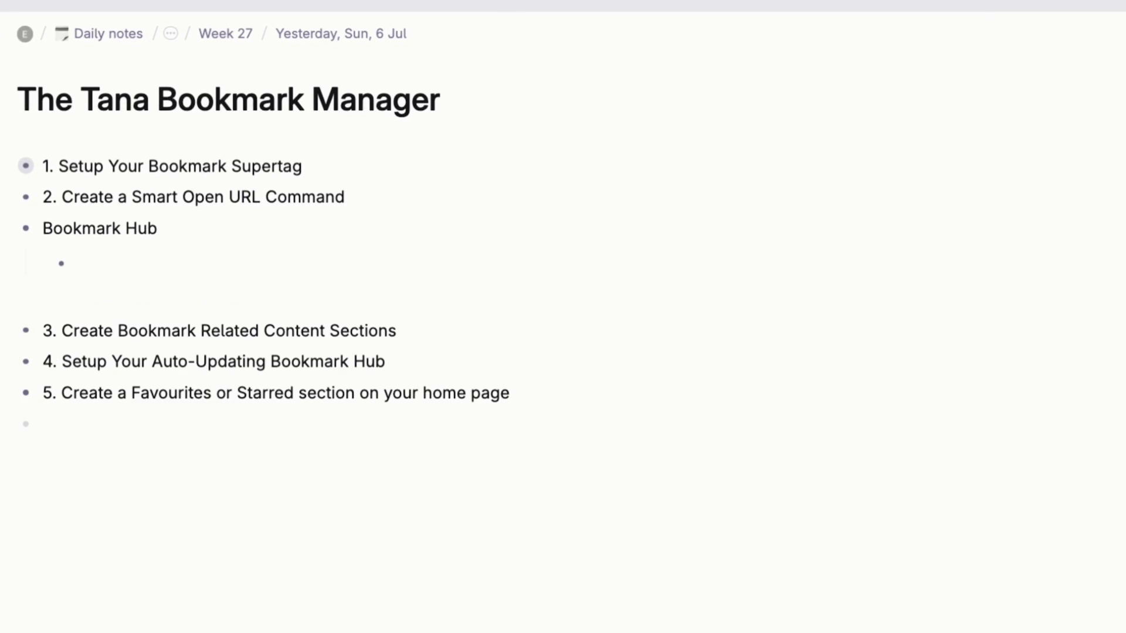
type("?")
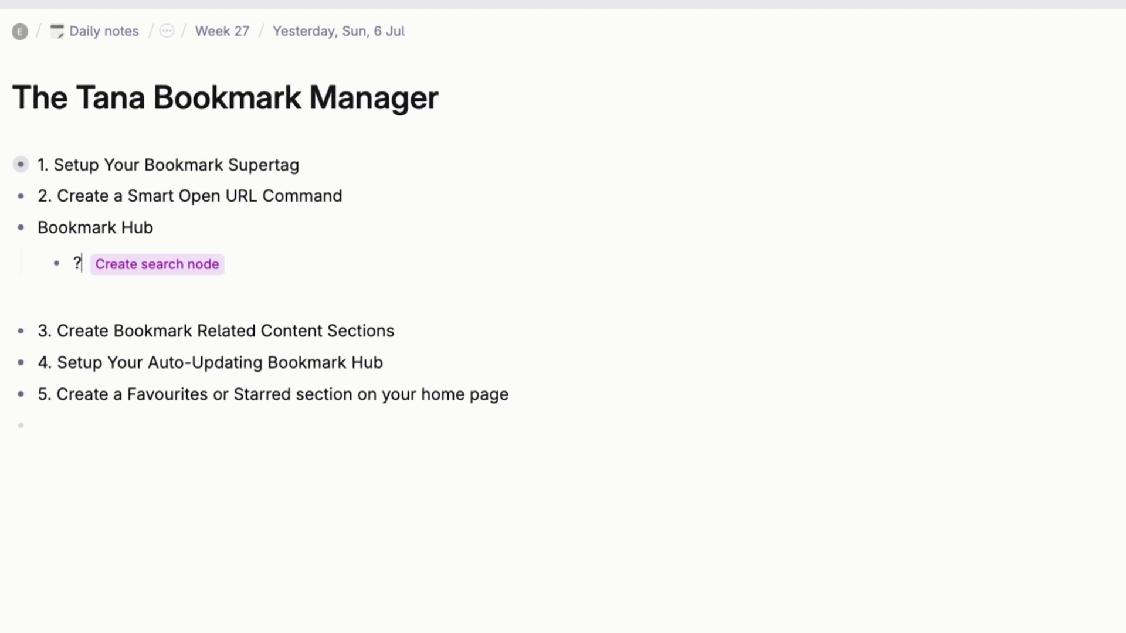
left_click(170, 266)
type("#book")
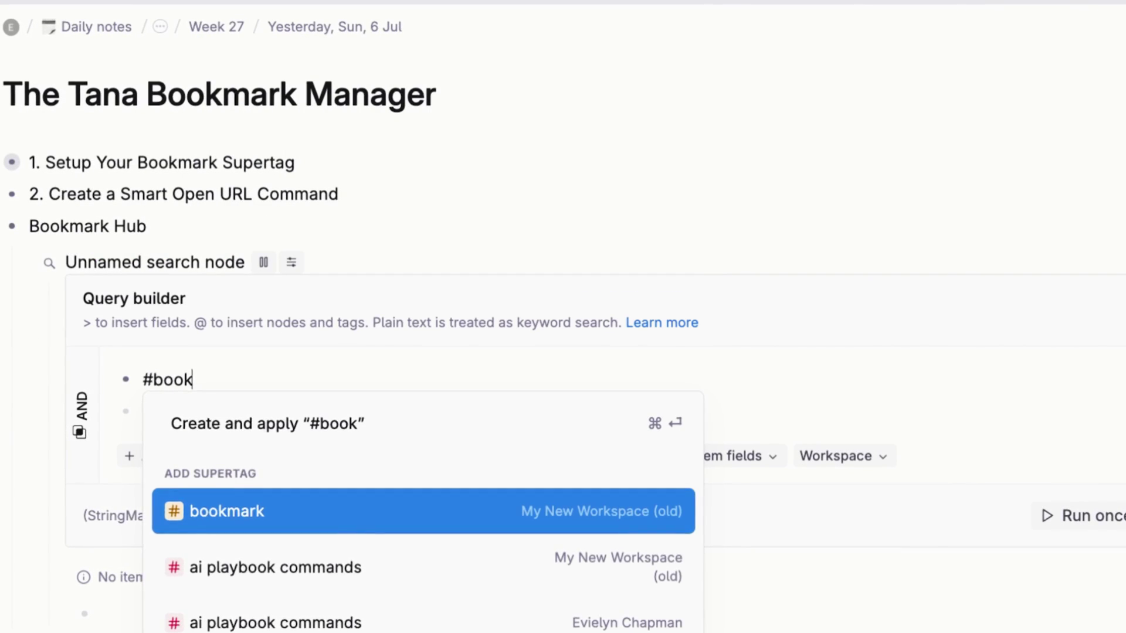
key("Return")
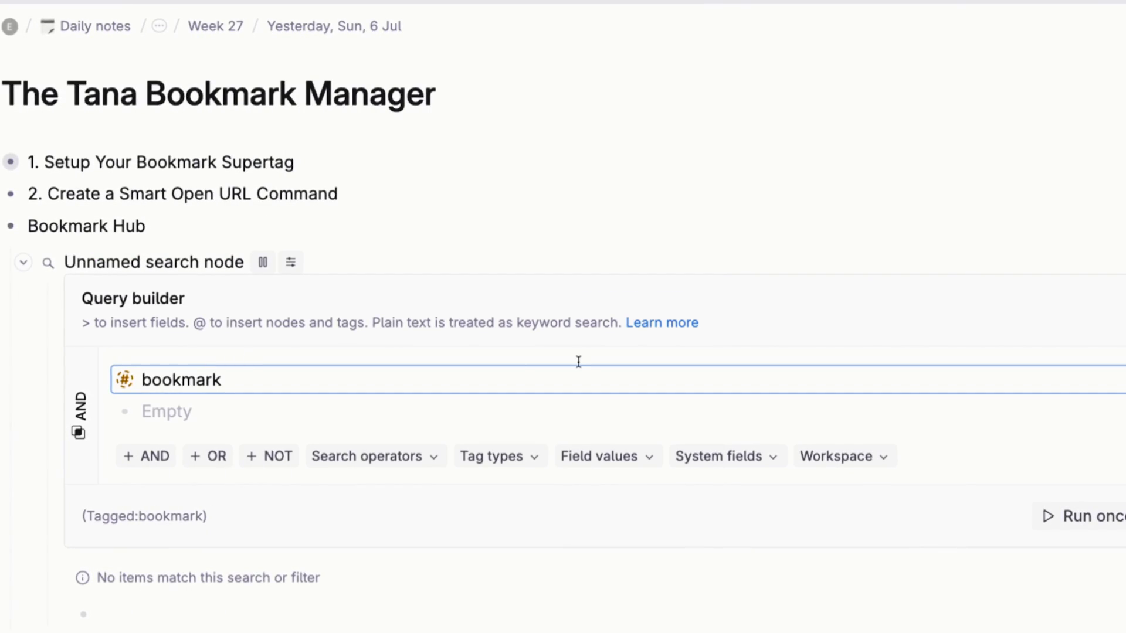
left_click(743, 444)
left_click(803, 444)
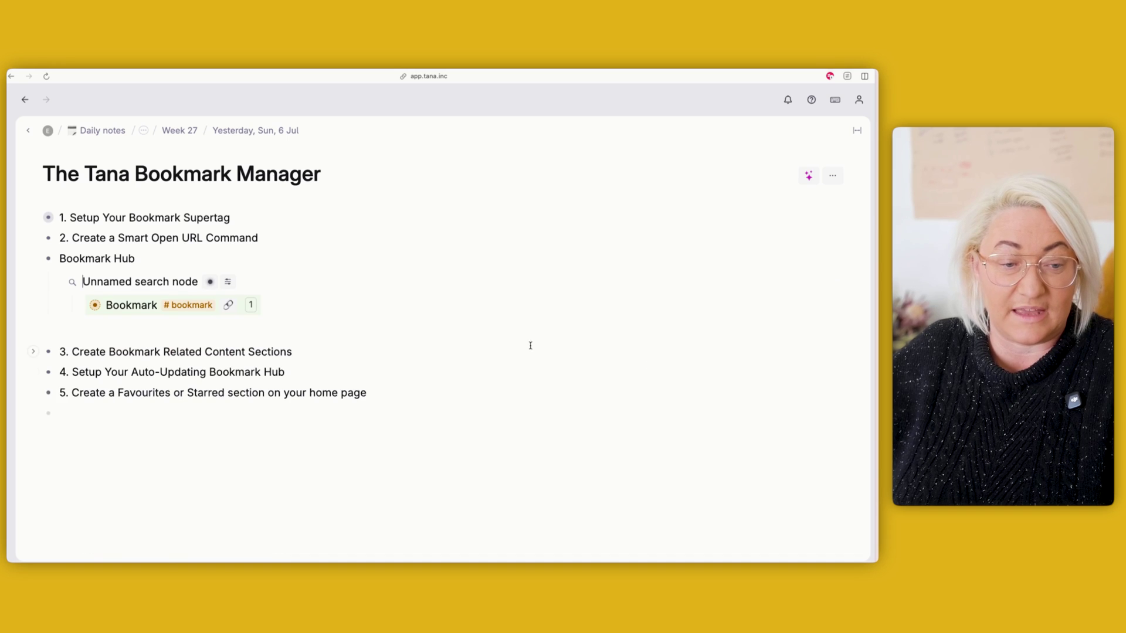
Step: Name the search node under Bookmark Hub All Bookmarks
scroll(414, 374, "down", 2)
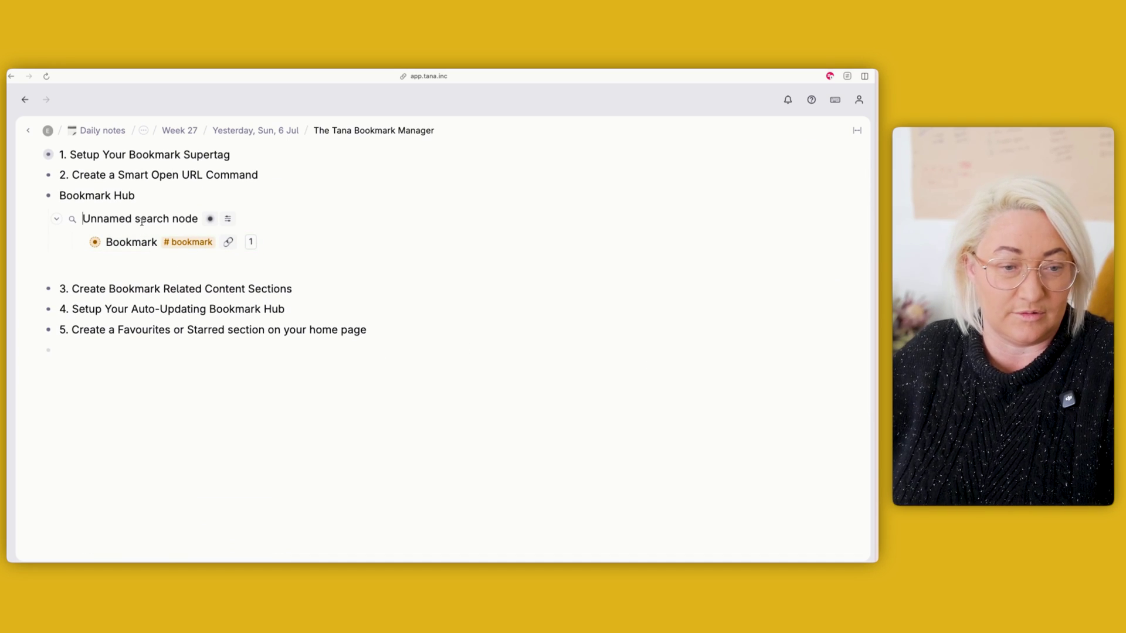
triple_click(142, 223)
type("All Bookmark")
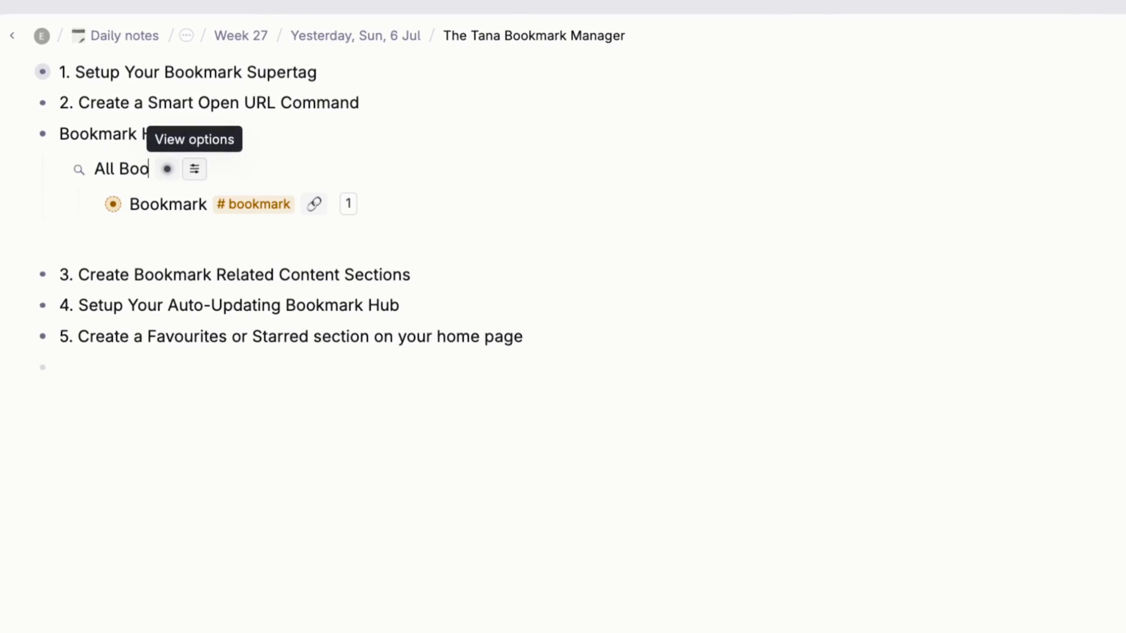
type("s")
Step: Sort the All Bookmarks search results by Created time in descending order
left_click(241, 168)
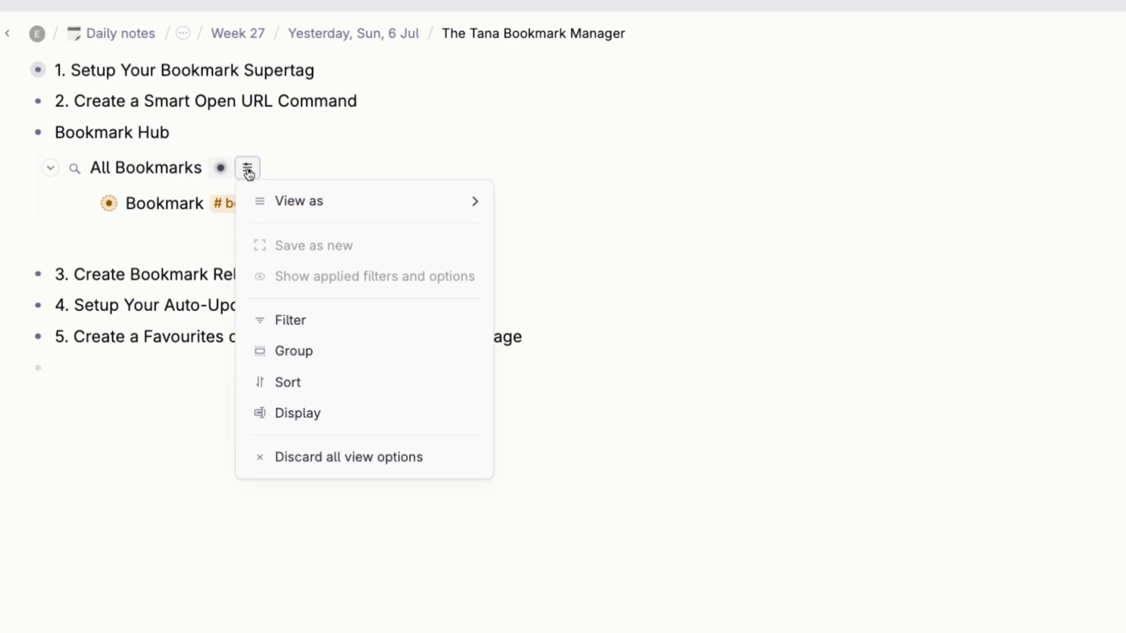
left_click(293, 381)
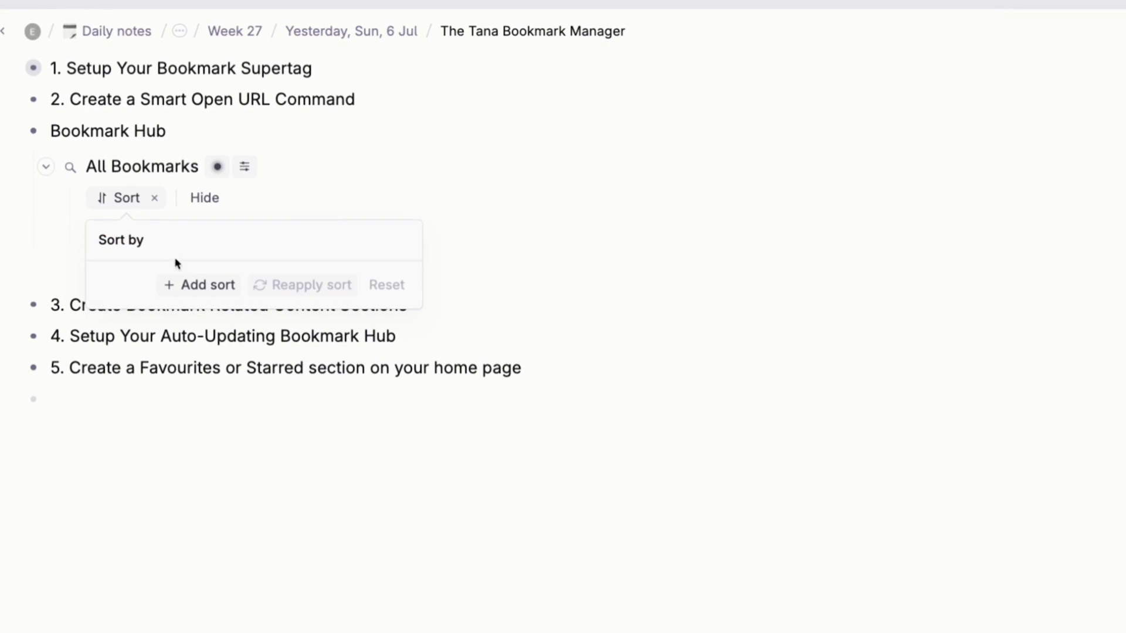
left_click(197, 285)
left_click(193, 287)
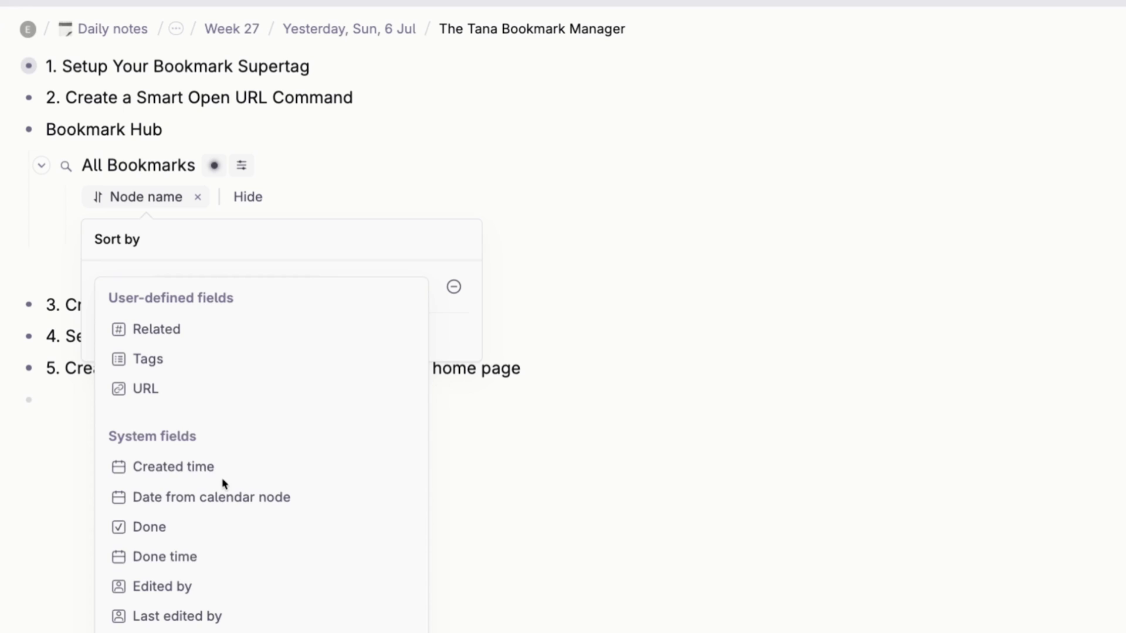
left_click(180, 473)
left_click(372, 297)
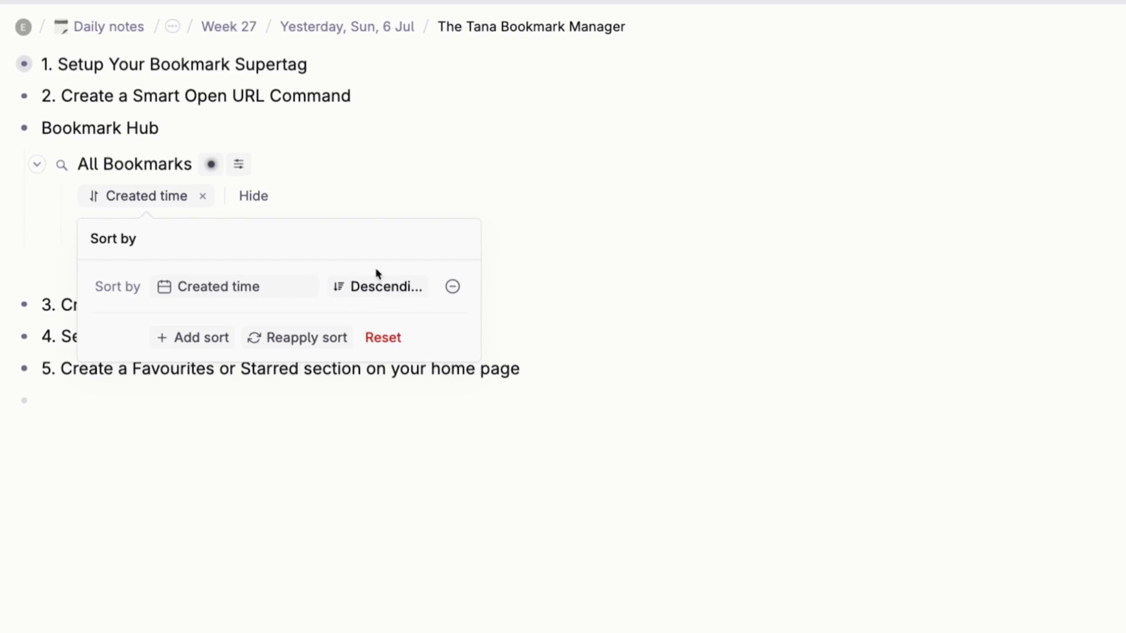
left_click(364, 179)
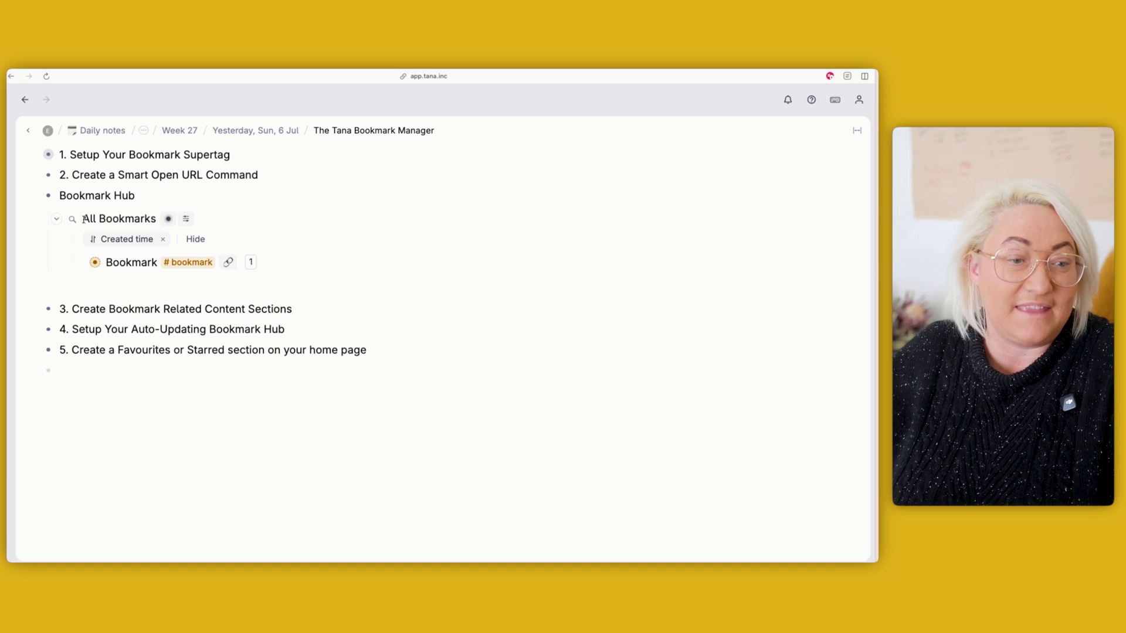
Step: Collapse the All Bookmarks search node and duplicate it within Bookmark Hub
left_click(57, 219)
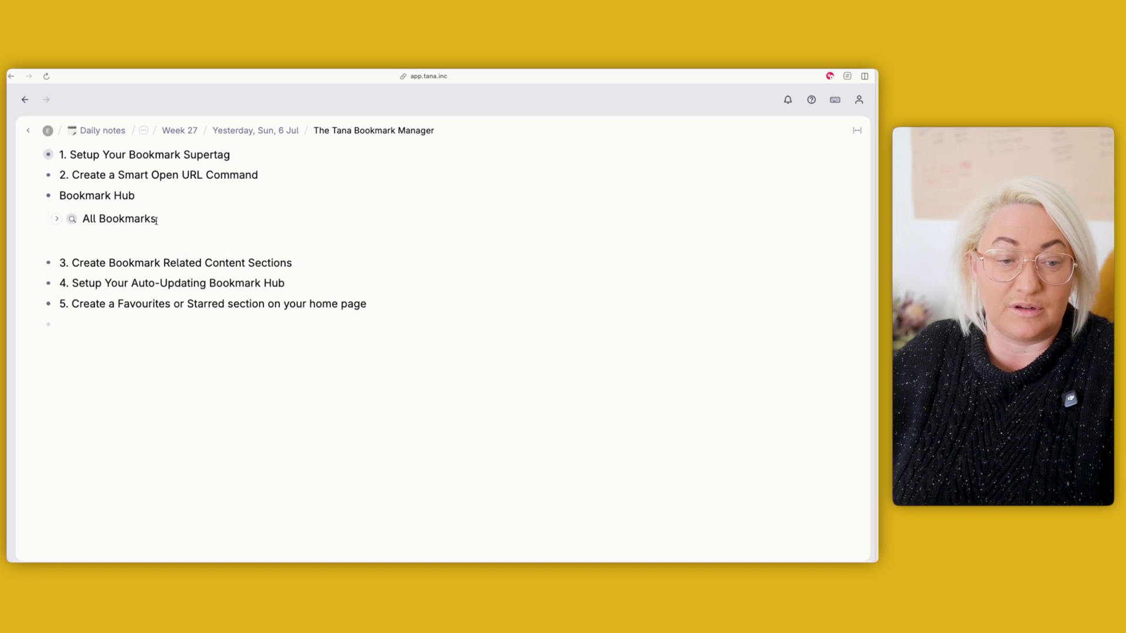
key("super+k")
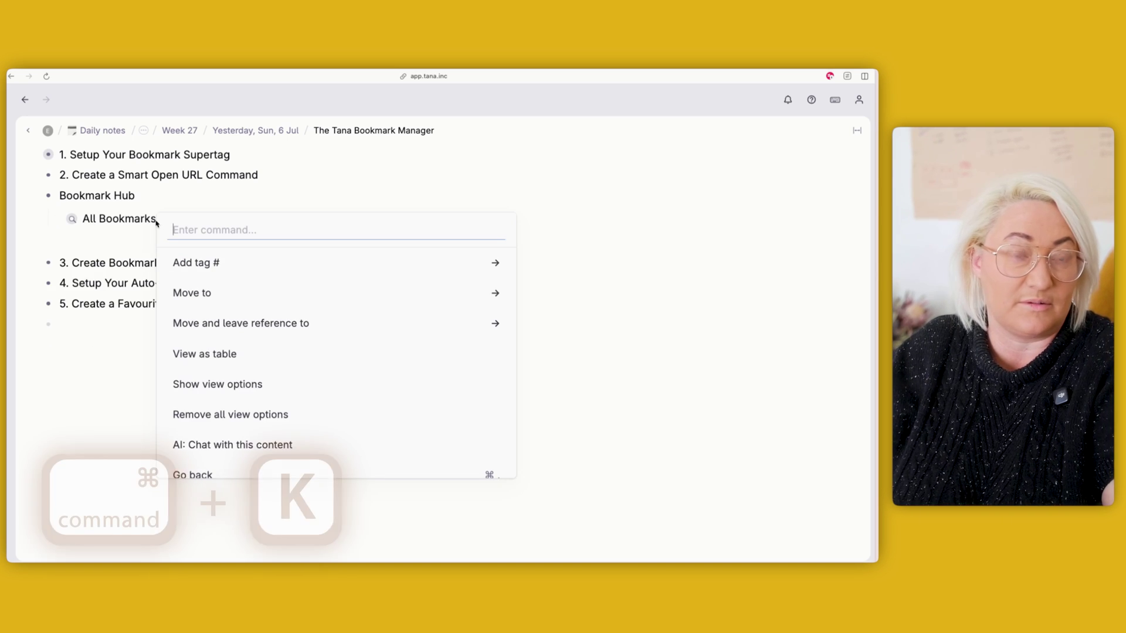
type("dupl")
key("Return")
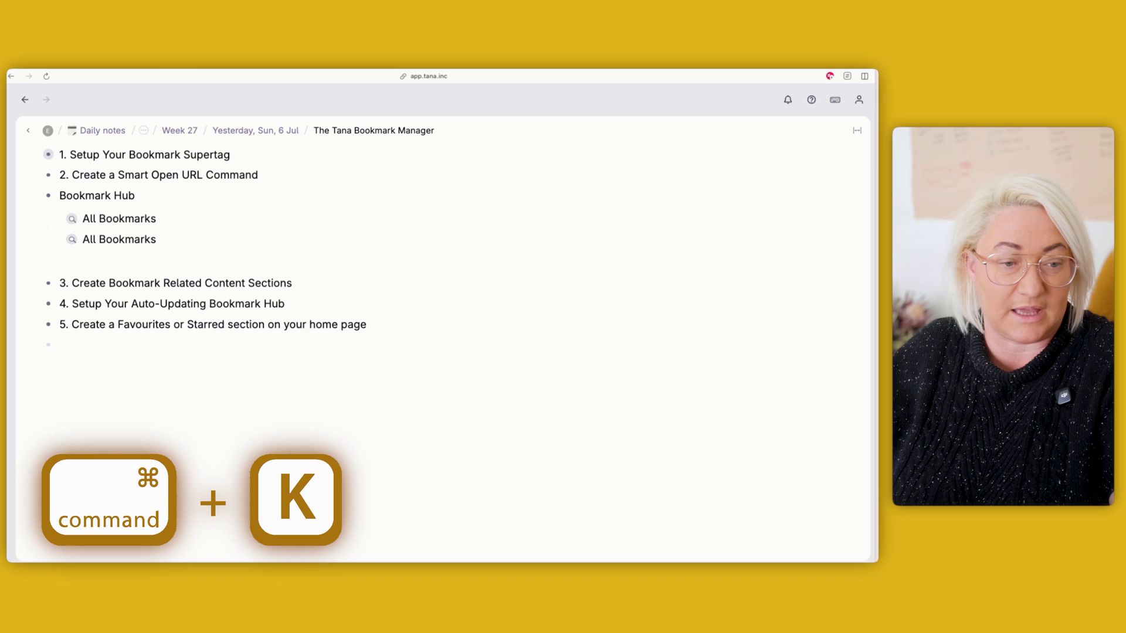
Step: Restrict the duplicated All Bookmarks search to bookmarks whose Tags field is set to Favourites
triple_click(137, 238)
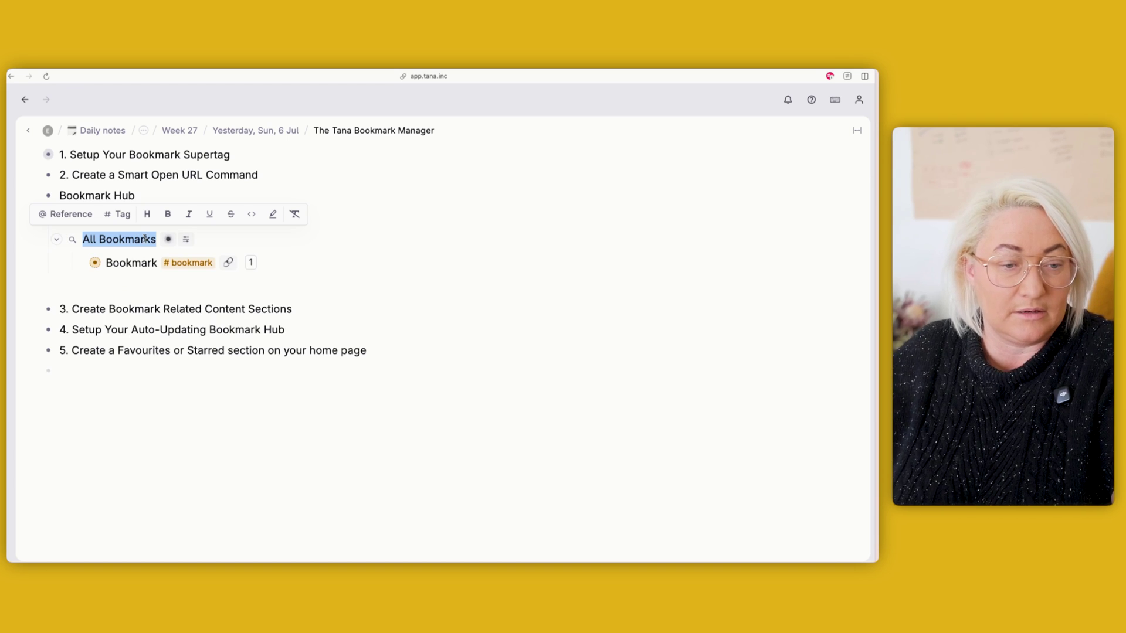
left_click(168, 239)
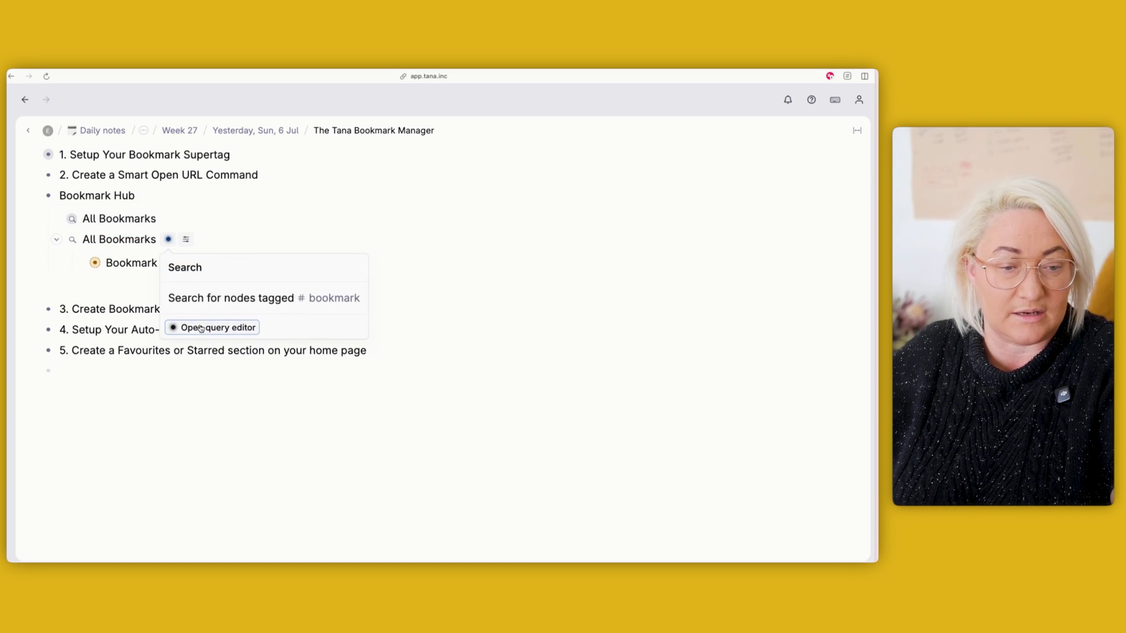
left_click(201, 328)
type(">tag")
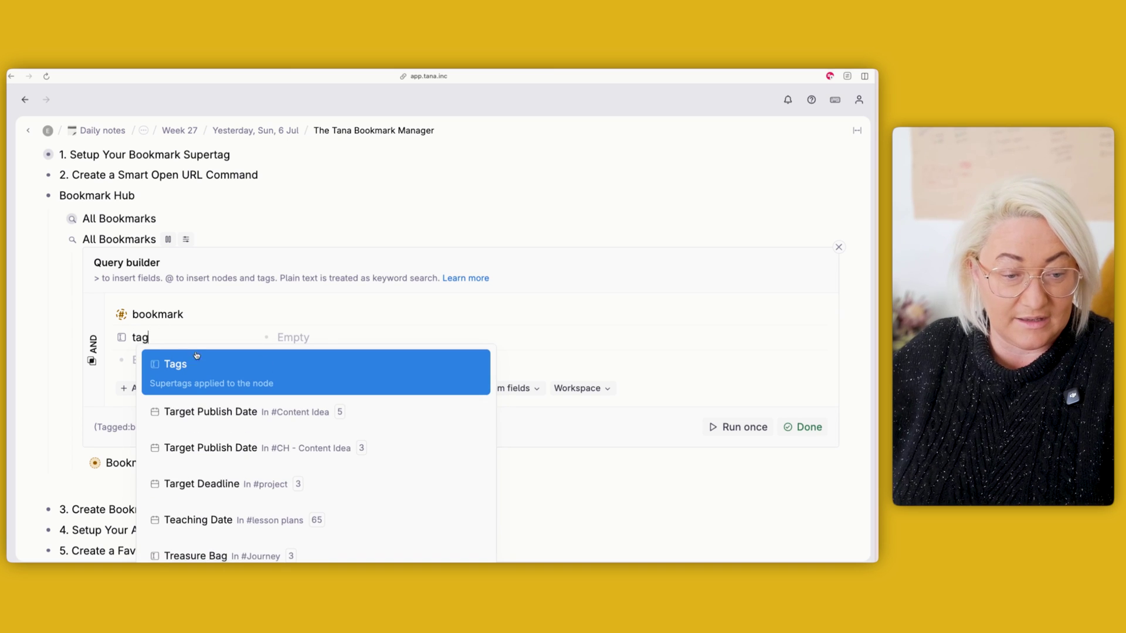
scroll(283, 420, "down", 3)
left_click(316, 435)
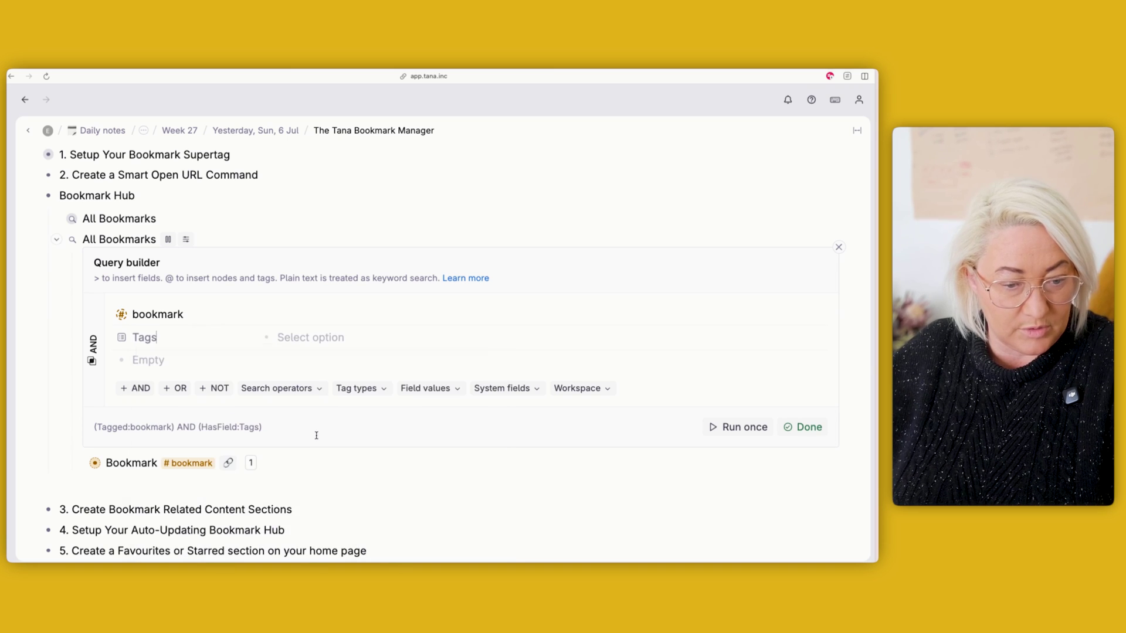
left_click(305, 348)
left_click(320, 366)
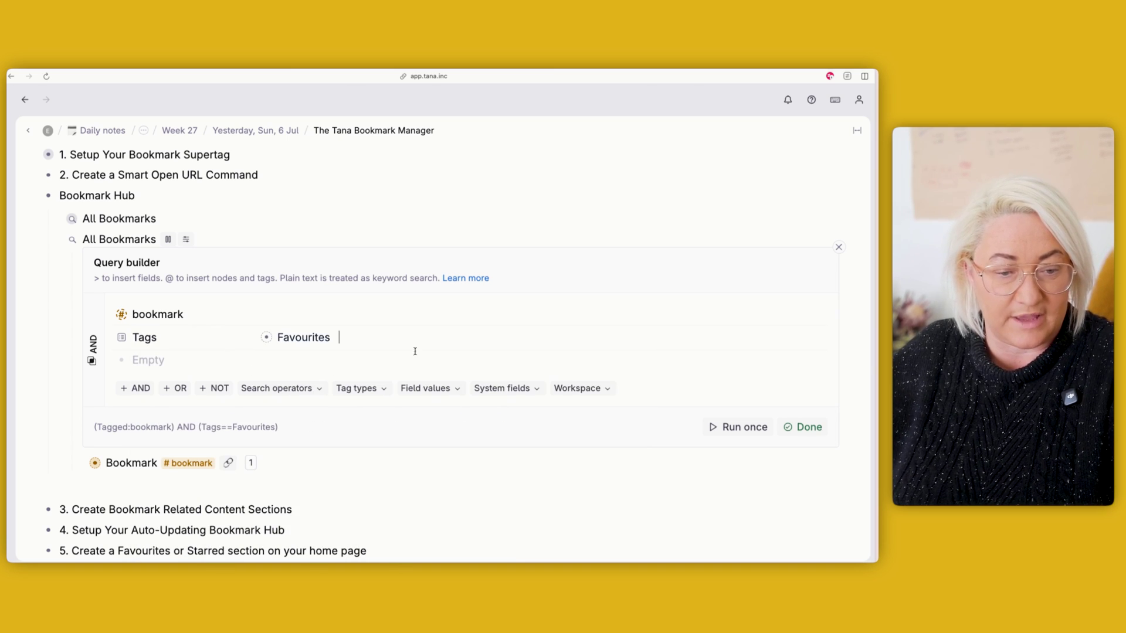
left_click(753, 428)
left_click(799, 425)
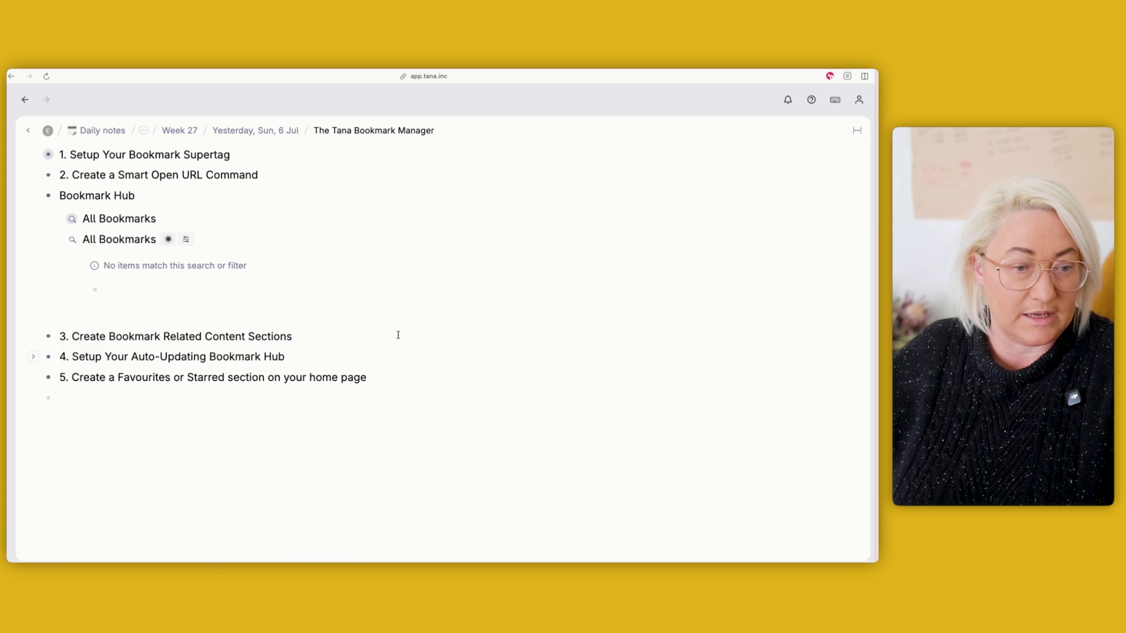
Step: Rename the duplicated search node Favourite and collapse it
left_click(141, 248)
type("Fav")
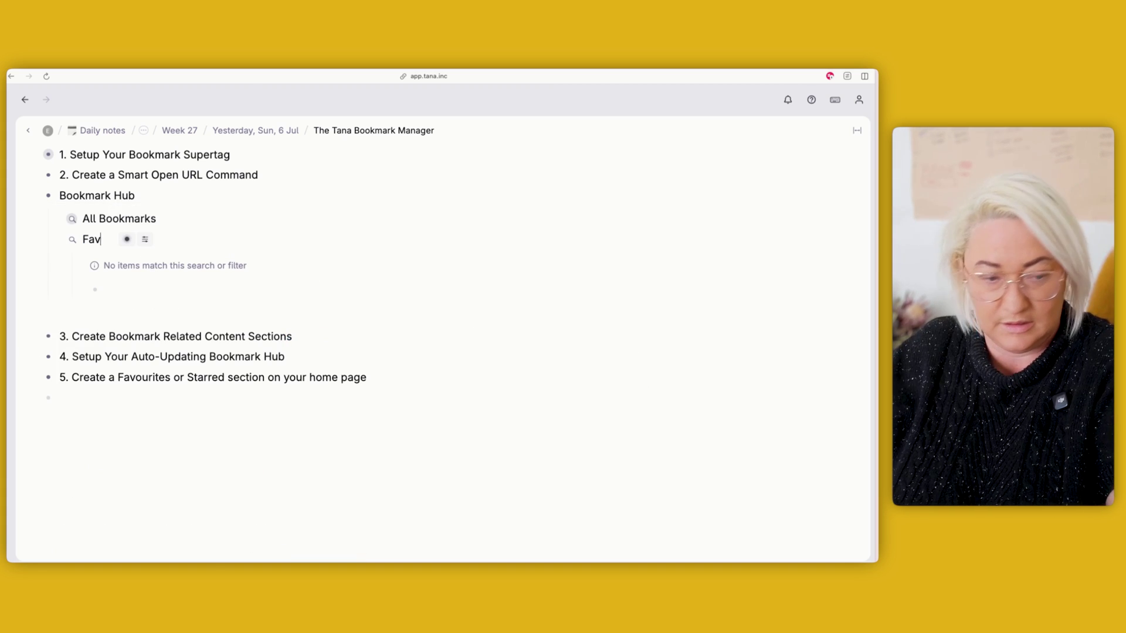
type("ourite")
left_click(56, 240)
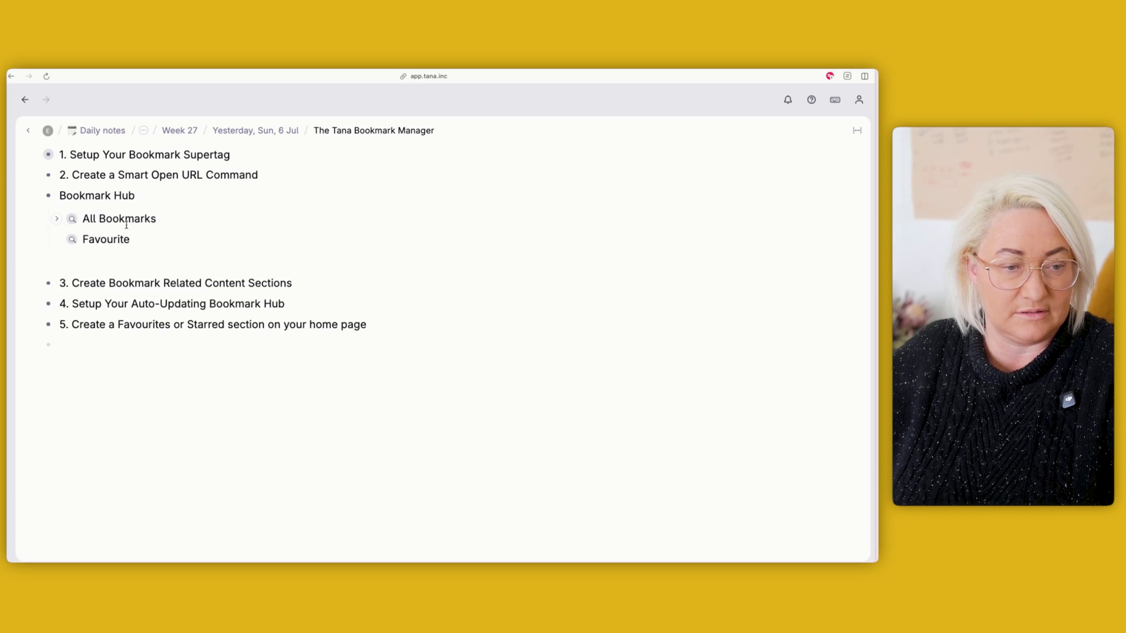
Step: Add the Favourites tag to the bookmark under All Bookmarks, rename it Google, and check the Favourite search's results
left_click(57, 218)
key("ctrl+Down")
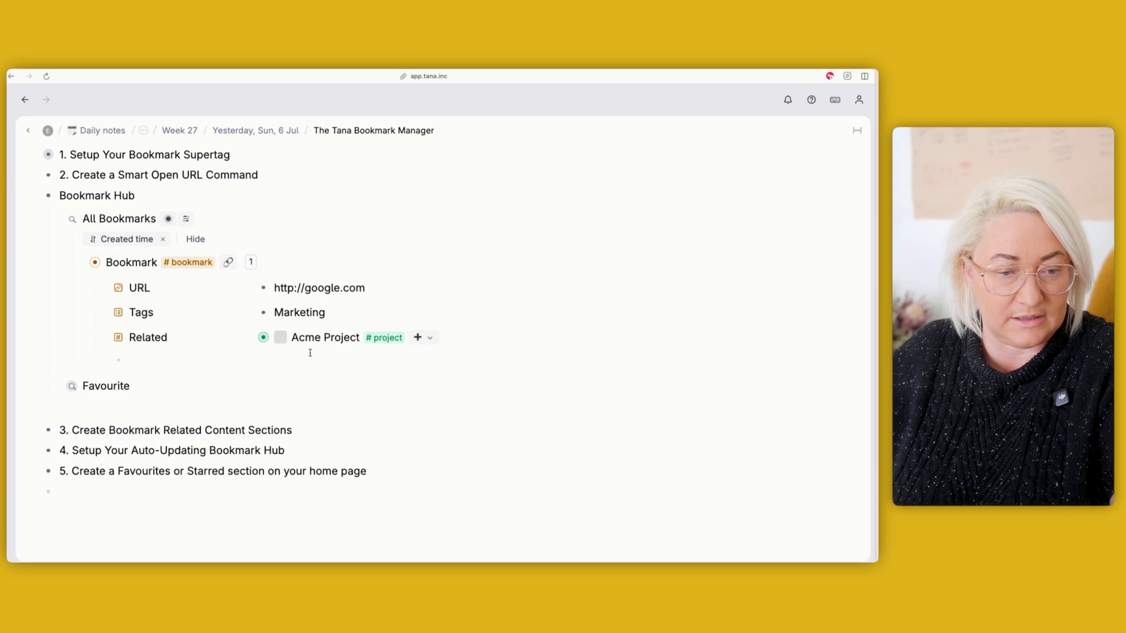
left_click(338, 312)
left_click(319, 354)
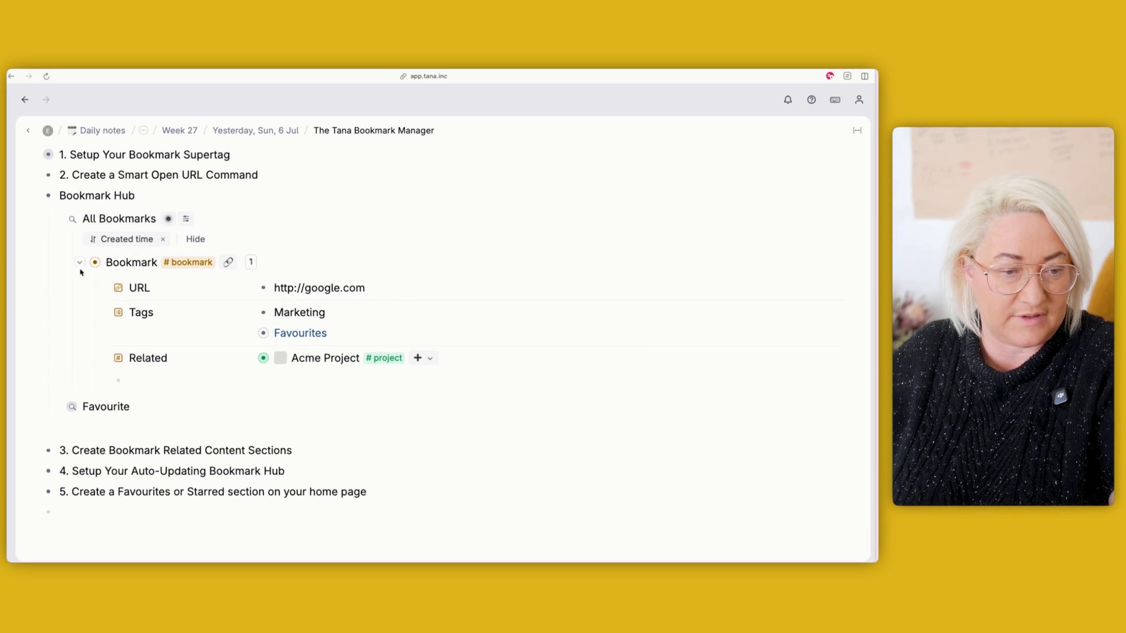
left_click(79, 263)
type("Google")
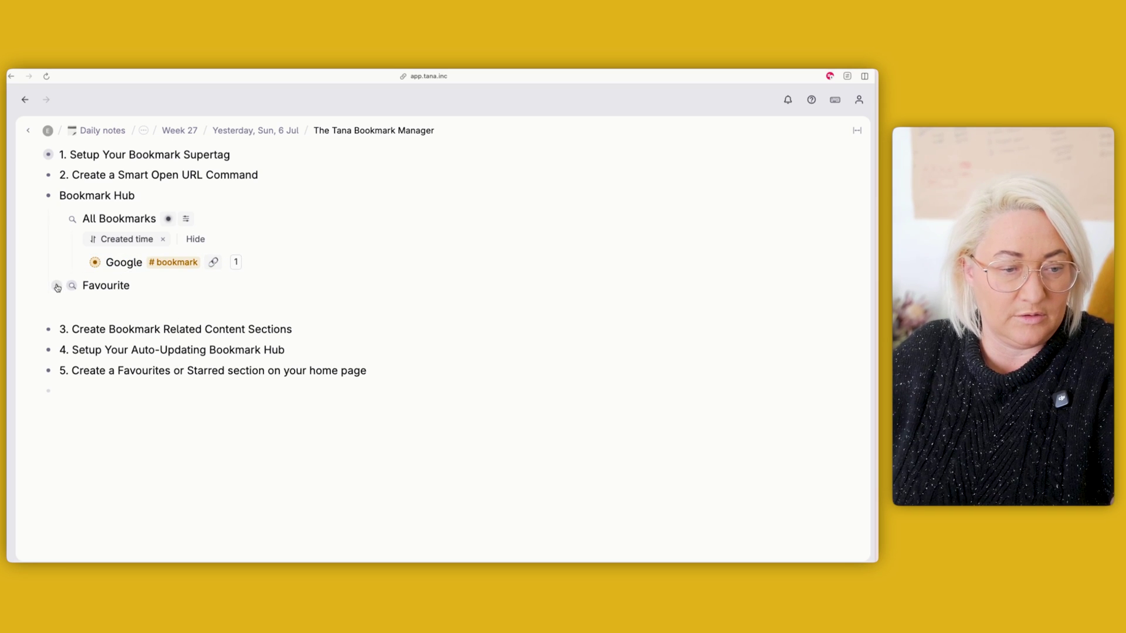
left_click(57, 287)
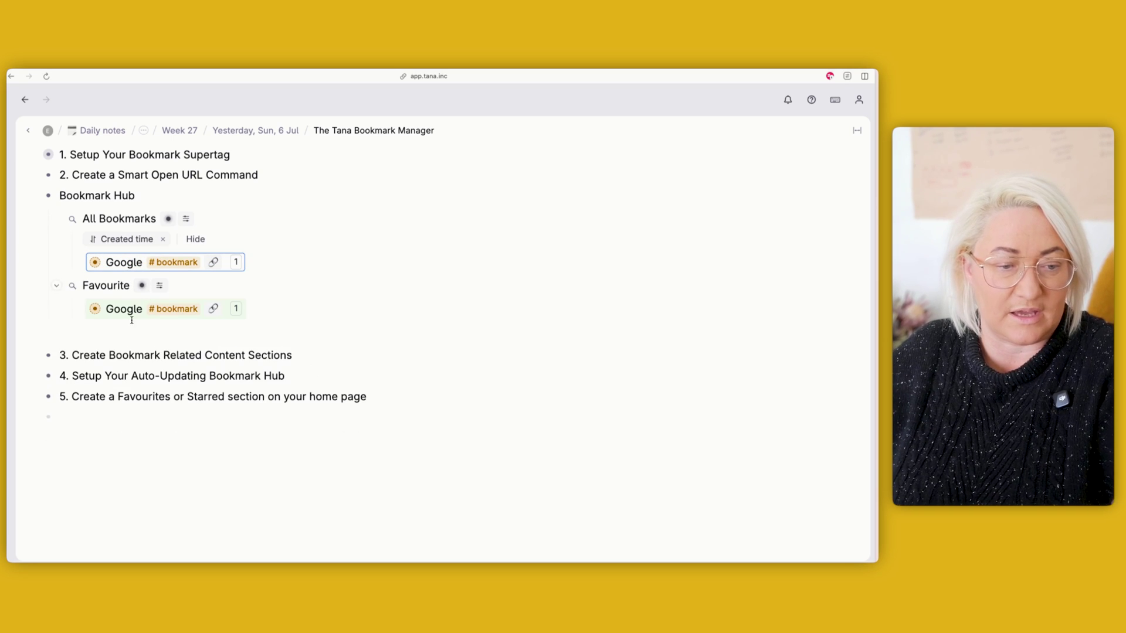
left_click(57, 286)
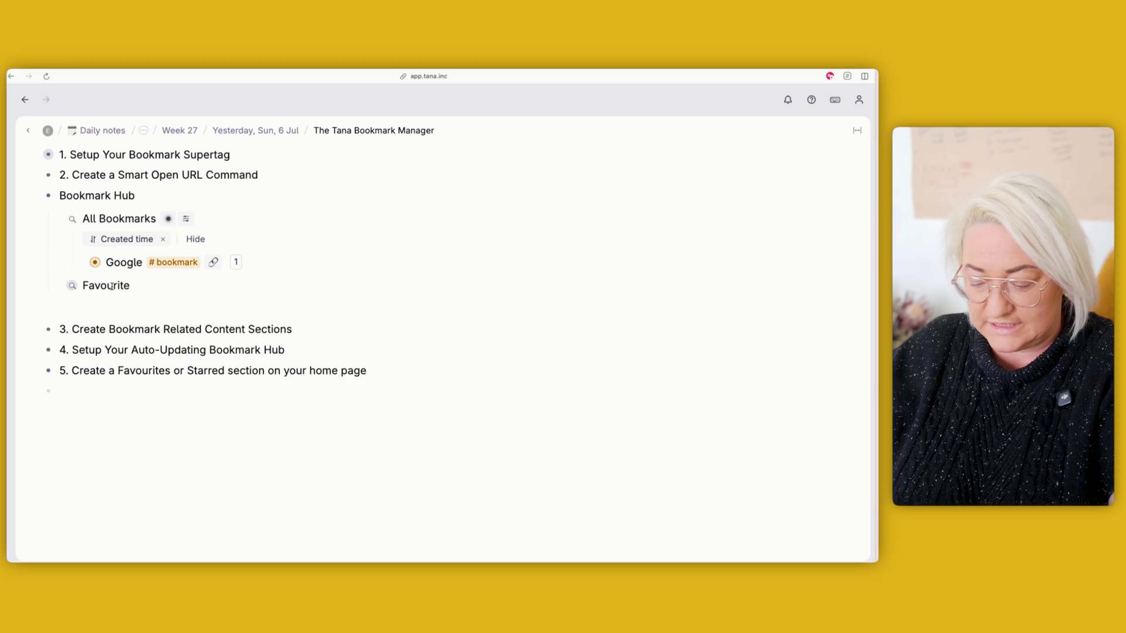
Step: Duplicate the Favourite search node and name the copy Marketing
key("super+k")
type("dup")
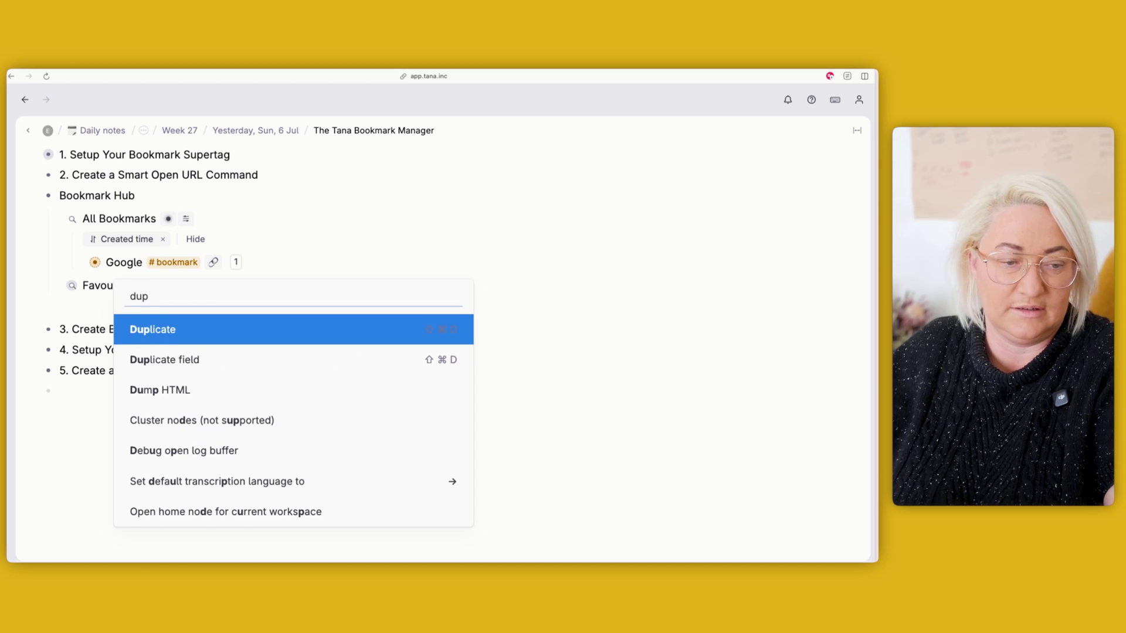
key("Return")
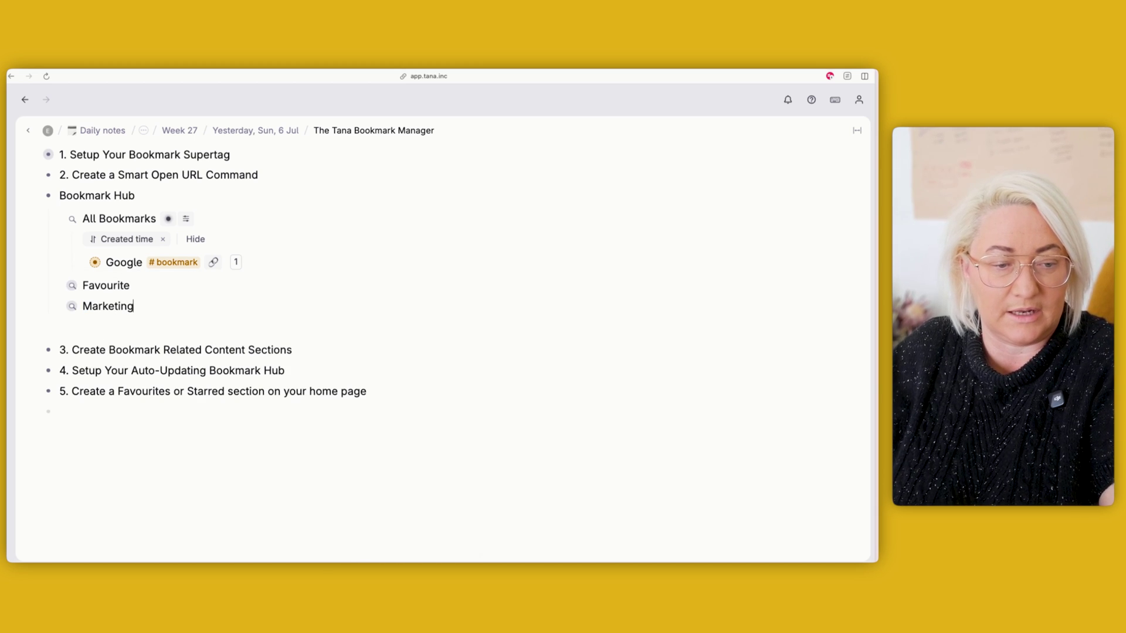
Step: Set the Tags condition in the Marketing search's query to Marketing and collapse the node
key("super+Down")
left_click(146, 307)
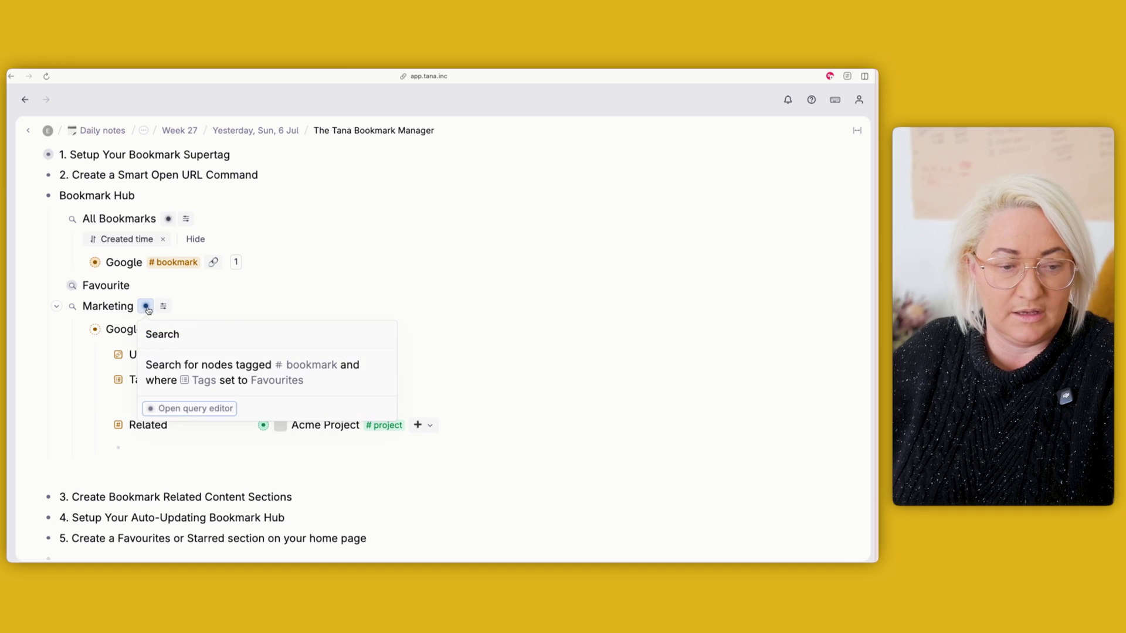
left_click(177, 407)
left_click(295, 404)
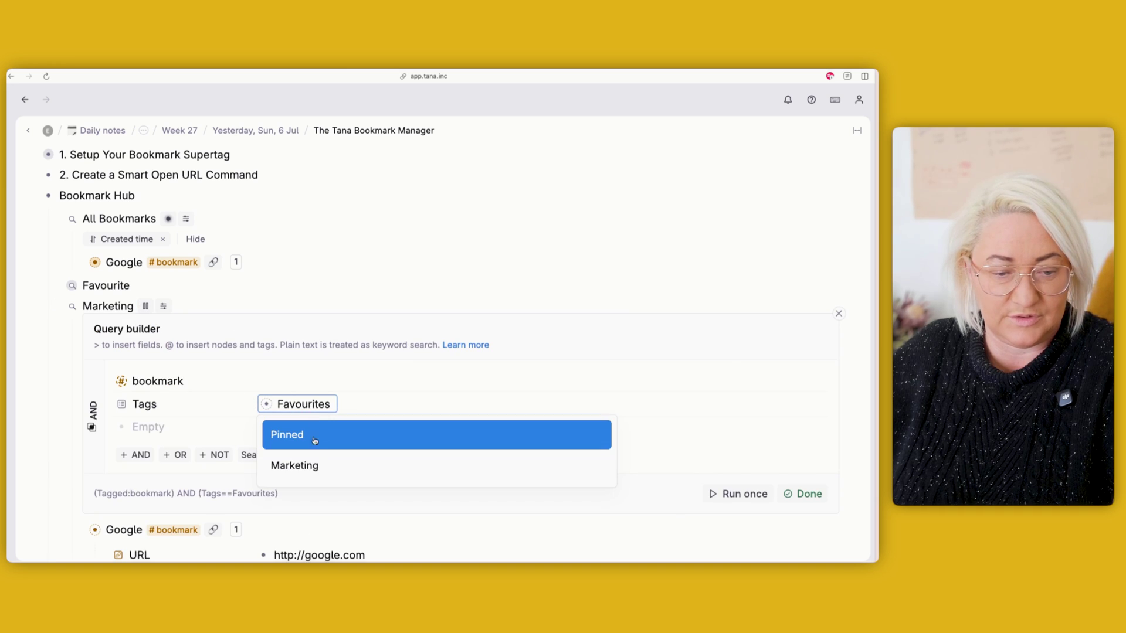
left_click(310, 460)
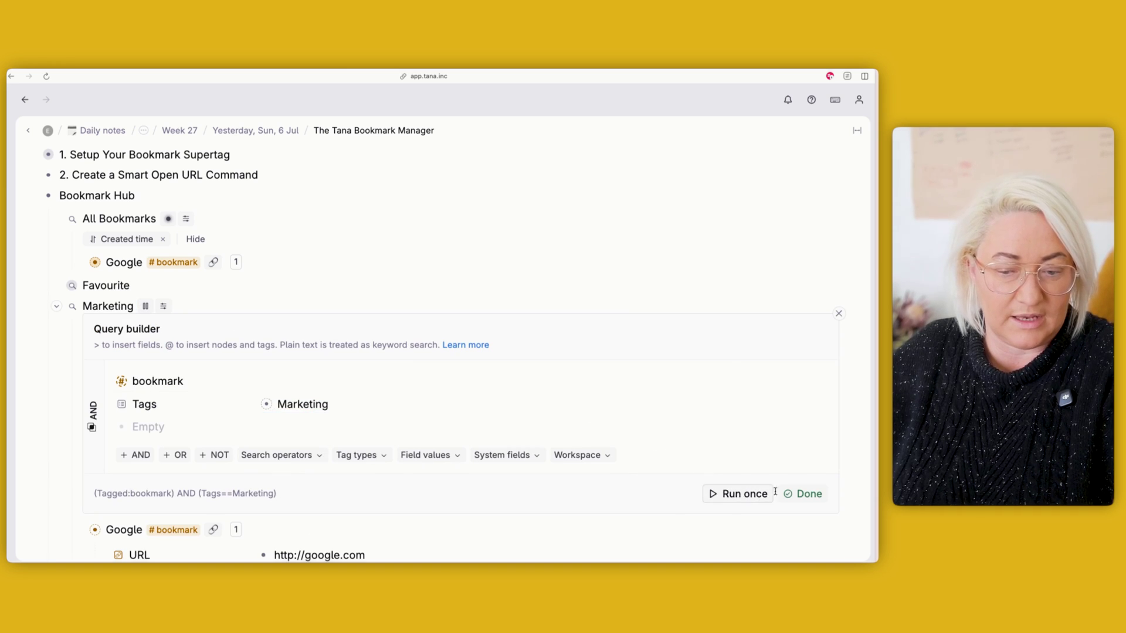
left_click(781, 493)
left_click(57, 306)
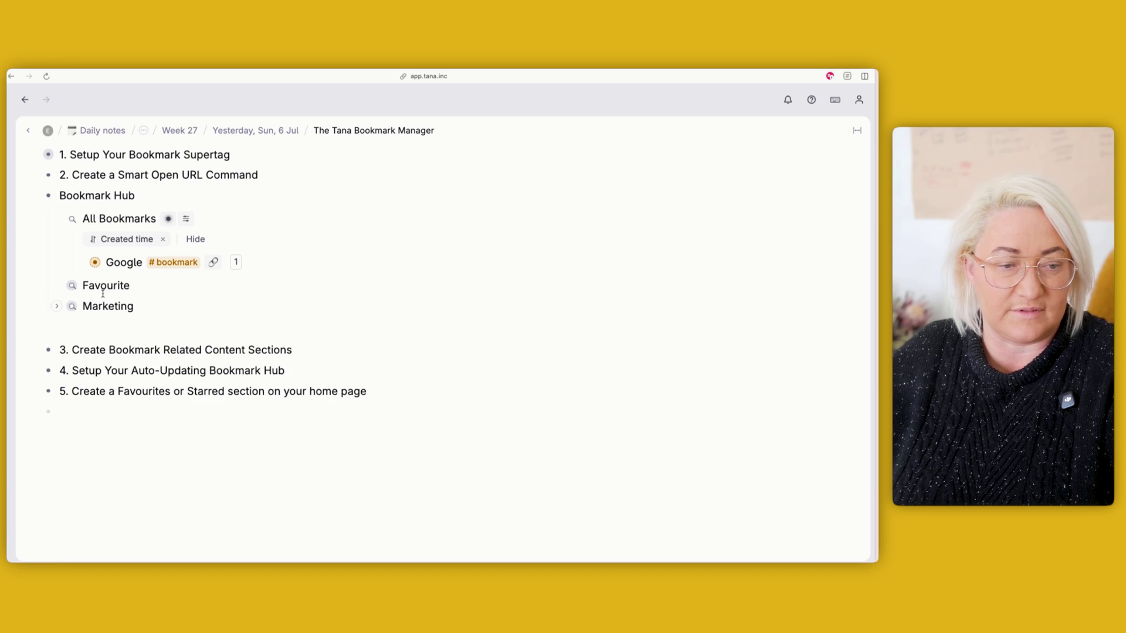
Step: Collapse the All Bookmarks search and display the Bookmark Hub node as a side menu
left_click(57, 226)
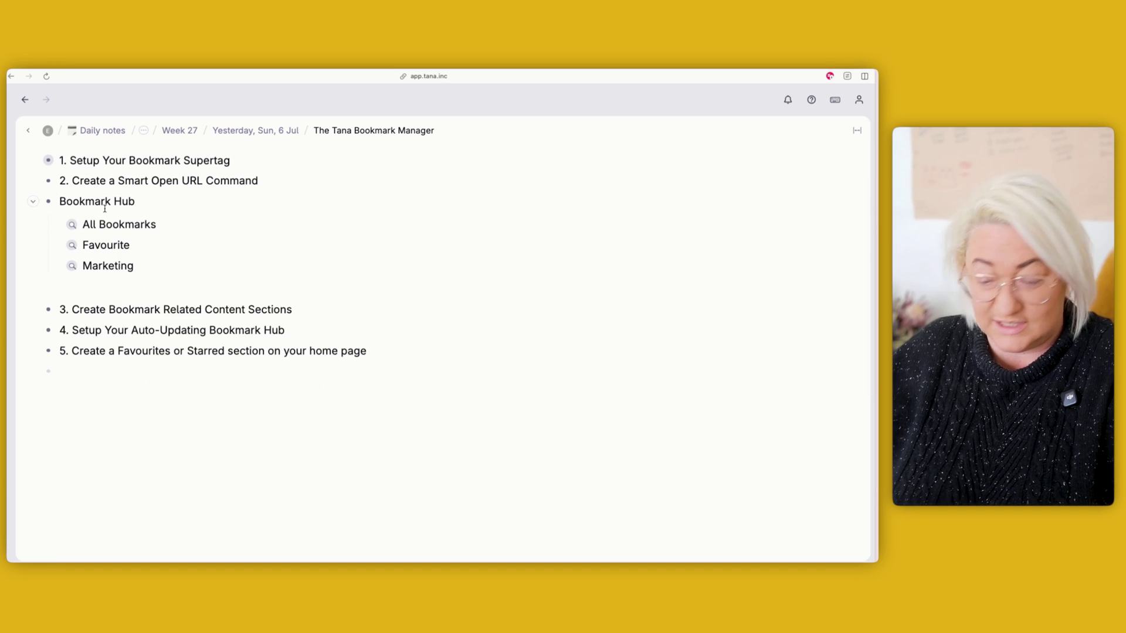
key("super+k")
type("sid")
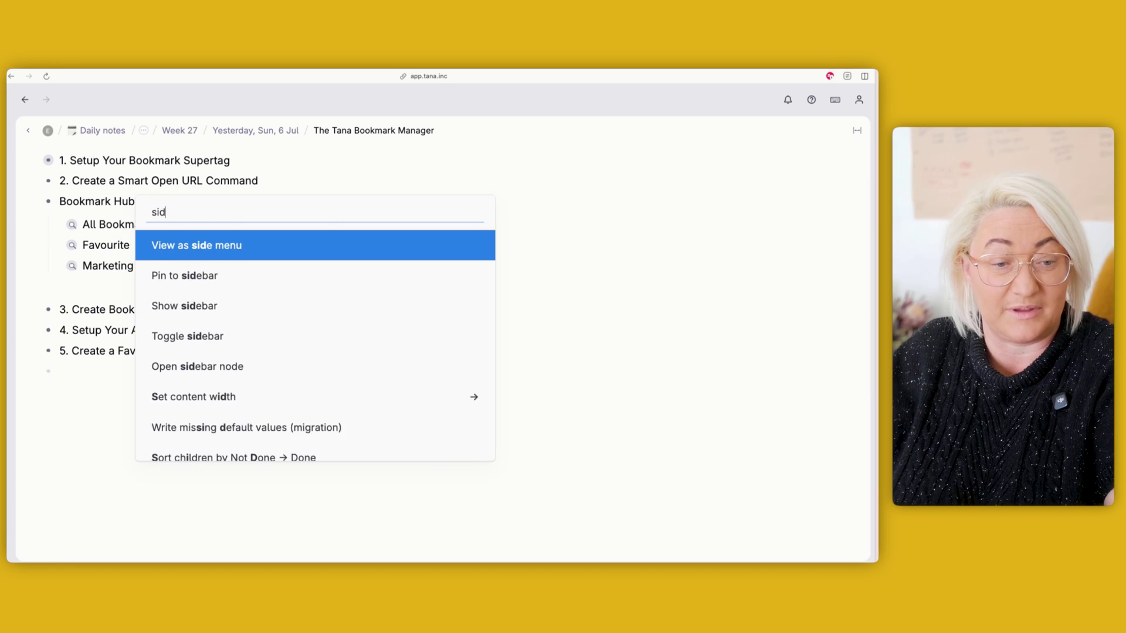
key("Return")
scroll(106, 235, "up", 1)
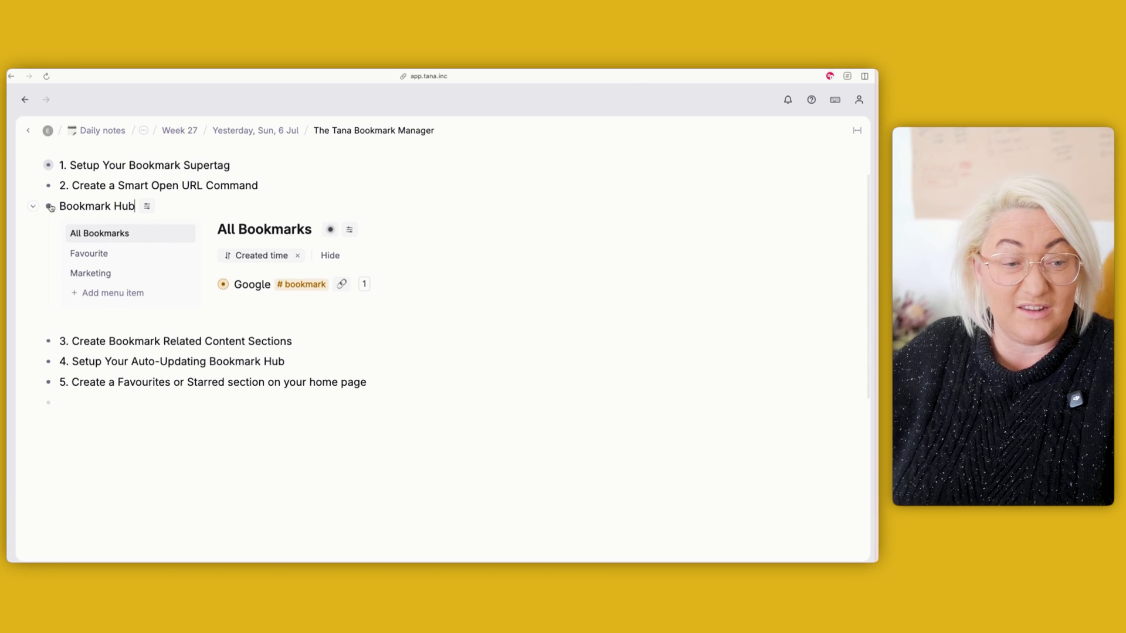
left_click(49, 207)
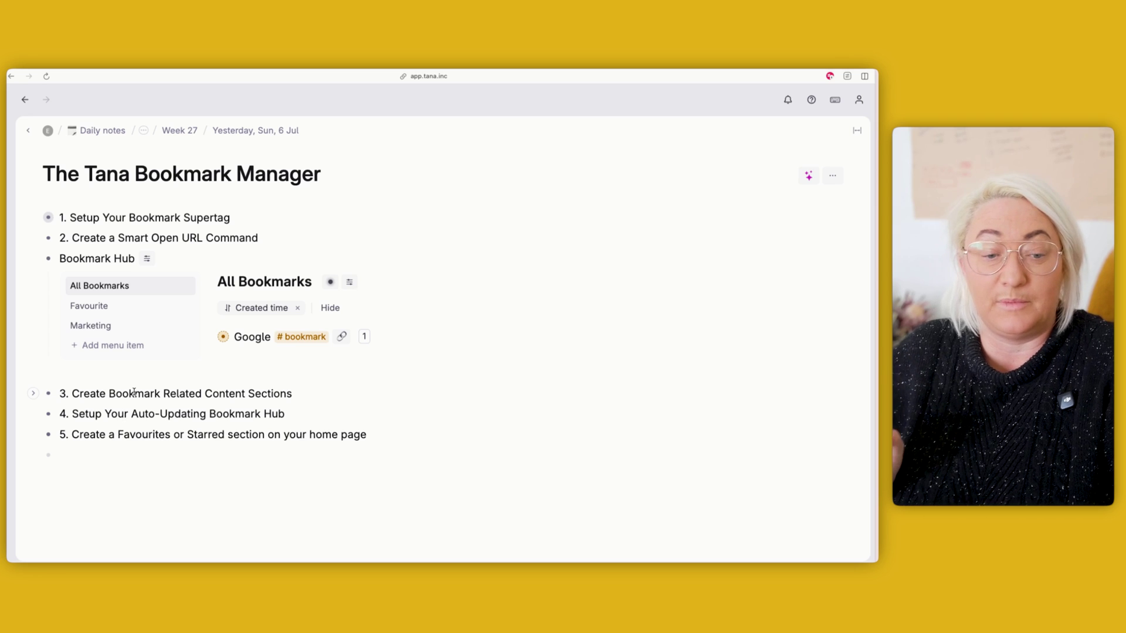
Step: Expand the Google bookmark's fields, open its related Acme Project node, and collapse the references section there
left_click(208, 337)
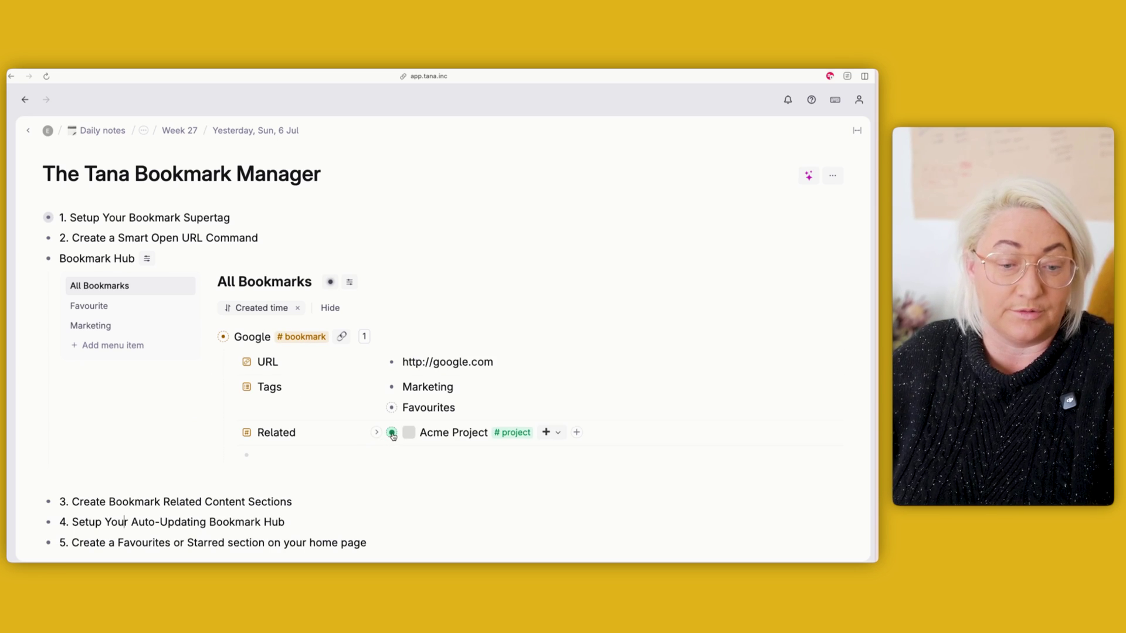
mouse_move(392, 435)
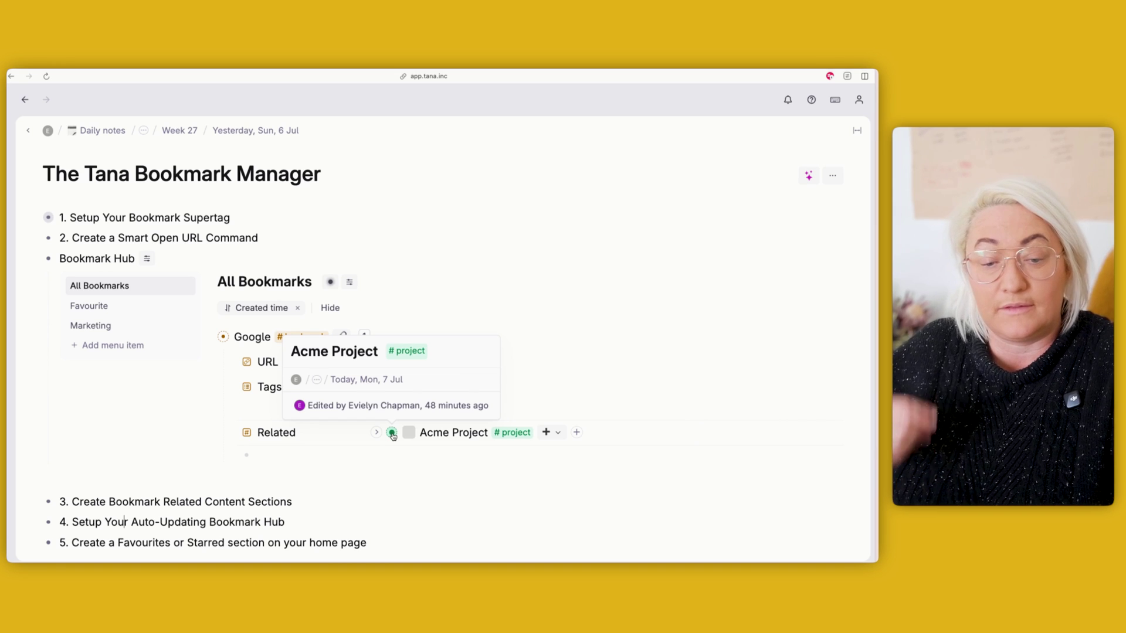
left_click(392, 433)
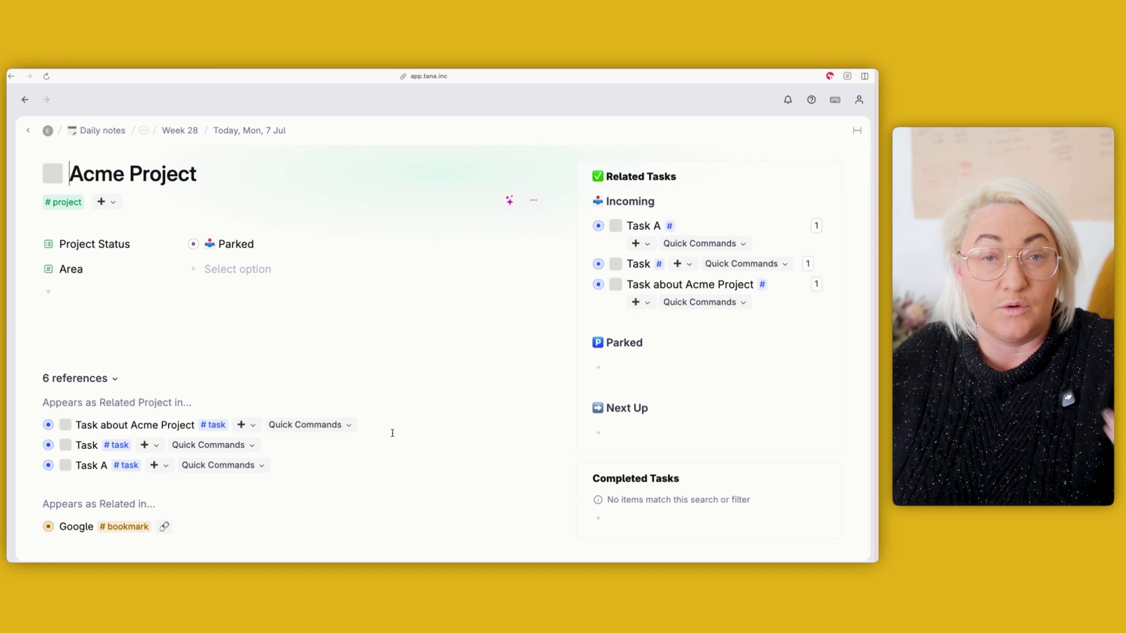
left_click(97, 381)
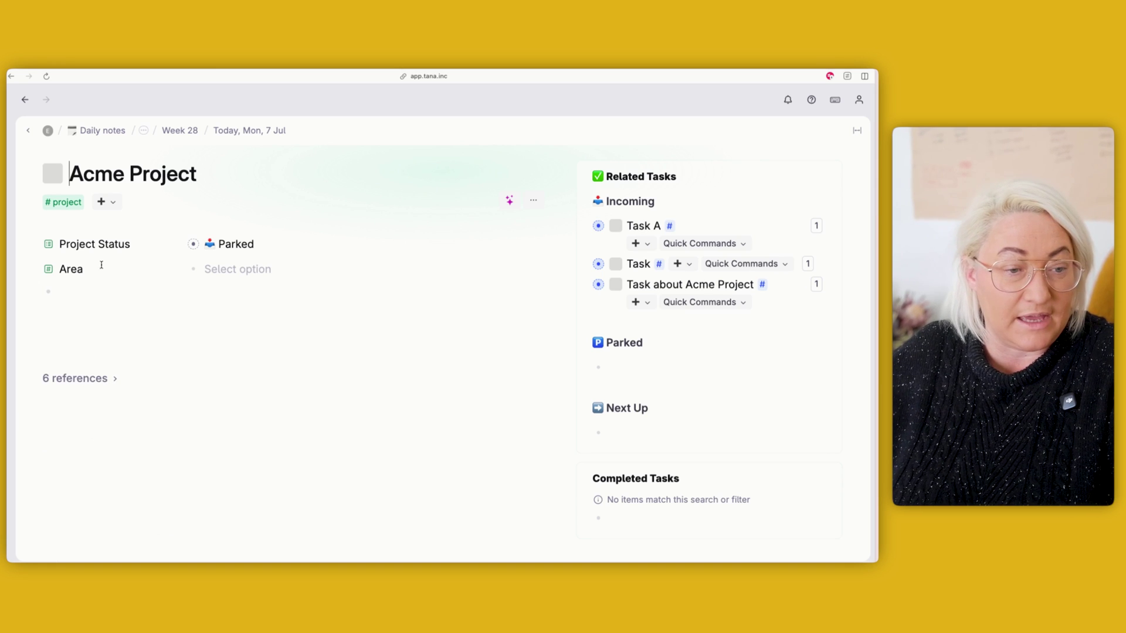
Step: Open the #project supertag's configuration and expand its advanced options to the related content settings
left_click(68, 203)
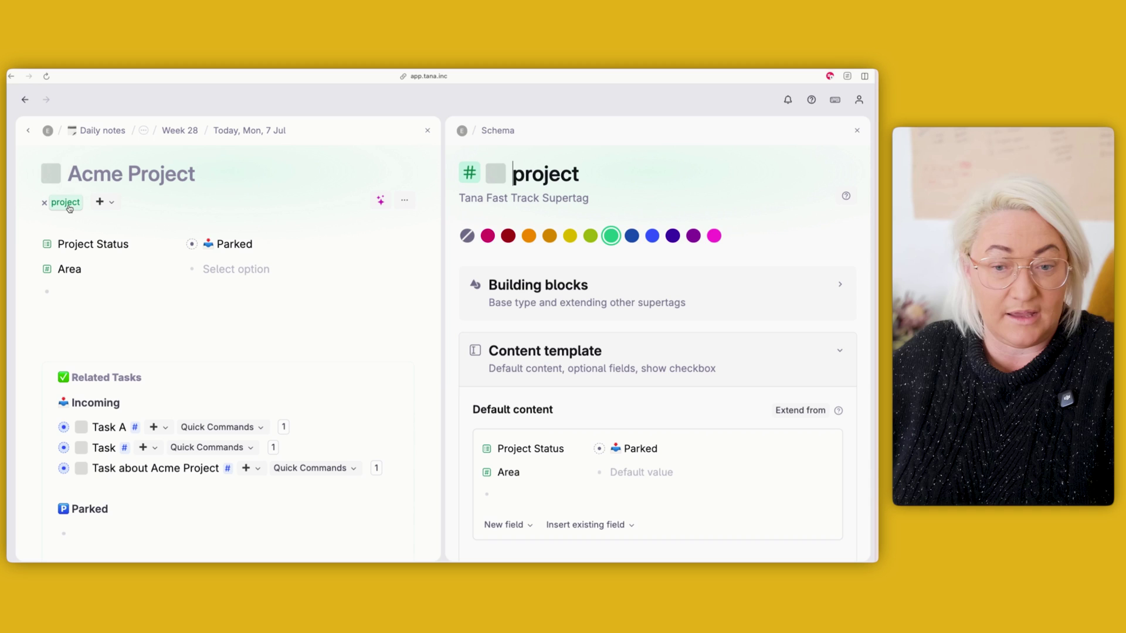
left_click(526, 375)
scroll(527, 397, "down", 1)
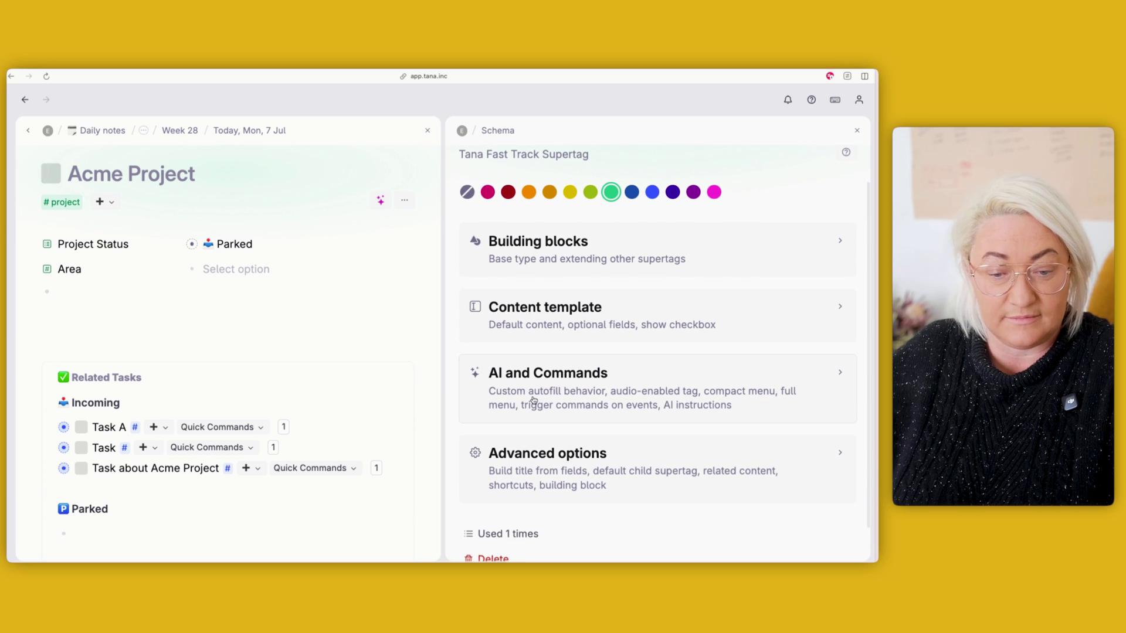
left_click(531, 463)
scroll(559, 453, "down", 4)
scroll(558, 453, "down", 6)
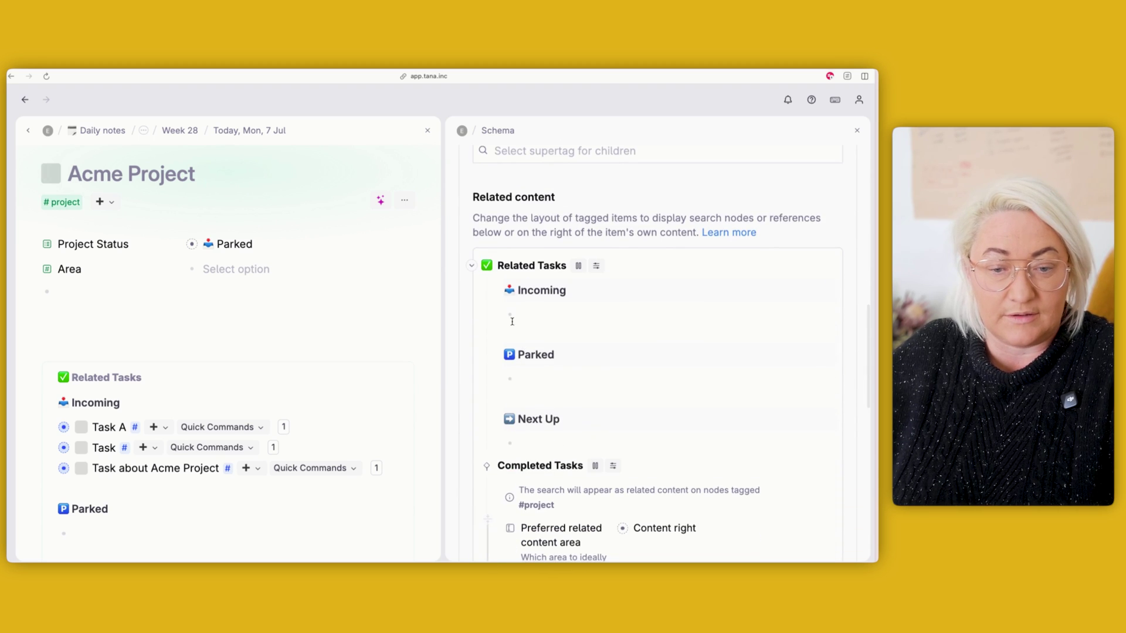
Step: Add a search node for #bookmark above Related Tasks in the #project supertag's related content
left_click(500, 270)
key("Return")
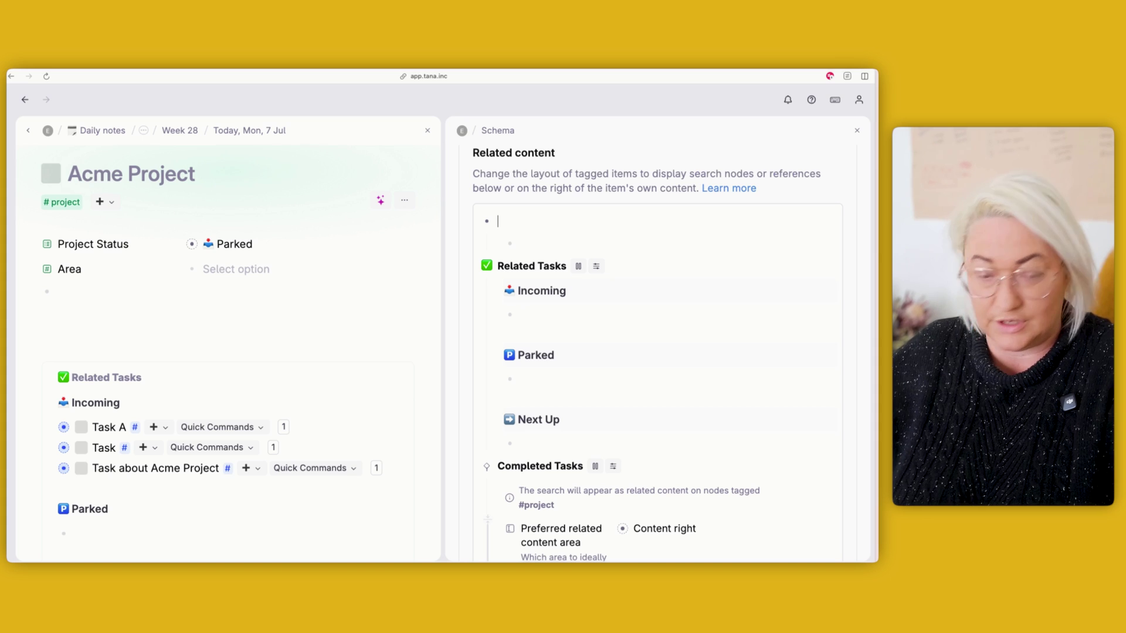
type("?")
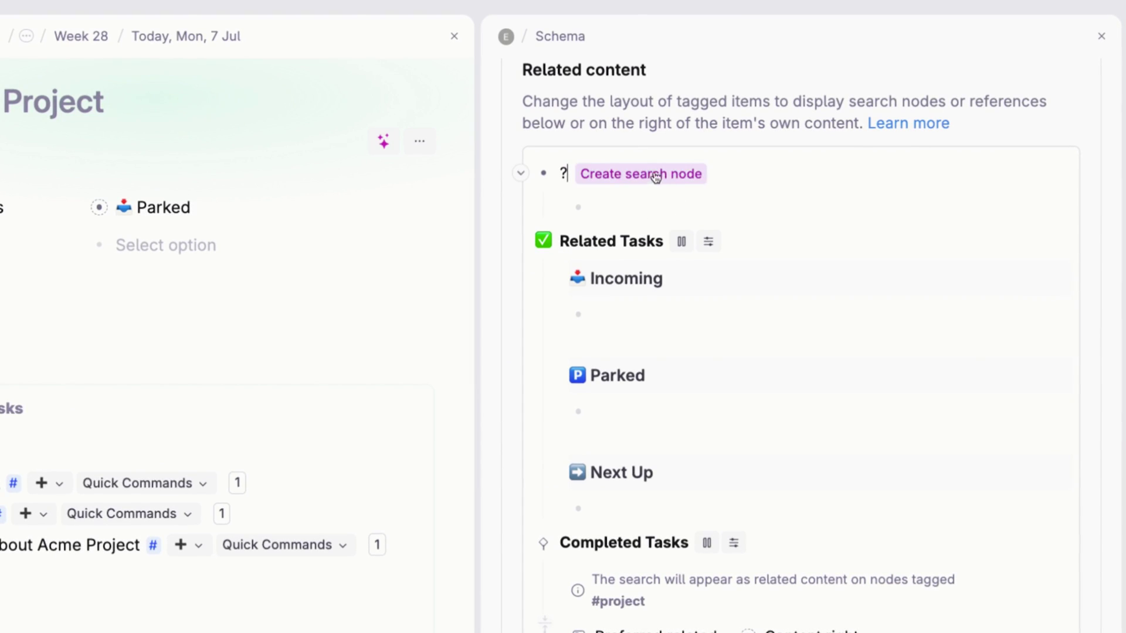
left_click(655, 175)
type("#book")
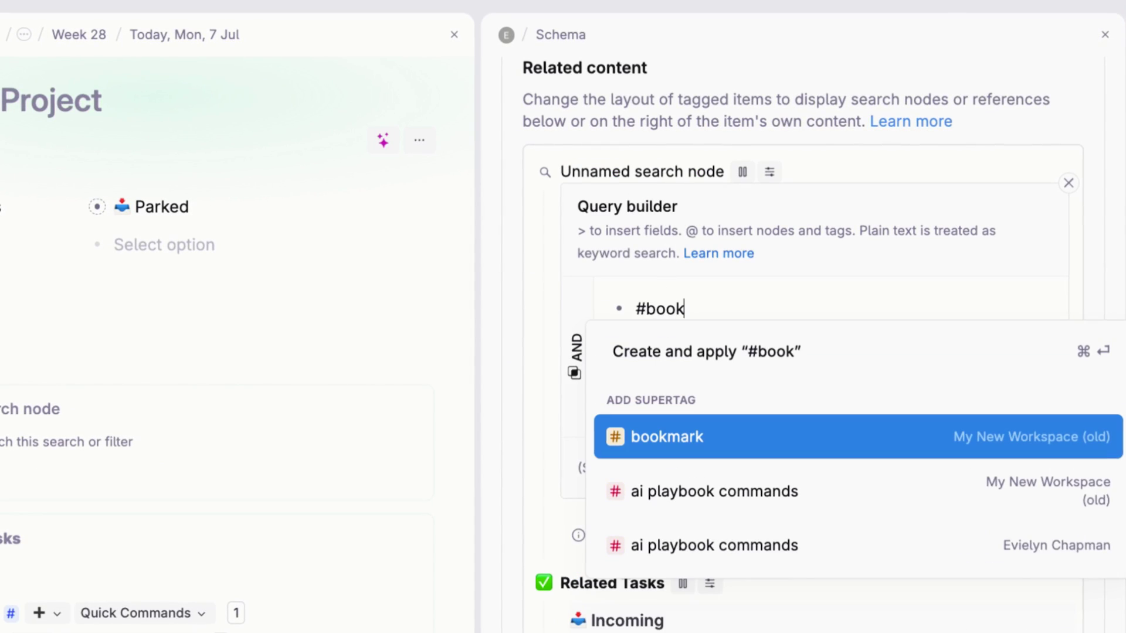
key("Return")
Step: Restrict the project's related-content search to the bookmark tag and add the Related field as a second condition
left_click(659, 322)
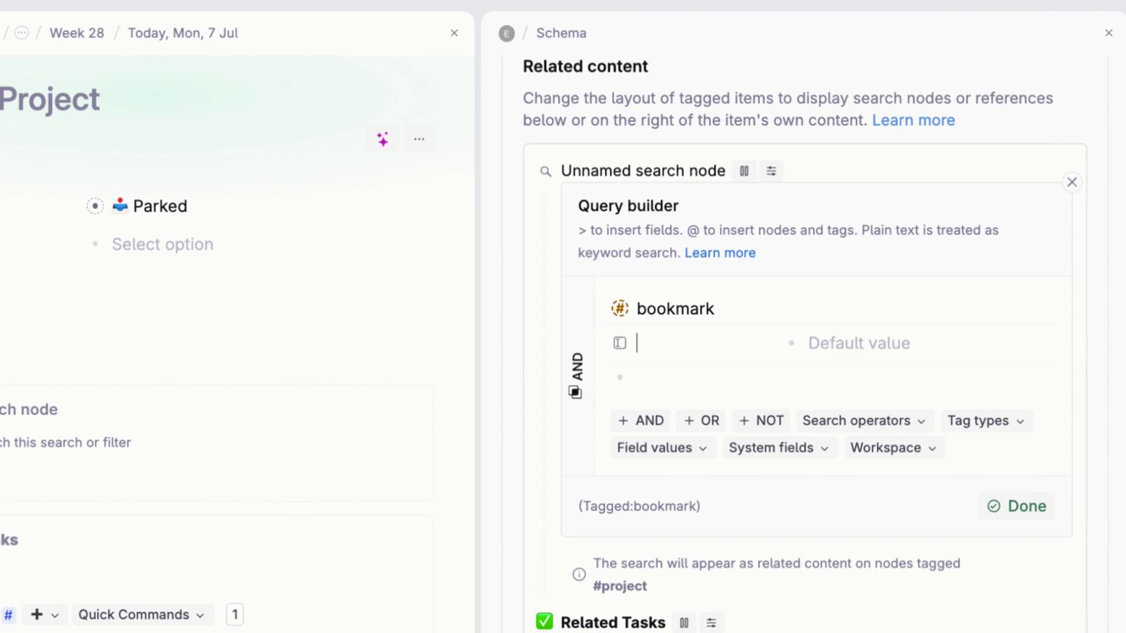
type("real")
key("BackSpace")
key("BackSpace")
type("leat")
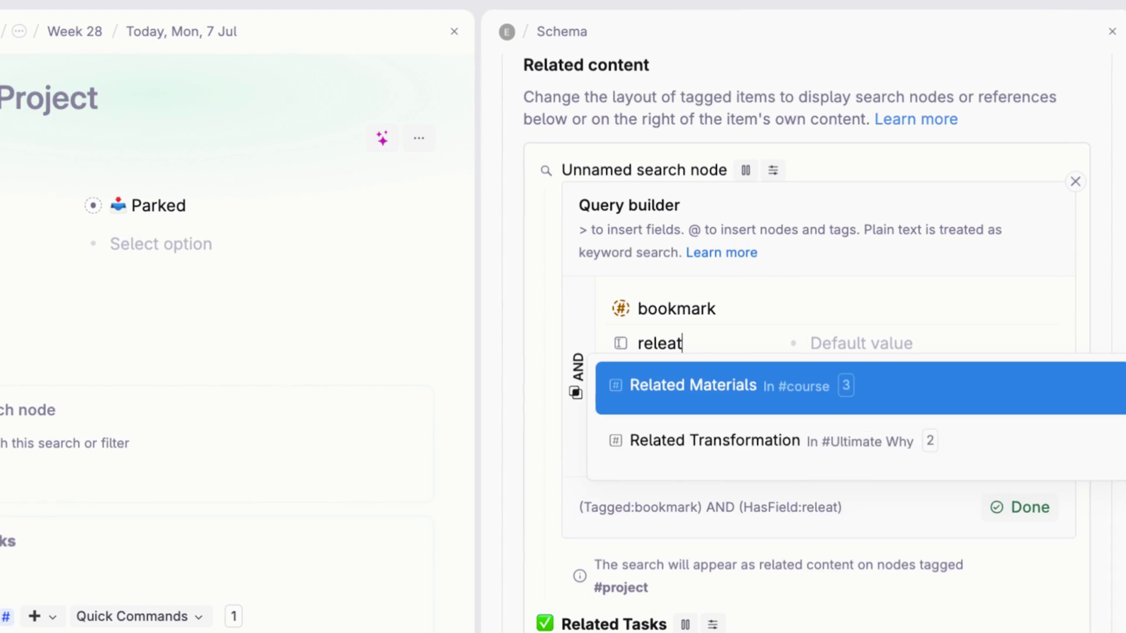
type("ed")
key("BackSpace")
key("BackSpace")
key("BackSpace")
key("BackSpace")
key("BackSpace")
type("ated")
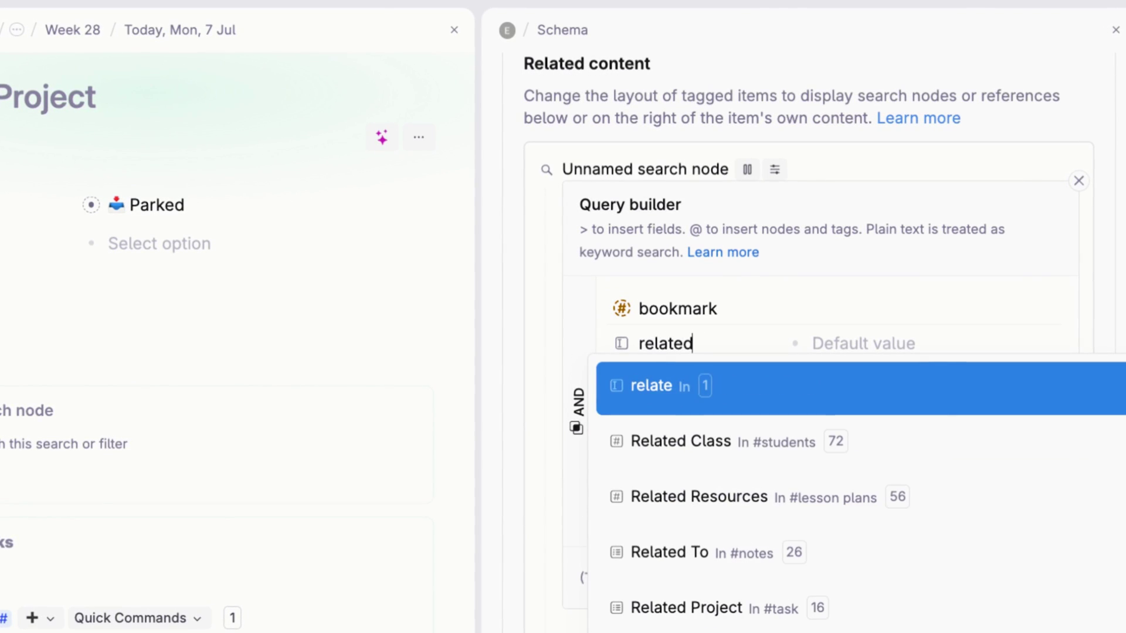
left_click(716, 387)
Step: Set the Related condition's value to PARENT and finish the search query
left_click(839, 347)
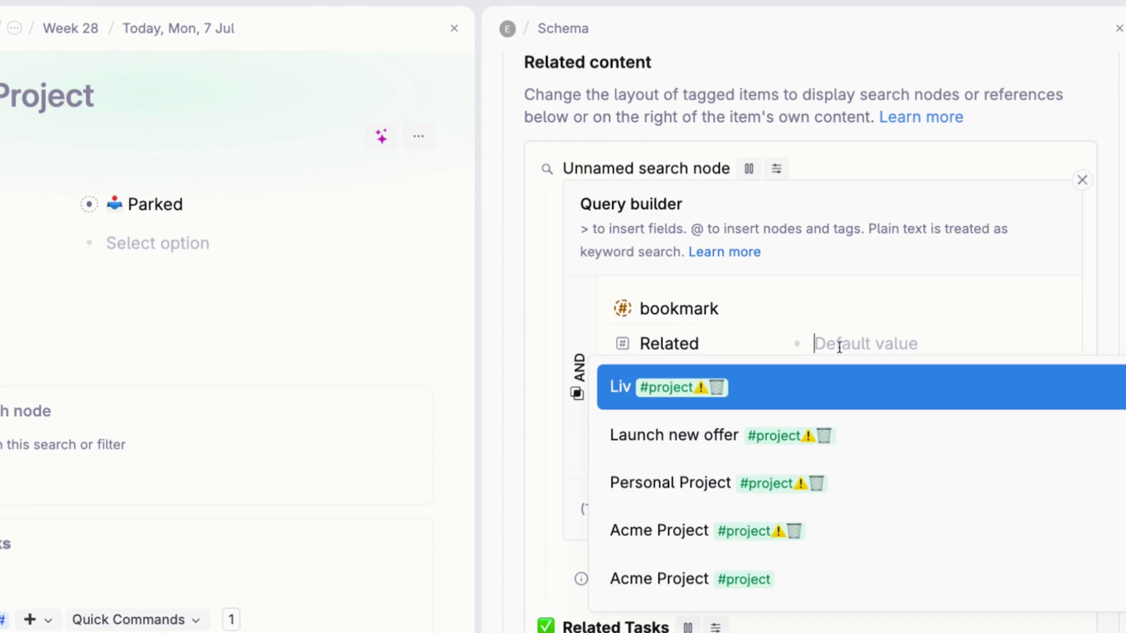
type("PARENT")
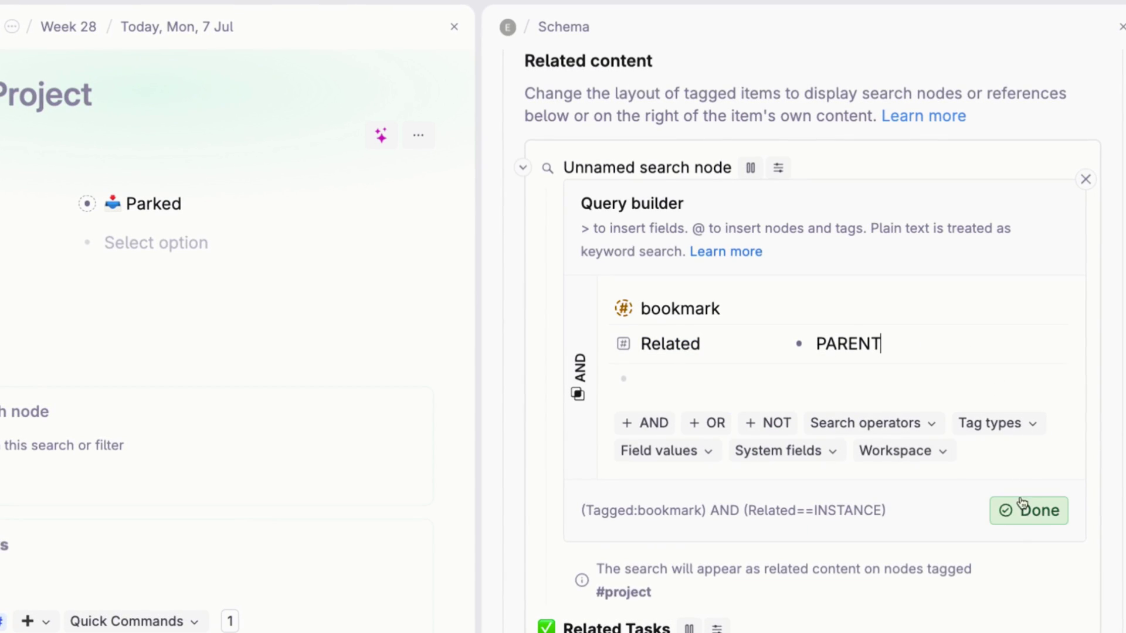
left_click(1027, 510)
Step: Name the #project supertag's new search node Bookmarks and close the supertag configuration to return to Acme Project
triple_click(655, 170)
type("Bookmarks")
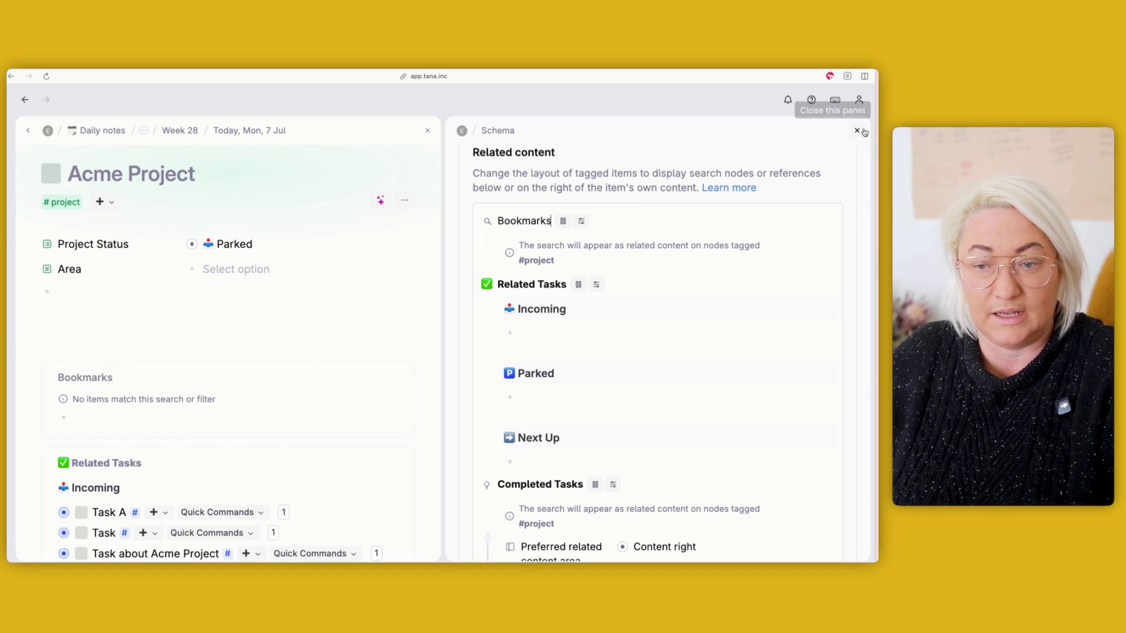
left_click(857, 130)
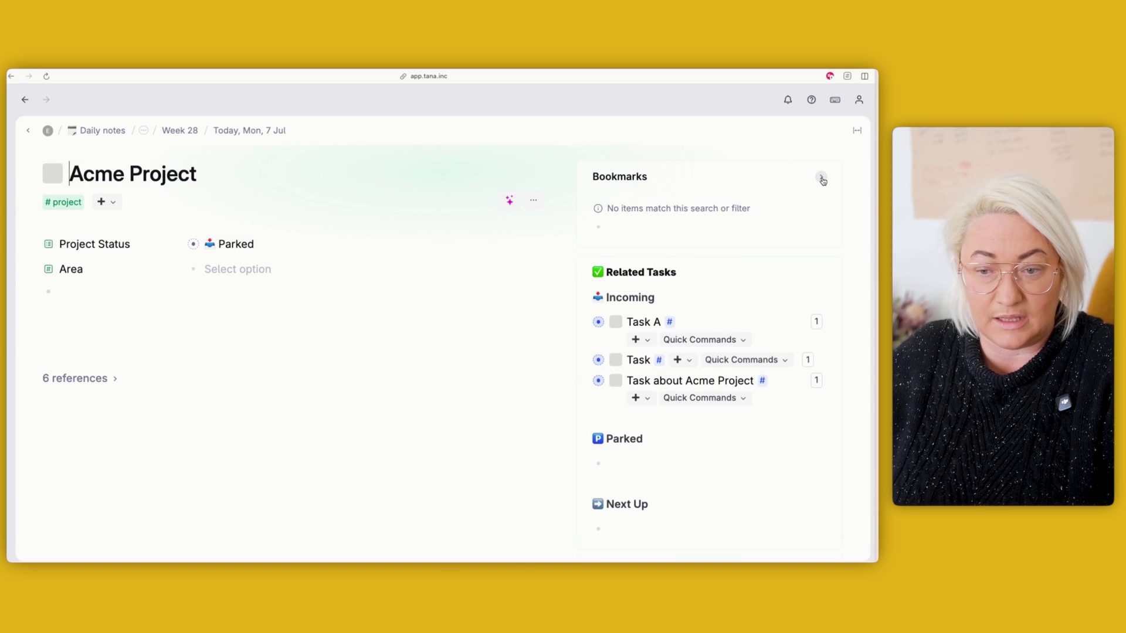
left_click(820, 177)
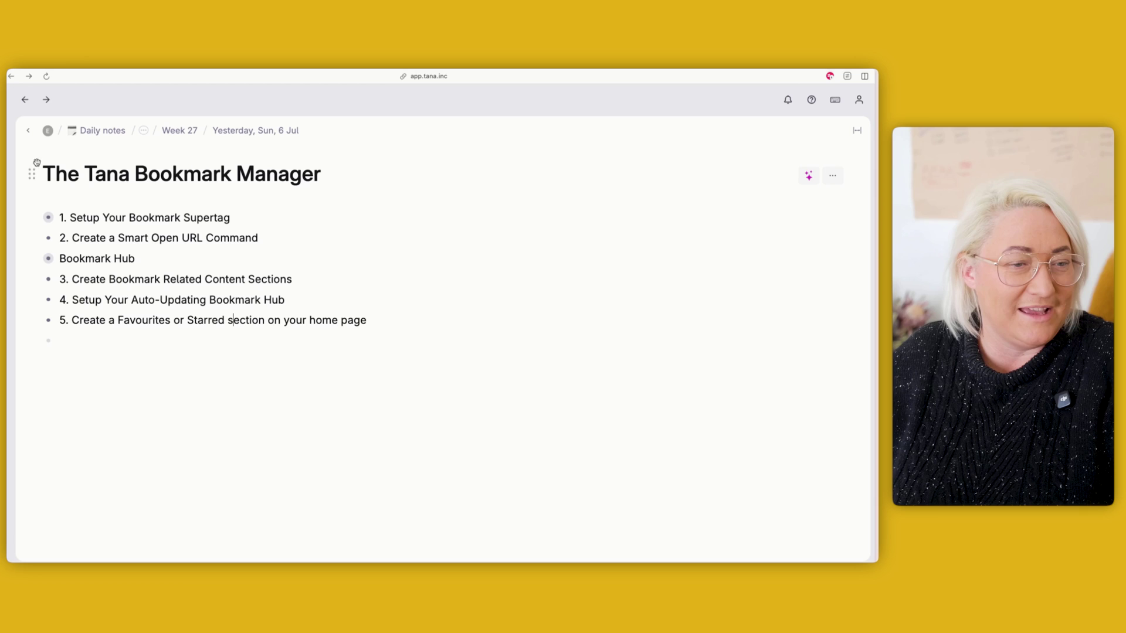
Step: Open the #day supertag's configuration from today's daily note and expand its advanced options
left_click(28, 130)
left_click(59, 203)
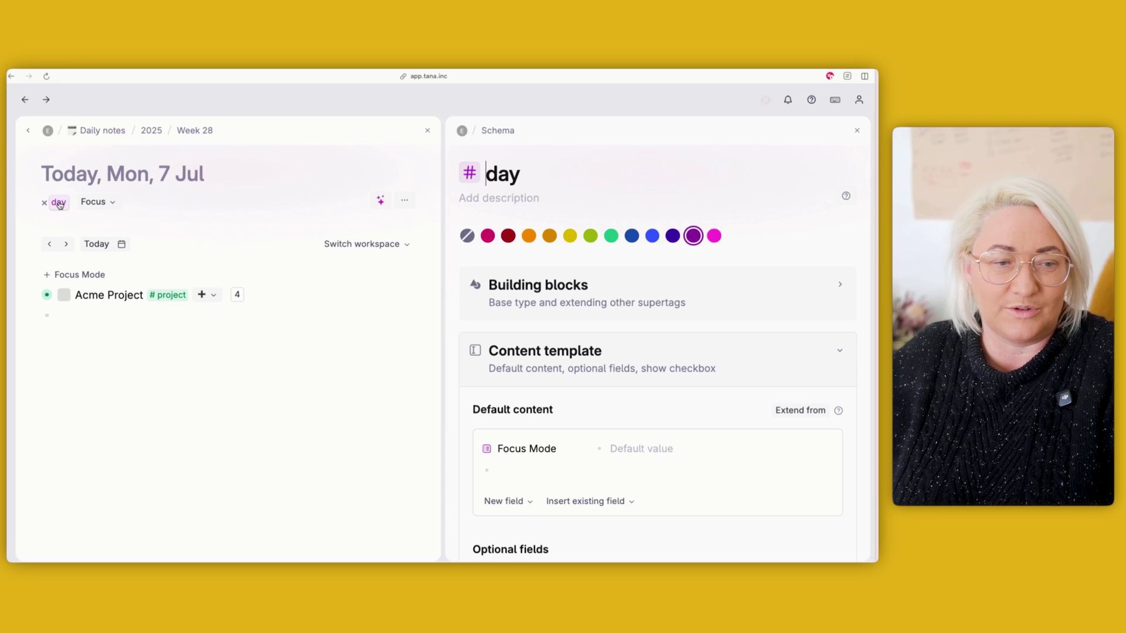
scroll(601, 335, "down", 2)
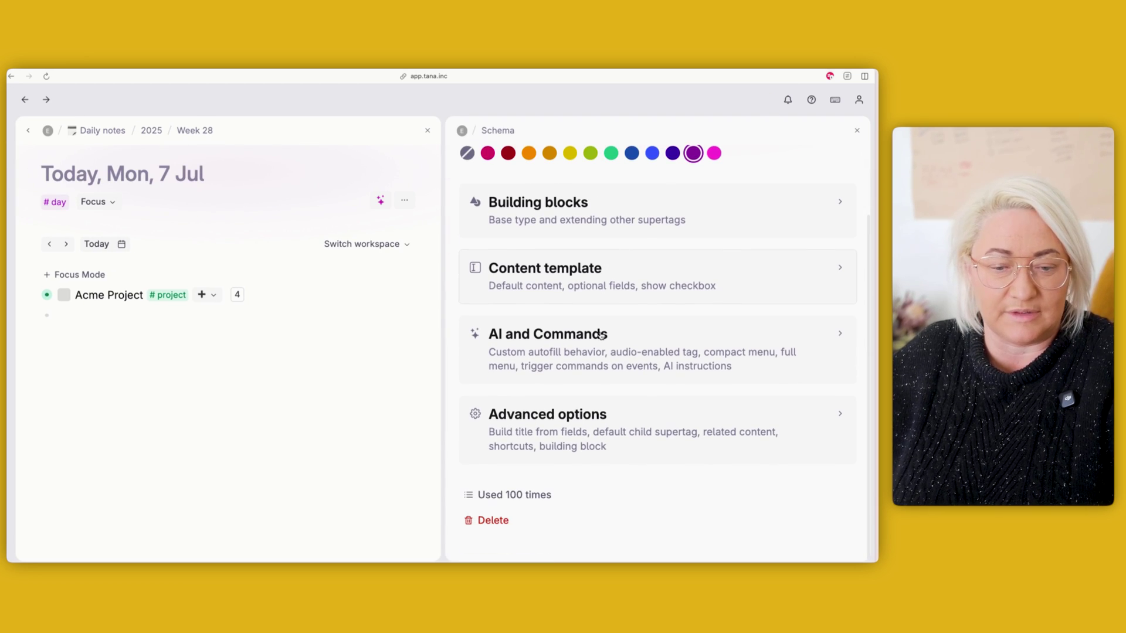
left_click(567, 414)
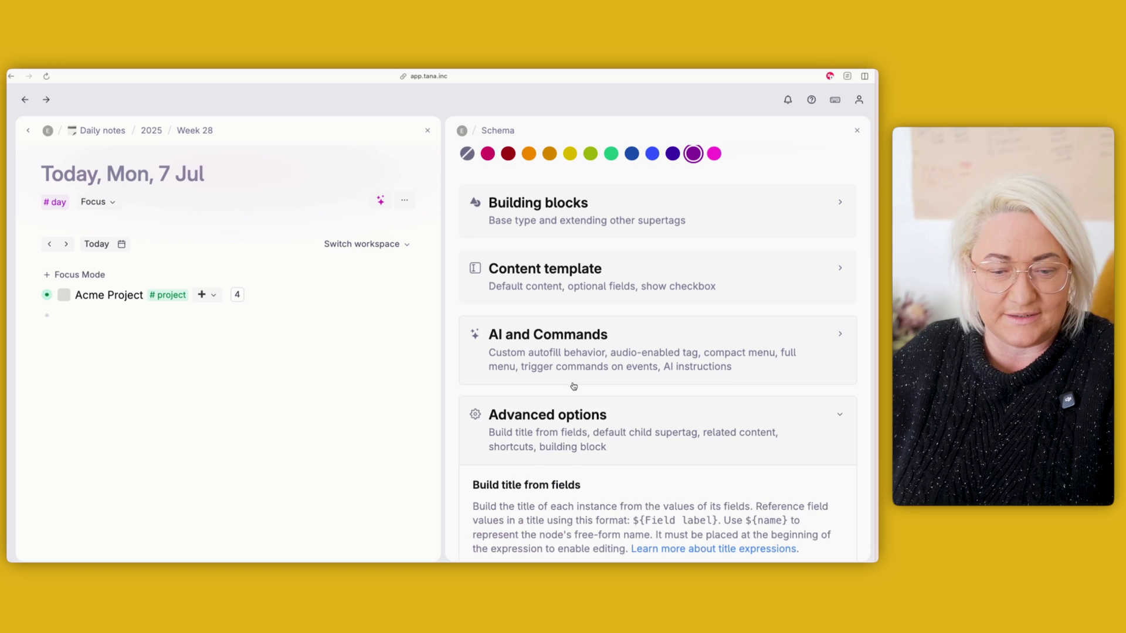
Step: Add a search node for #bookmark above To Do Today in the #day supertag's related content
scroll(568, 386, "down", 5)
left_click(499, 328)
key("Return")
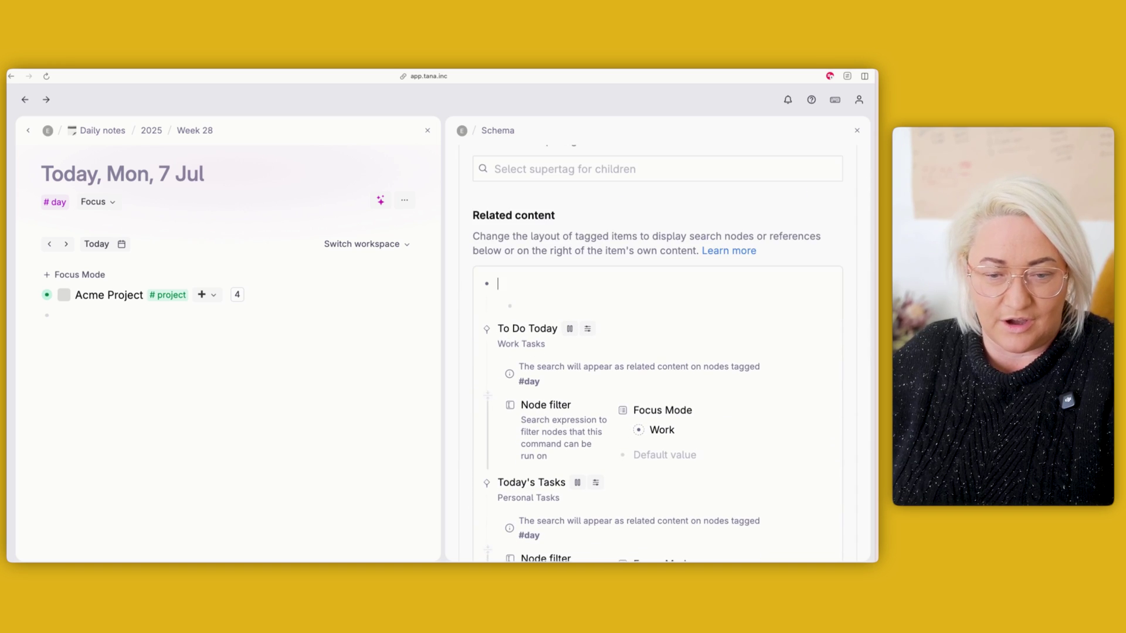
type("?")
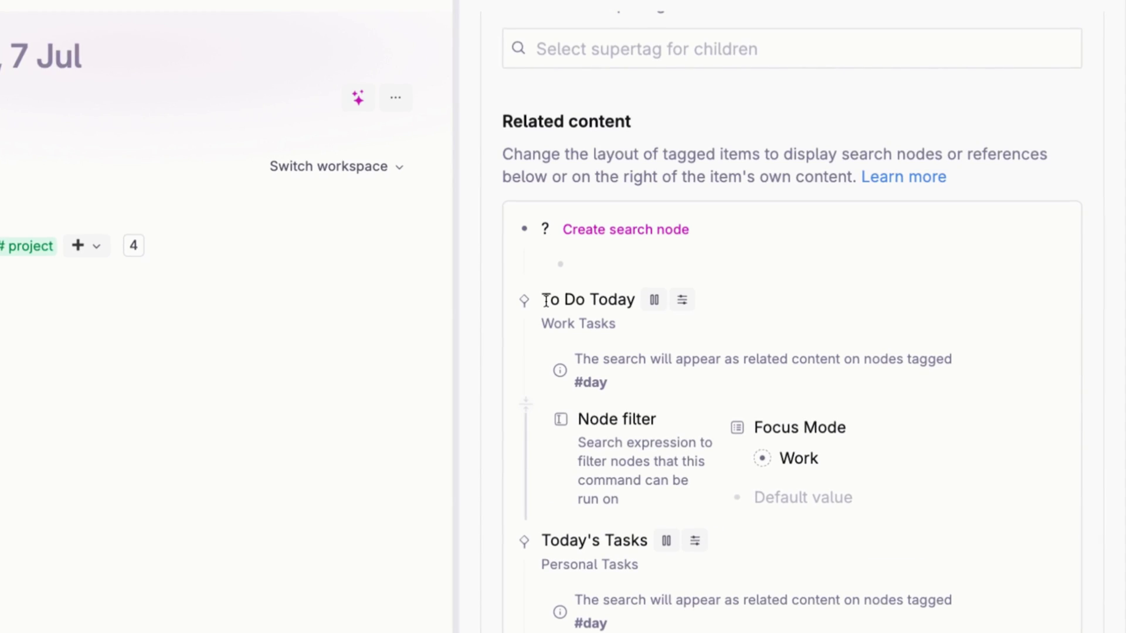
left_click(636, 237)
type("#book")
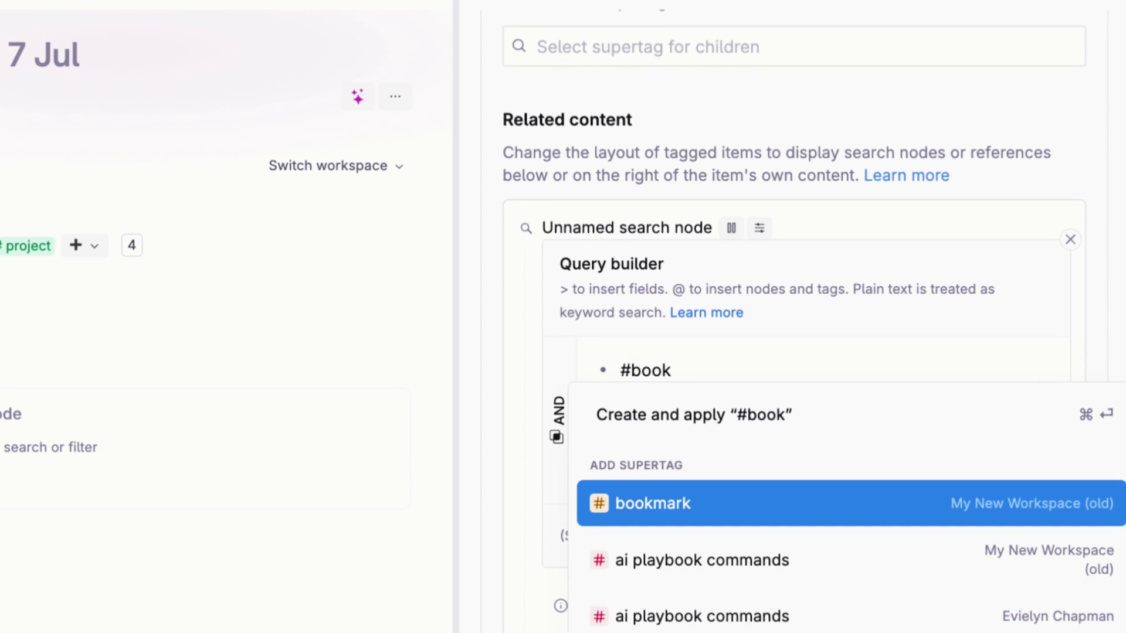
key("Return")
Step: Add #bookmark's Tags field to the query with the value Pinned and finish the search
type(">tag")
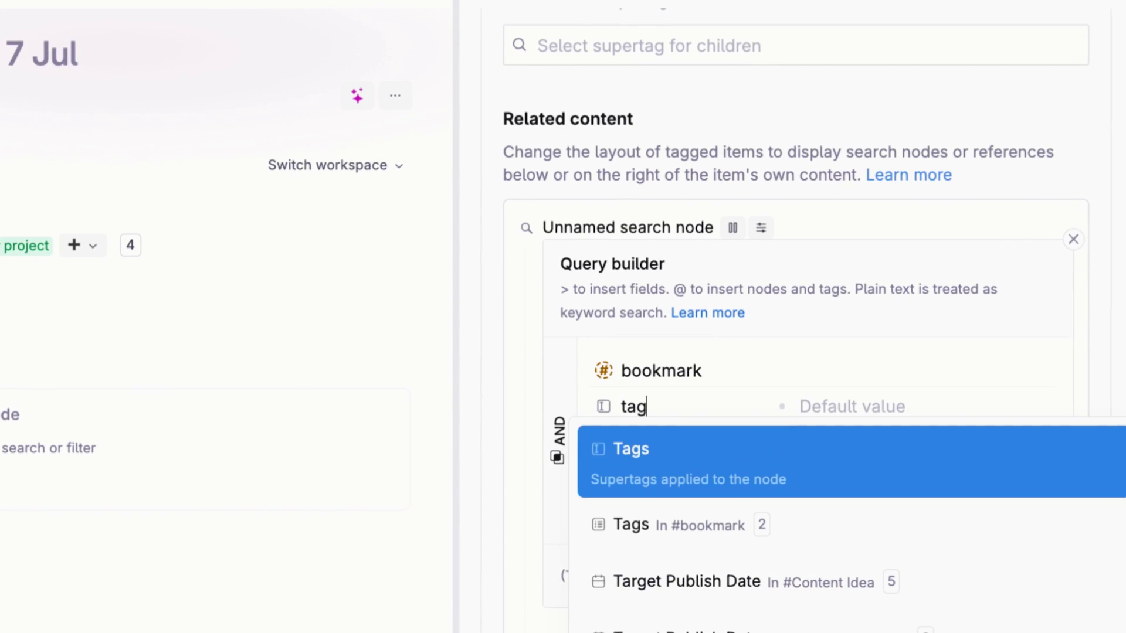
scroll(673, 410, "down", 2)
left_click(842, 509)
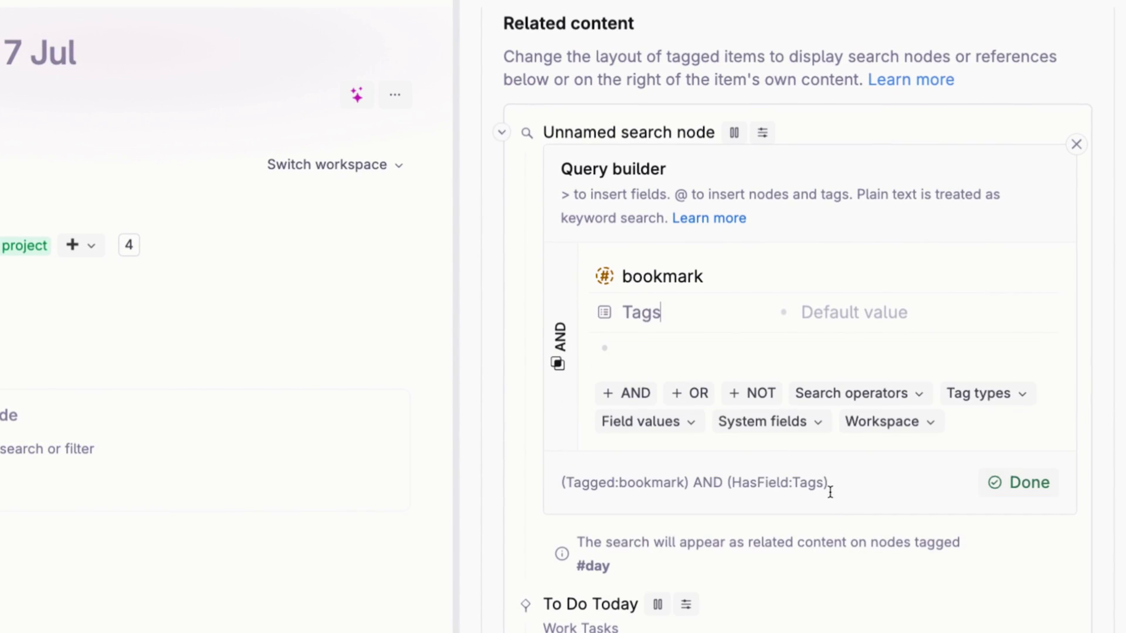
left_click(842, 312)
left_click(766, 393)
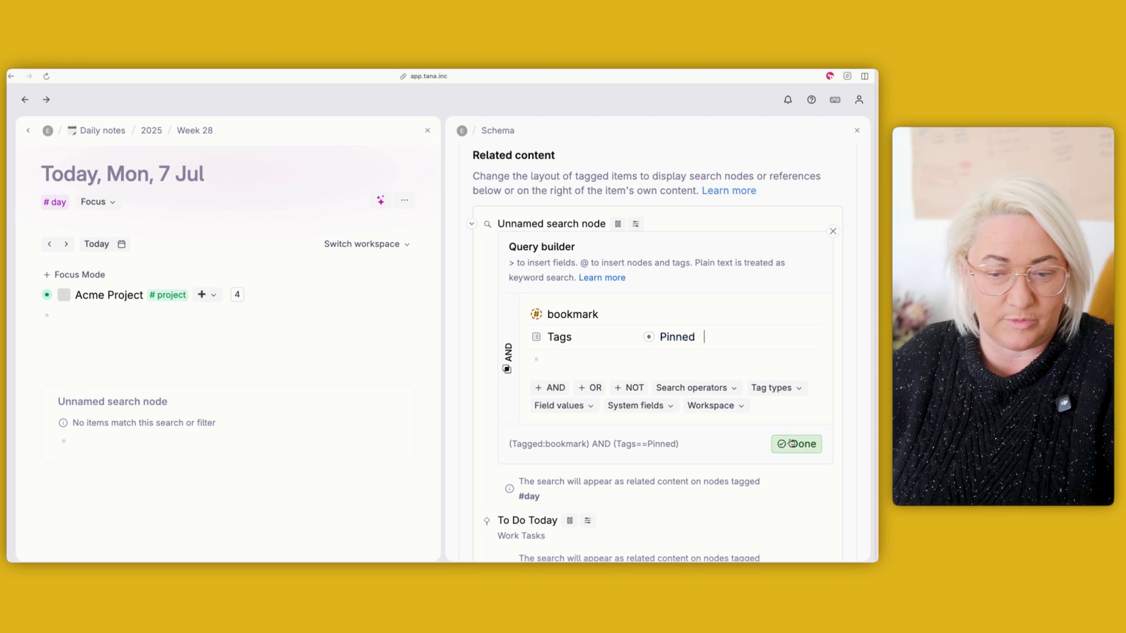
left_click(792, 443)
Step: Name the #day supertag's new search node Pinned Bookmarks and close the supertag configuration
triple_click(534, 224)
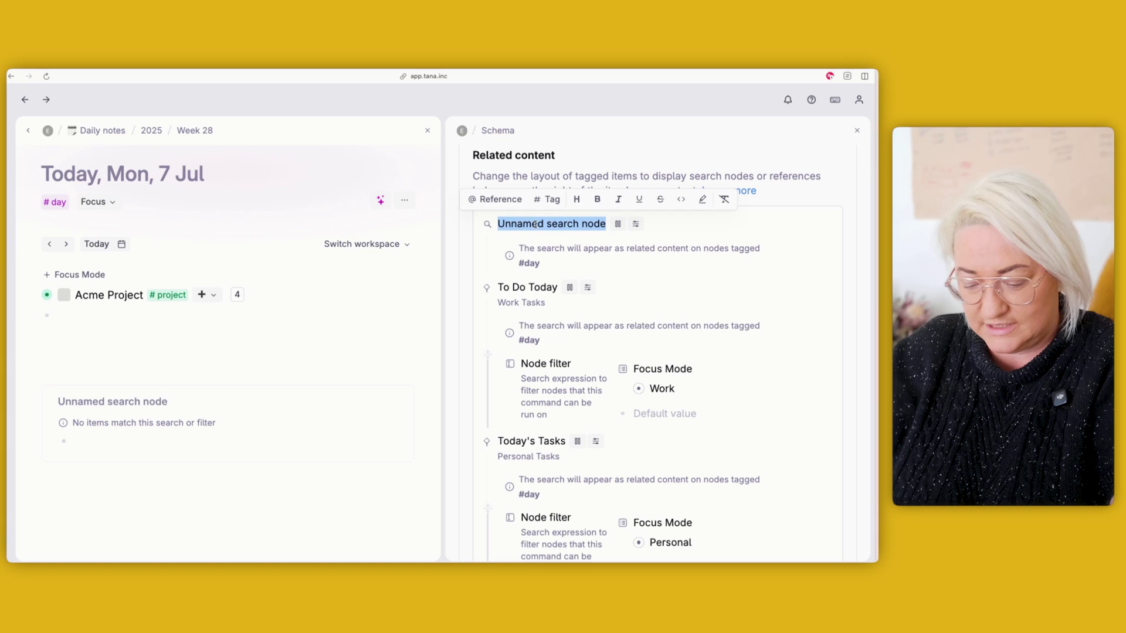
type("Pinned Bookmarks")
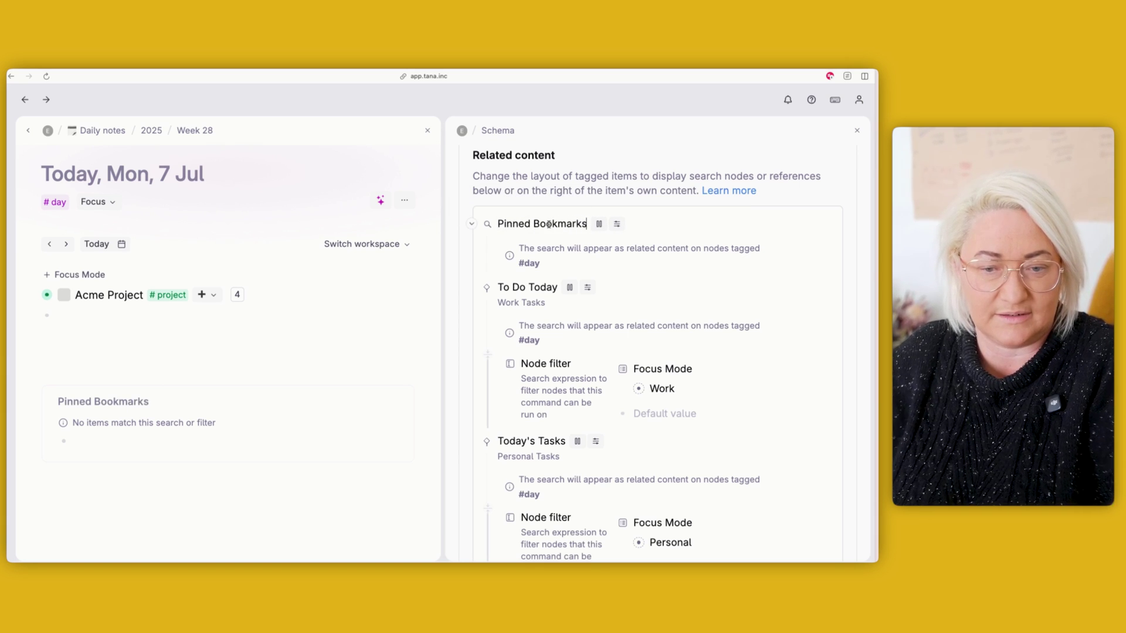
left_click(856, 129)
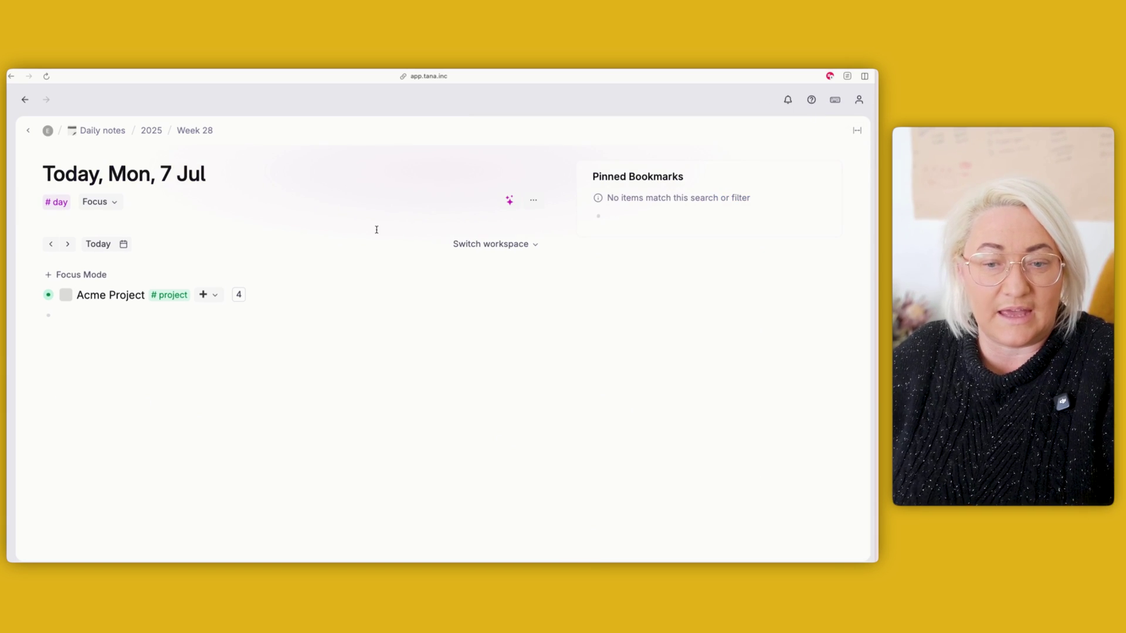